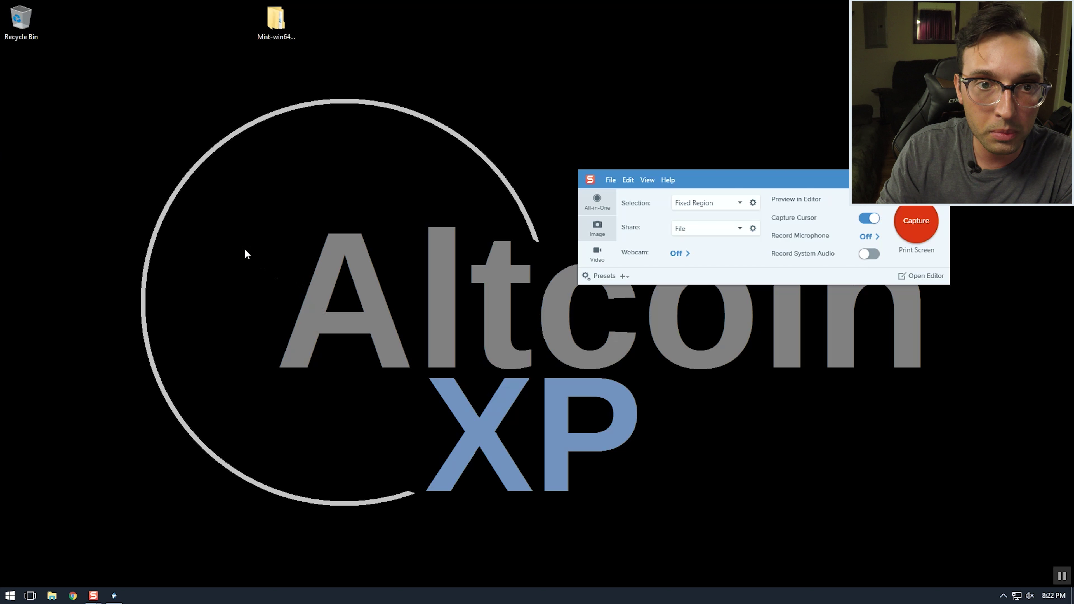
# Restore the Mist wallet window on the Accounts Overview and reposition it on the desktop
pyautogui.moveTo(114, 596)
pyautogui.click(146, 550)
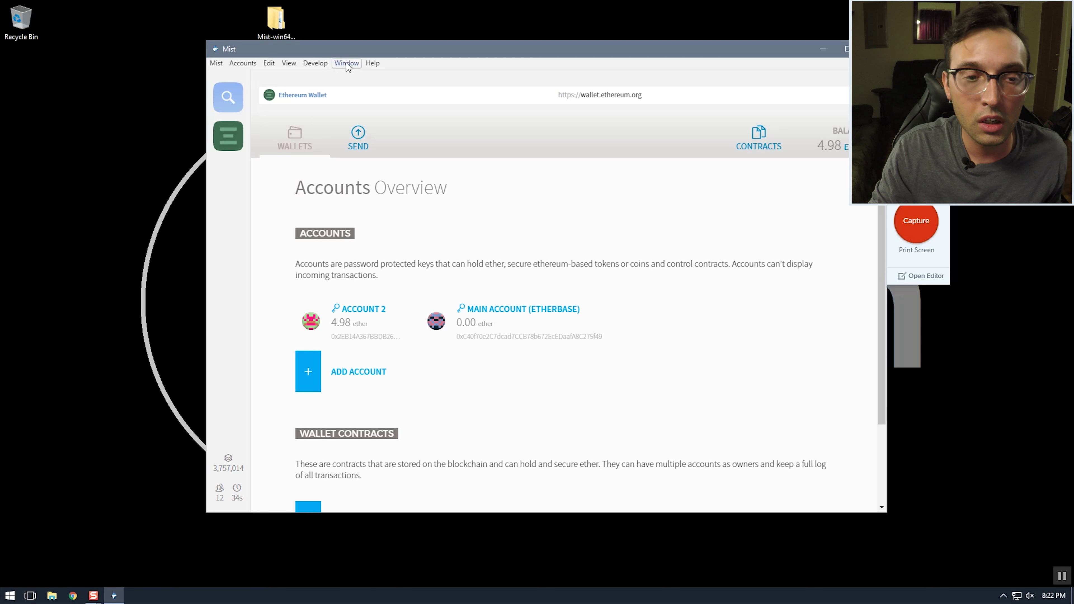
pyautogui.moveTo(389, 45); pyautogui.dragTo(373, 59)
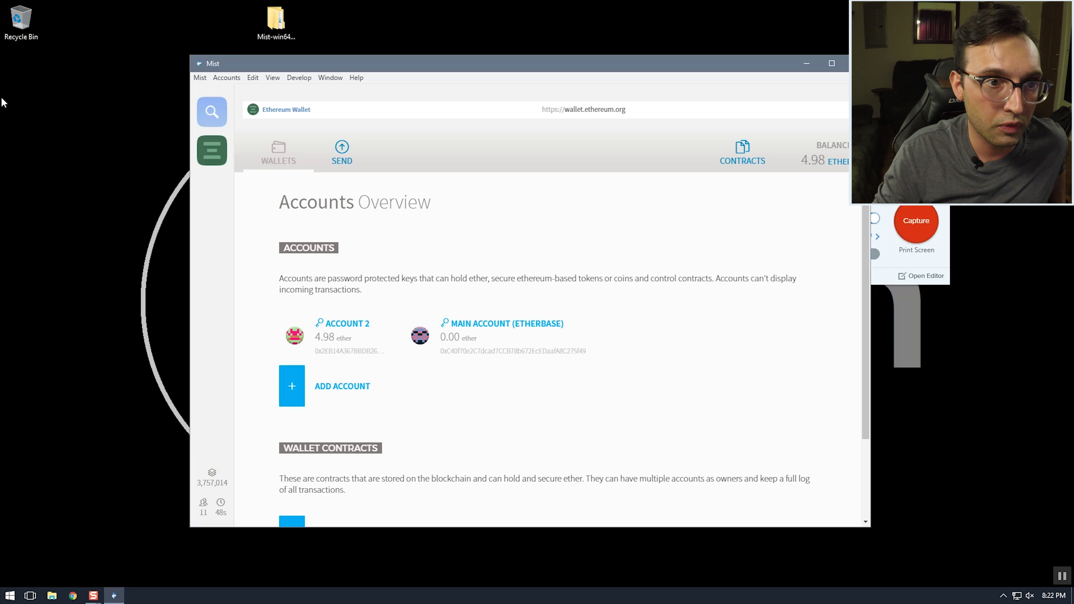
pyautogui.click(573, 107)
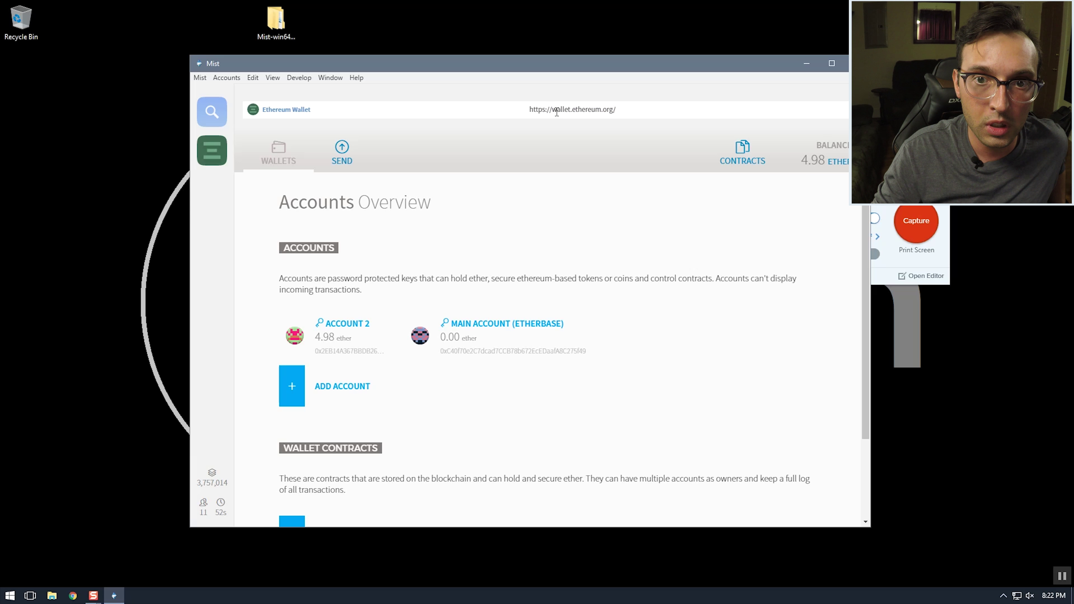
# Load ens.domains in Mist and open the name registration app
pyautogui.doubleClick(567, 109)
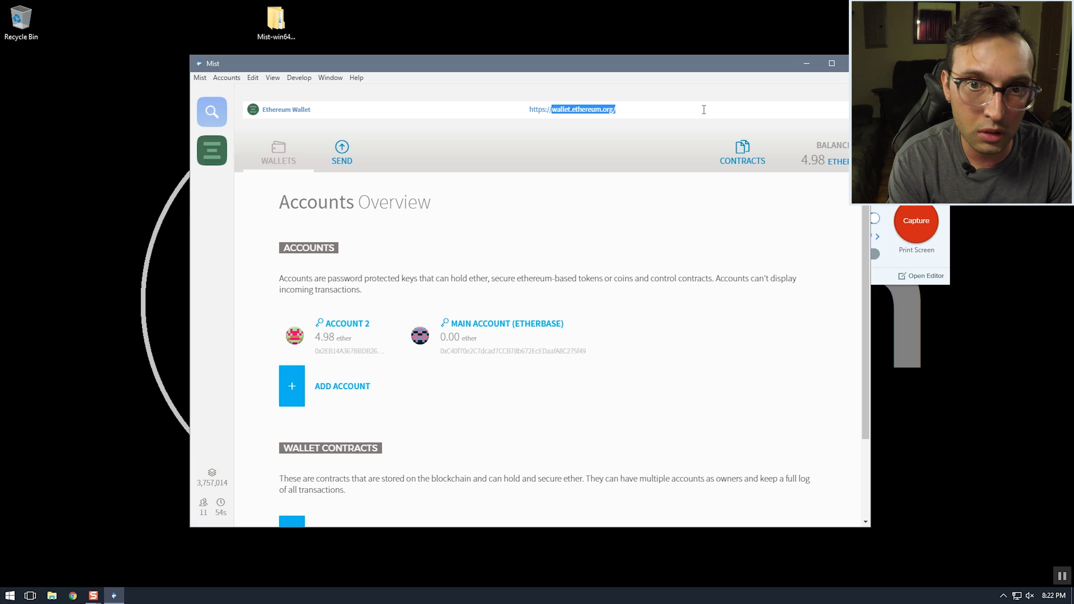
pyautogui.write('ens.')
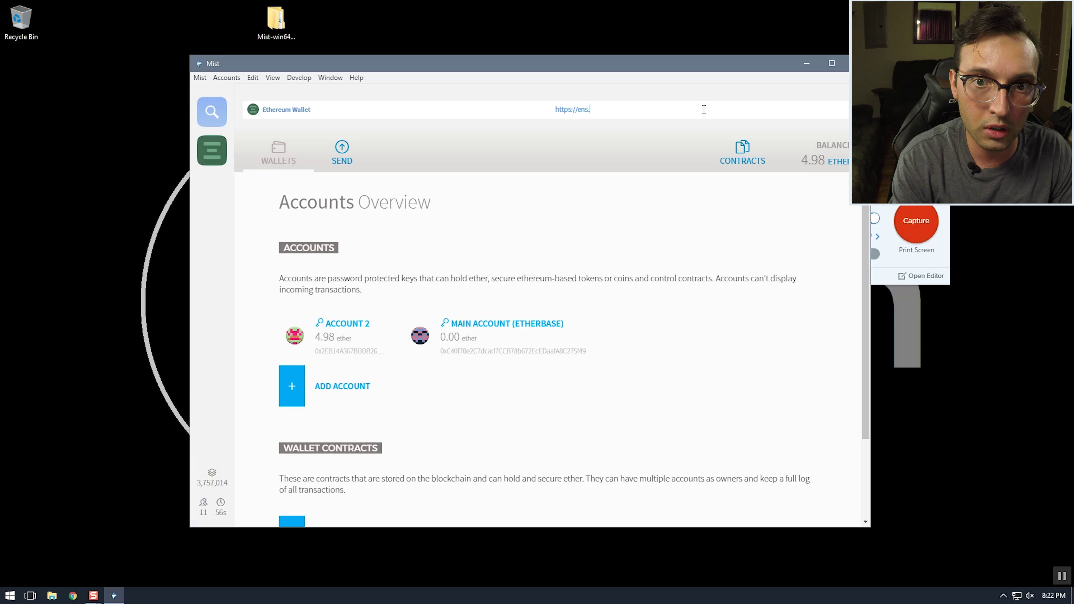
pyautogui.write('domains')
pyautogui.press('Return')
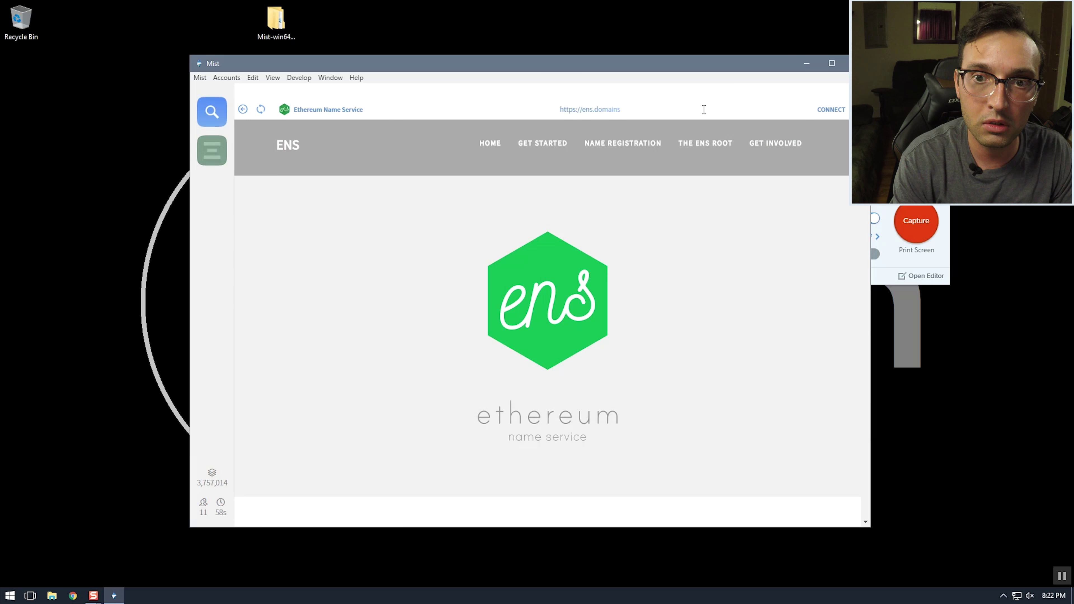
pyautogui.click(532, 149)
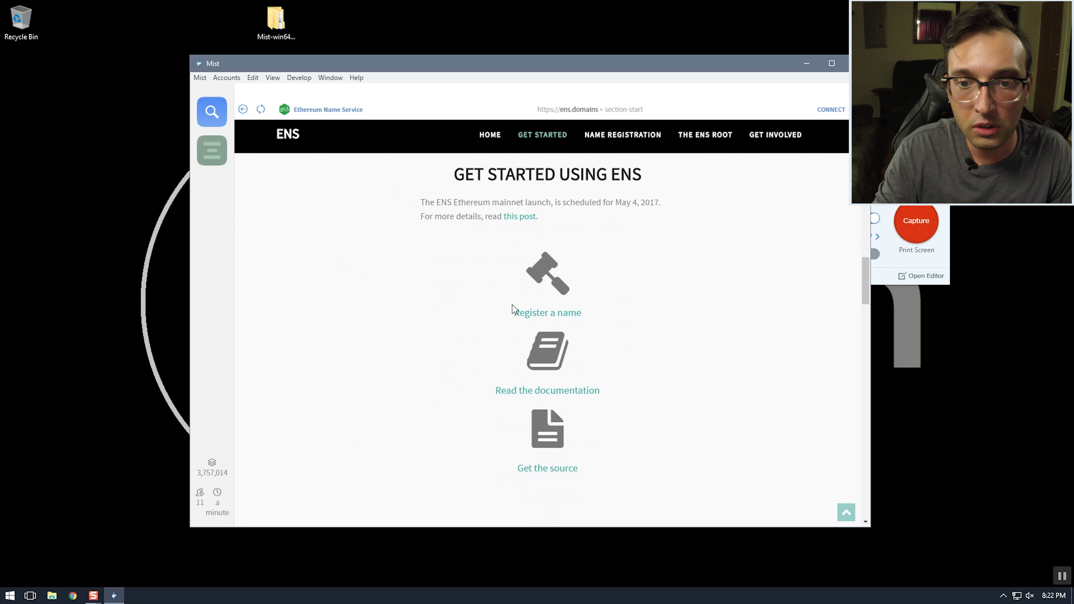
pyautogui.click(547, 313)
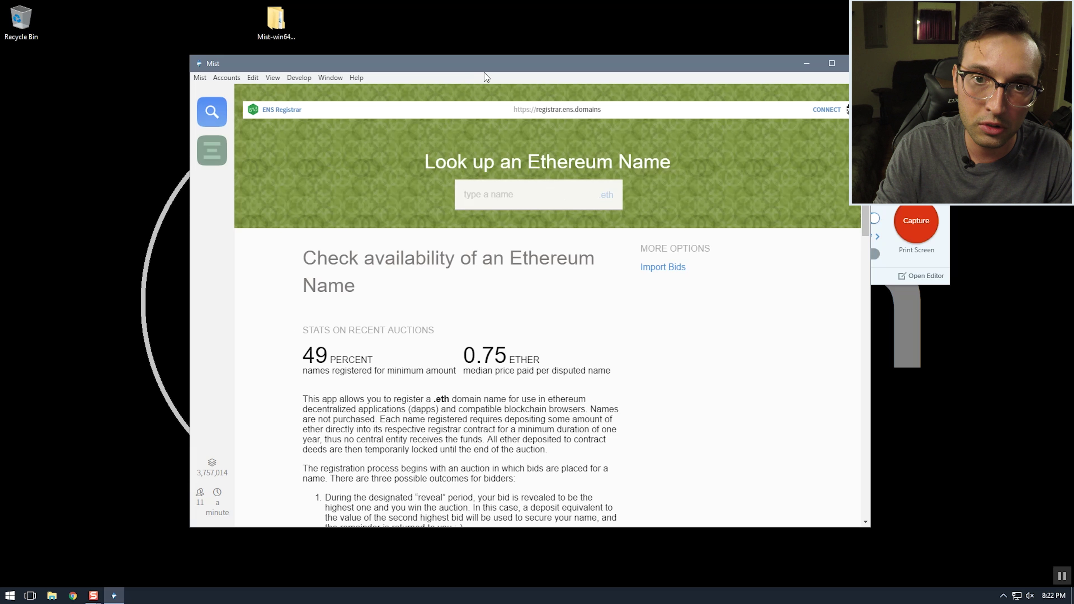
# Look up the name altcoinxp in the registrar
pyautogui.moveTo(480, 62); pyautogui.dragTo(477, 54)
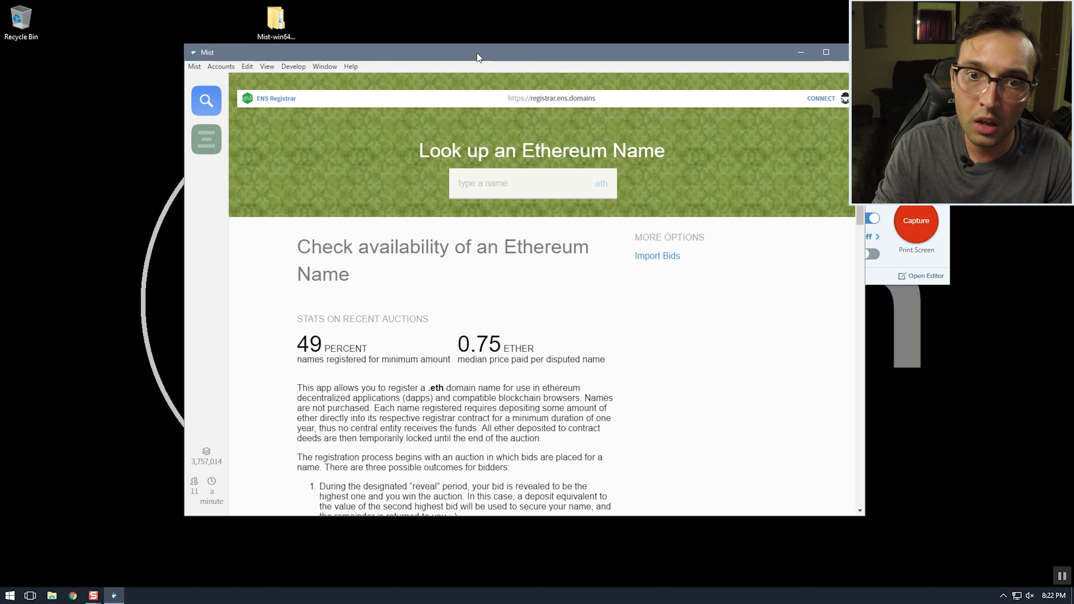
pyautogui.click(473, 187)
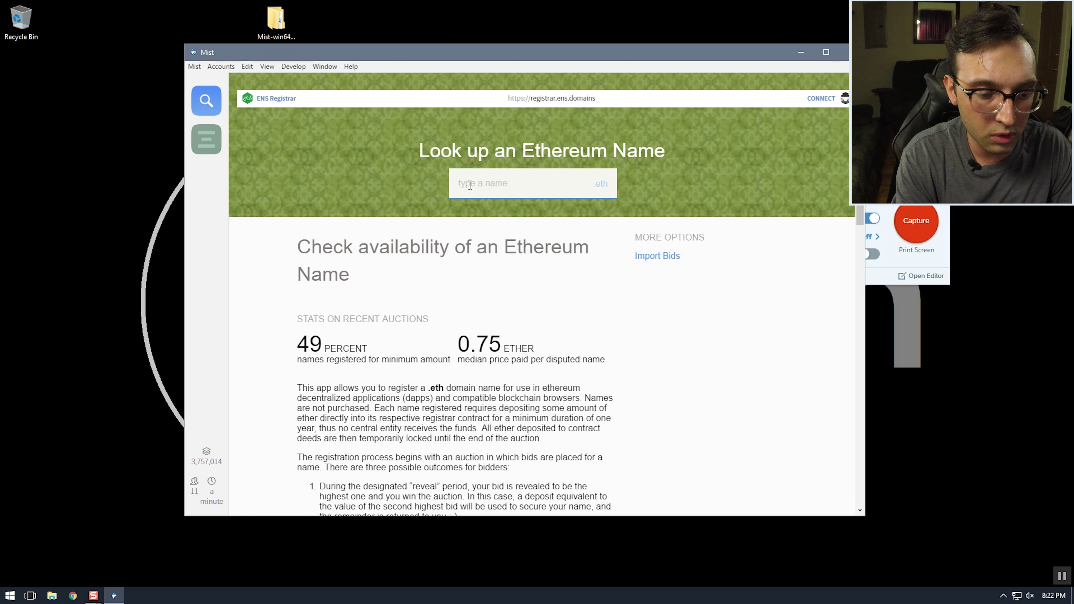
pyautogui.write('altcoinxp')
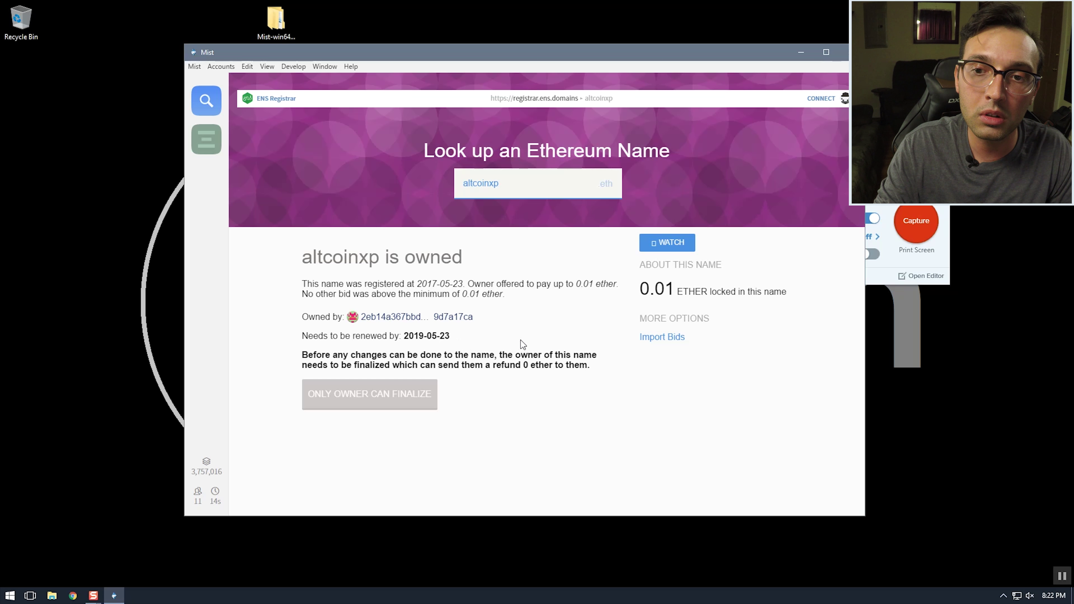
# Connect the registrar to the second account, which owns altcoinxp, and authorize it
pyautogui.click(815, 101)
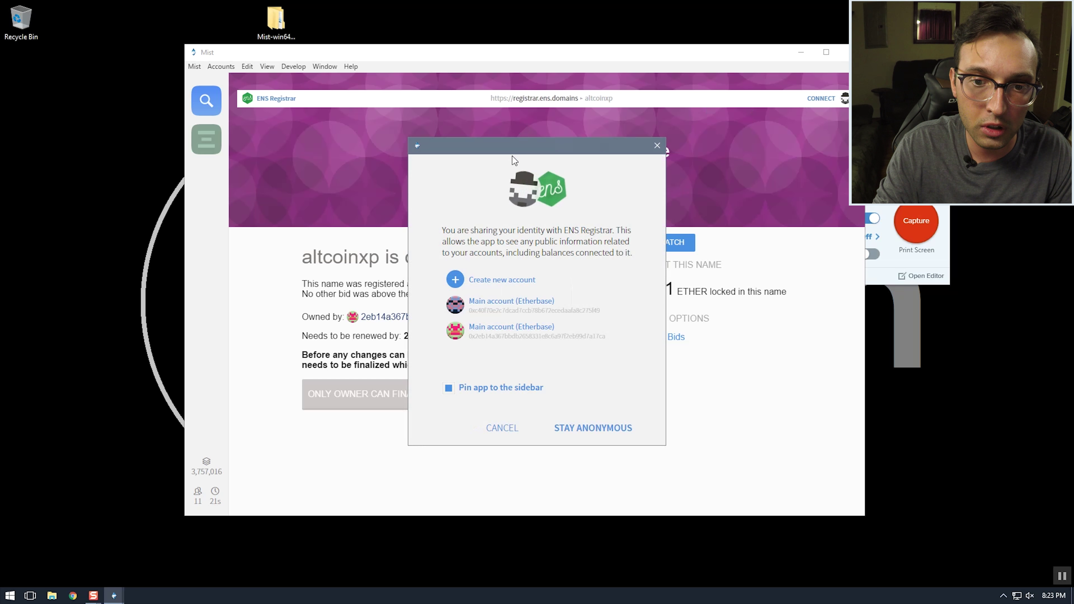
pyautogui.click(494, 334)
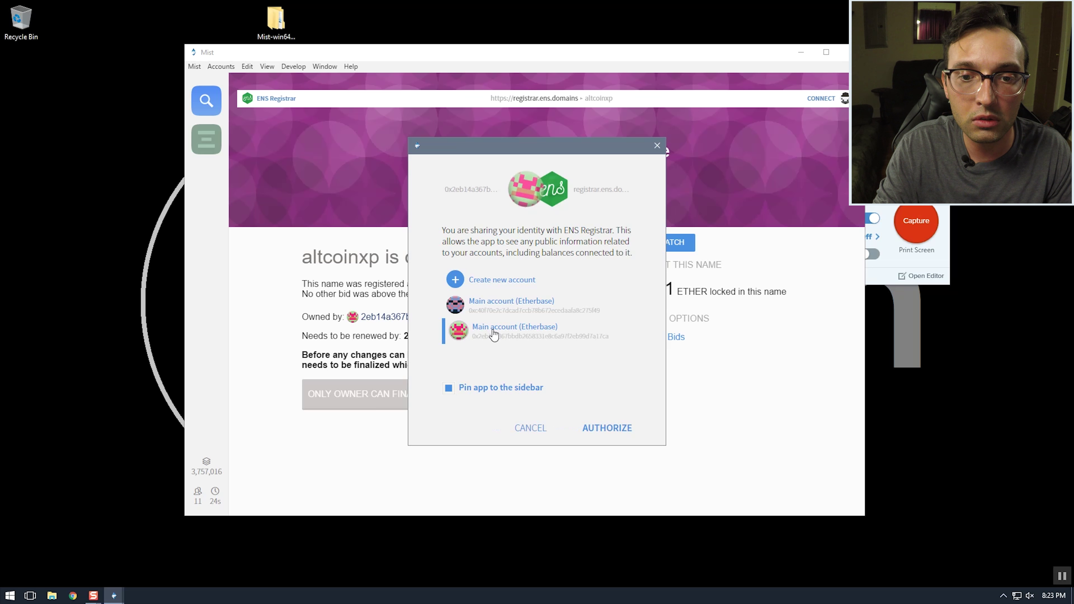
pyautogui.click(607, 431)
pyautogui.click(607, 432)
# Extend the lookup to altcoinxp-anthony to check its availability
pyautogui.moveTo(210, 174)
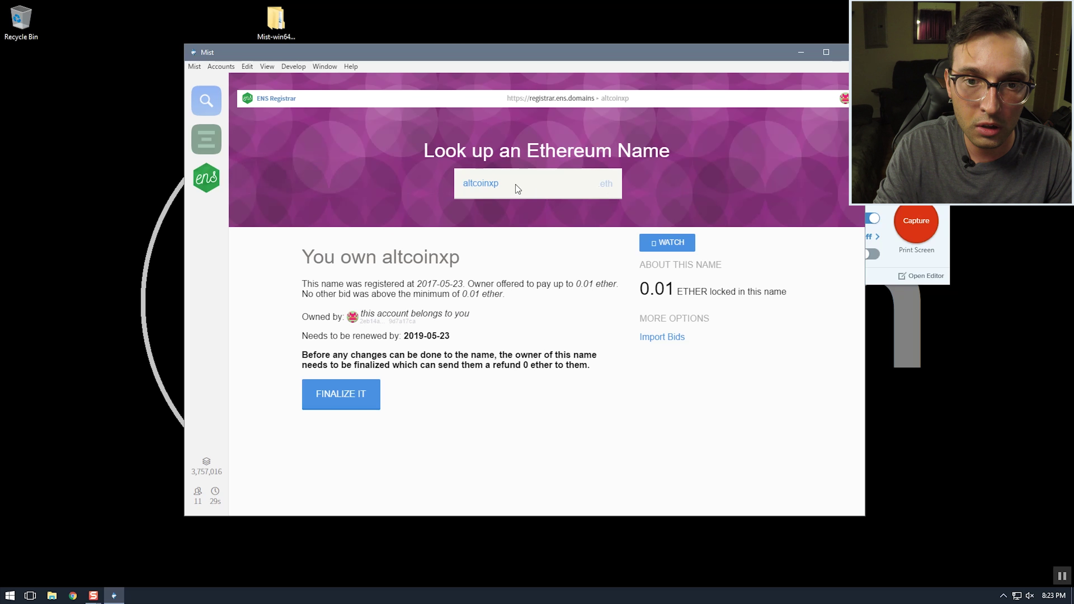
pyautogui.click(505, 180)
pyautogui.write('-')
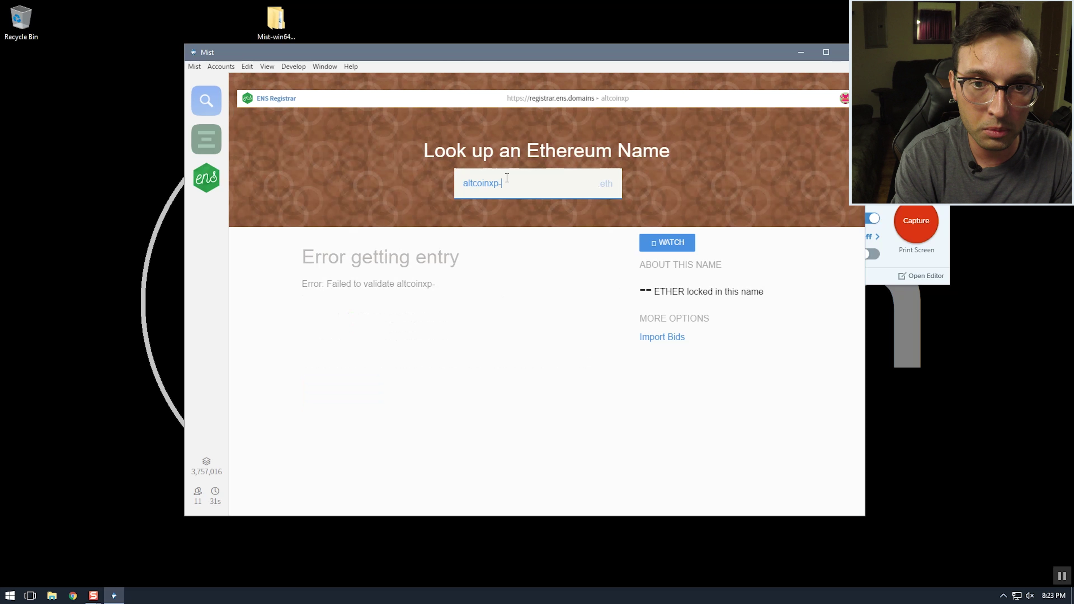
pyautogui.write('anthony')
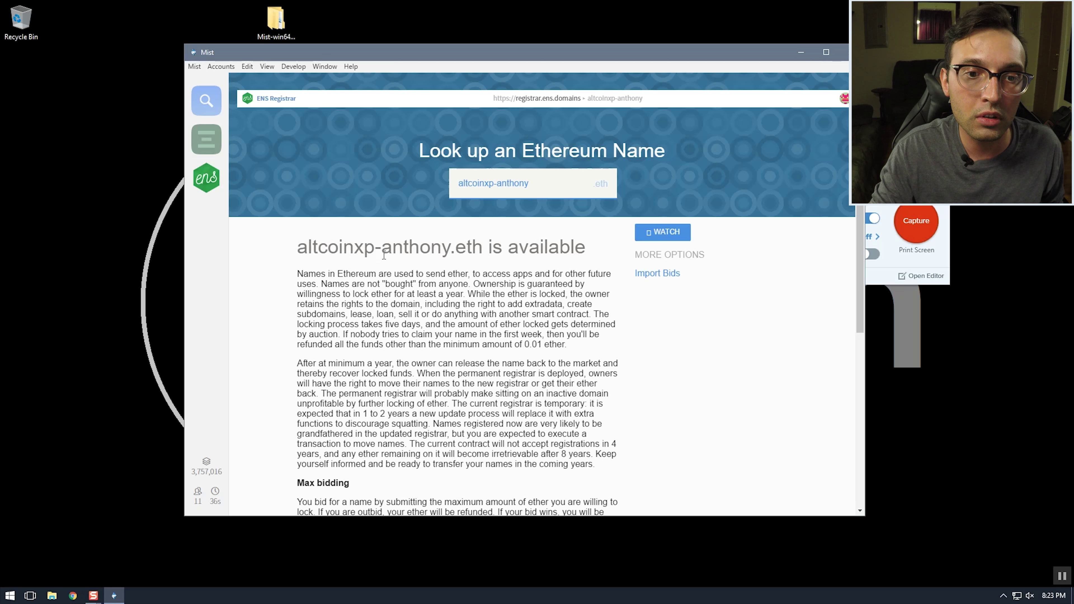
pyautogui.scroll(-1, 457, 242)
# Replace the 0.01 ether default with a maximum bid of 4 ether for altcoinxp-anthony.eth
pyautogui.scroll(-3, 457, 242)
pyautogui.scroll(4, 457, 229)
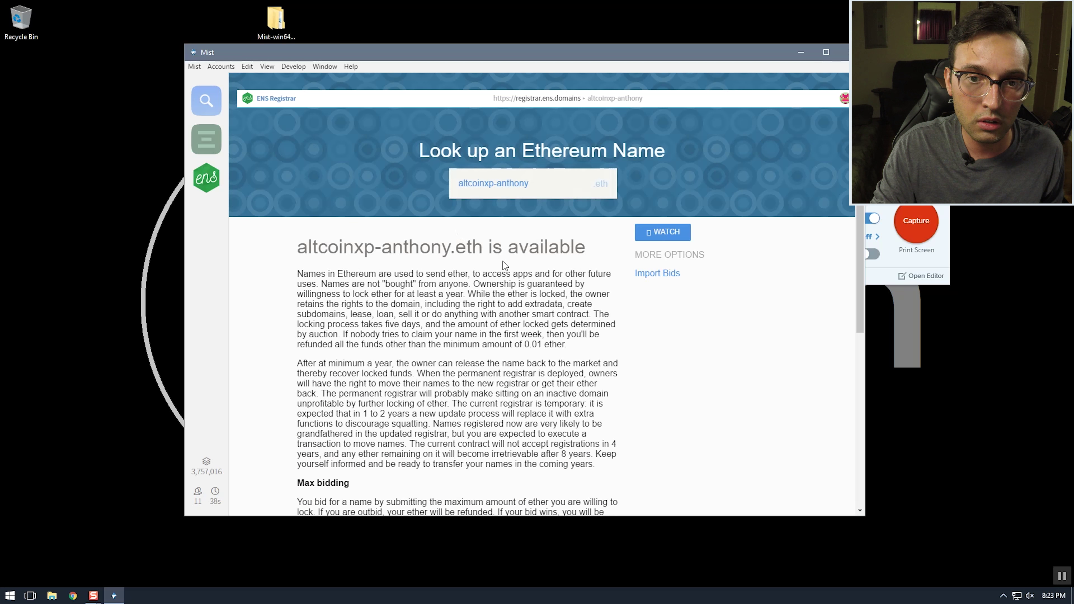
pyautogui.scroll(-5, 423, 237)
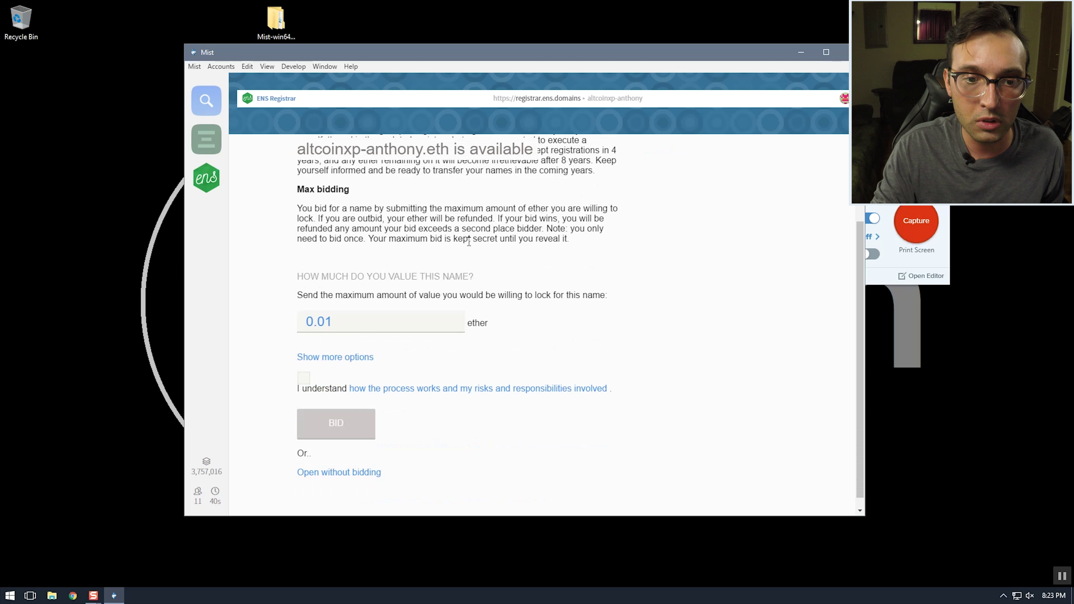
pyautogui.doubleClick(304, 325)
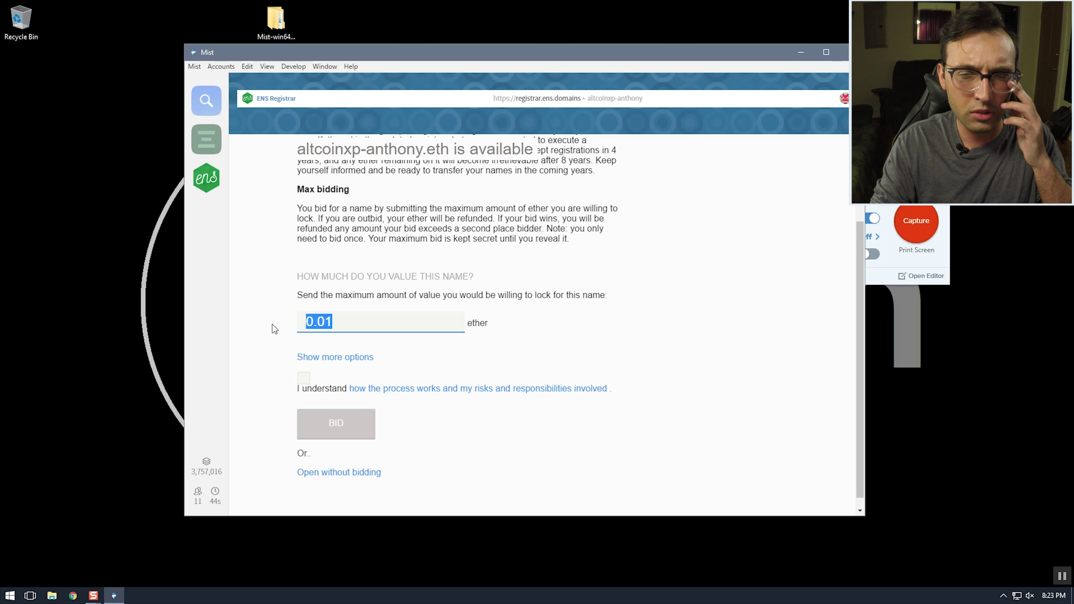
pyautogui.write('4')
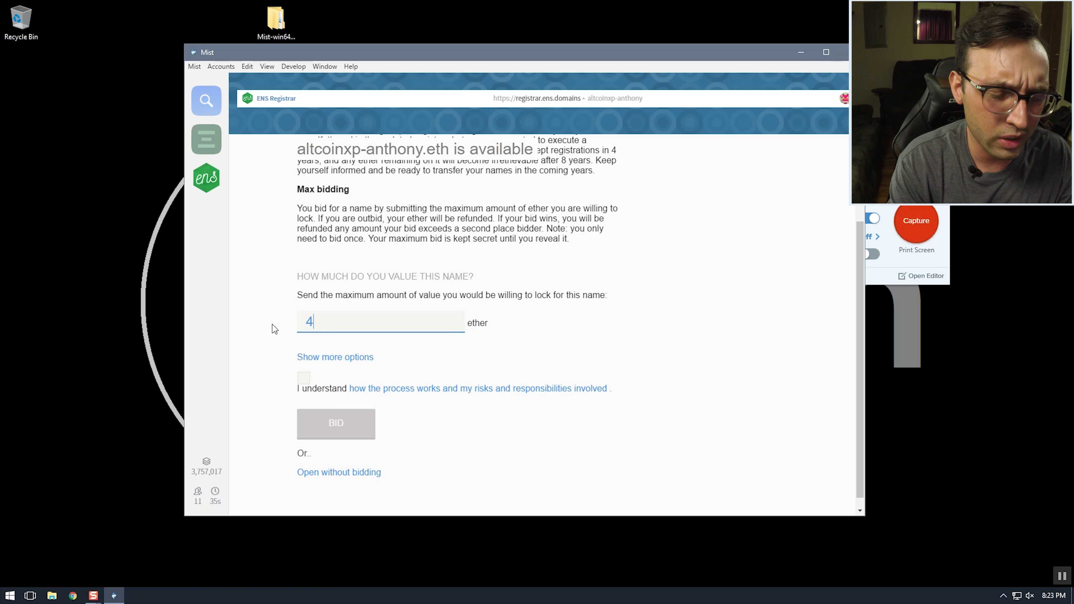
pyautogui.click(272, 325)
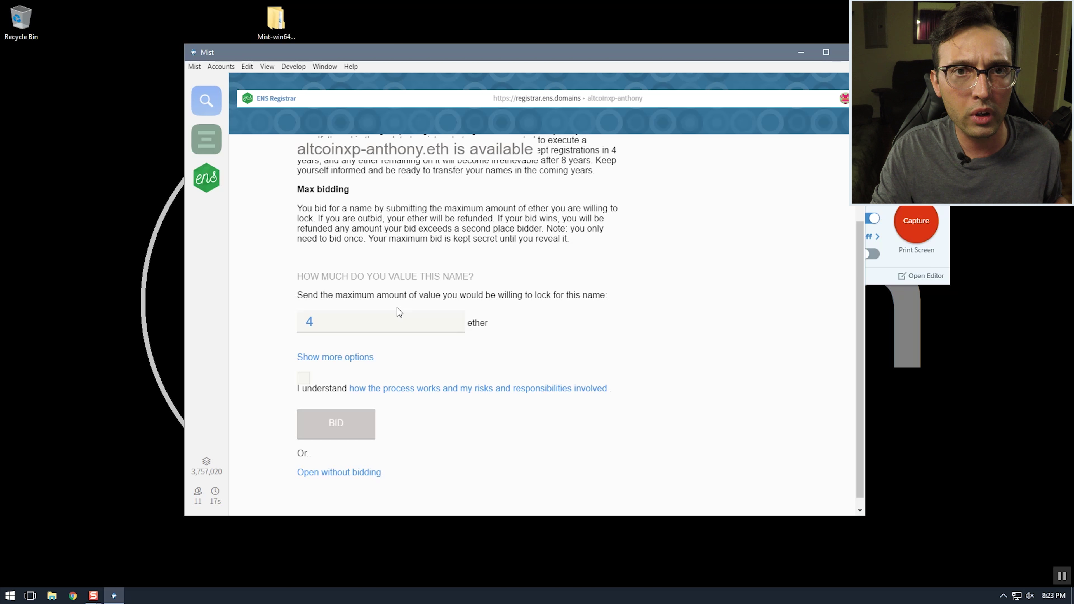
pyautogui.scroll(-1, 272, 282)
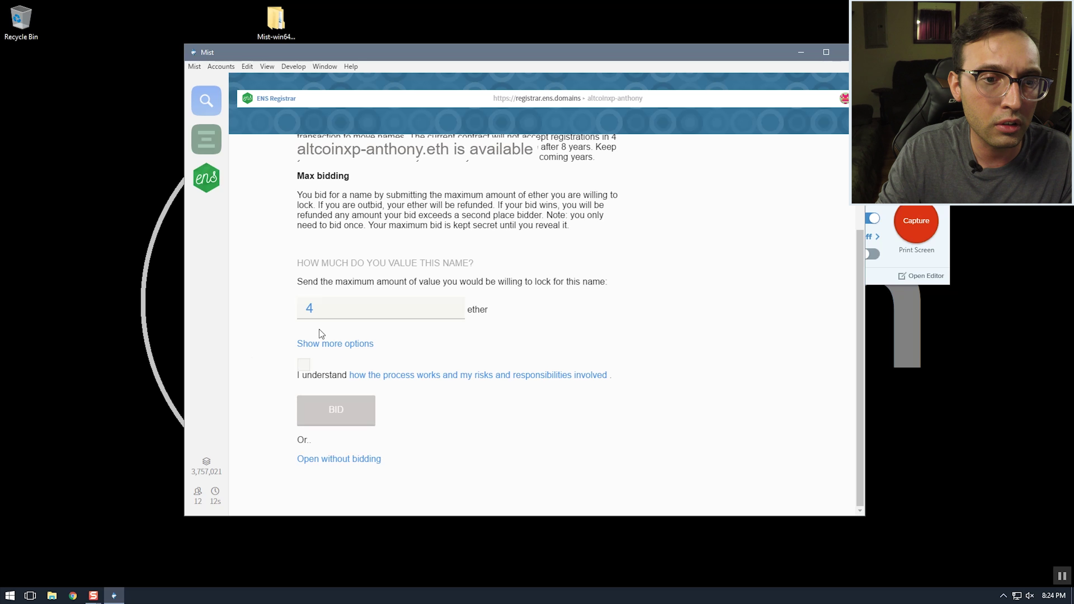
# Expand the bid anonymity and fee options and review the extra amount field
pyautogui.click(337, 343)
pyautogui.scroll(-4, 274, 267)
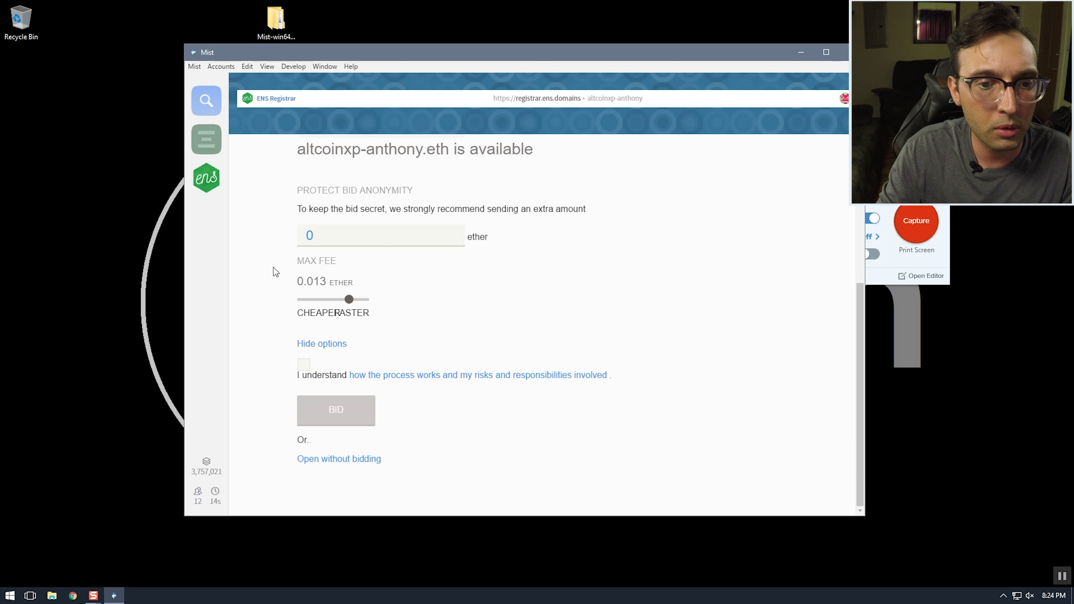
pyautogui.moveTo(300, 182); pyautogui.dragTo(424, 189)
pyautogui.click(375, 214)
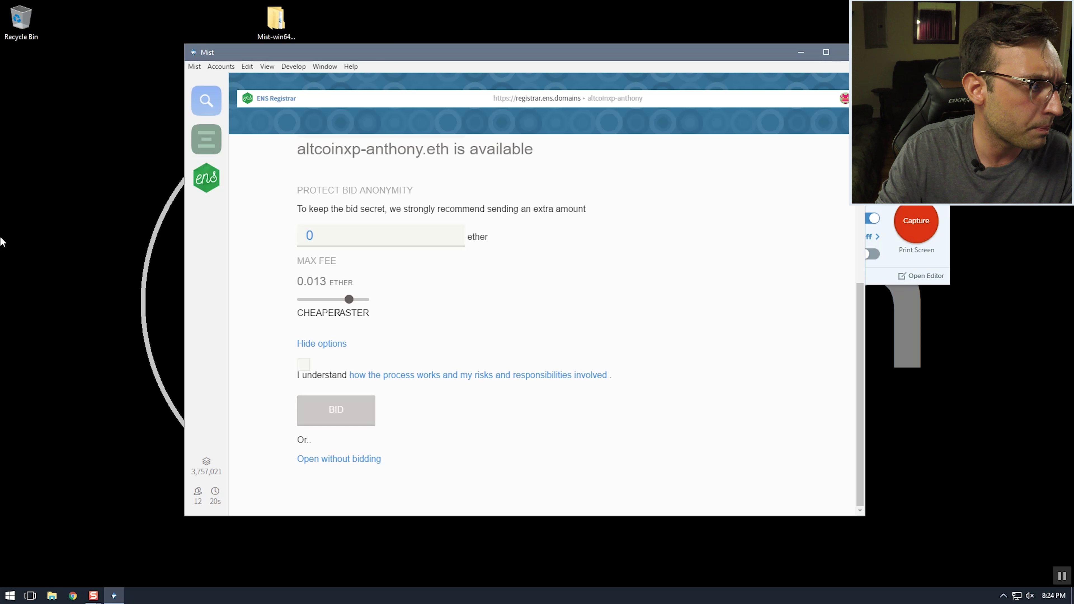
pyautogui.scroll(2, 326, 268)
pyautogui.click(322, 288)
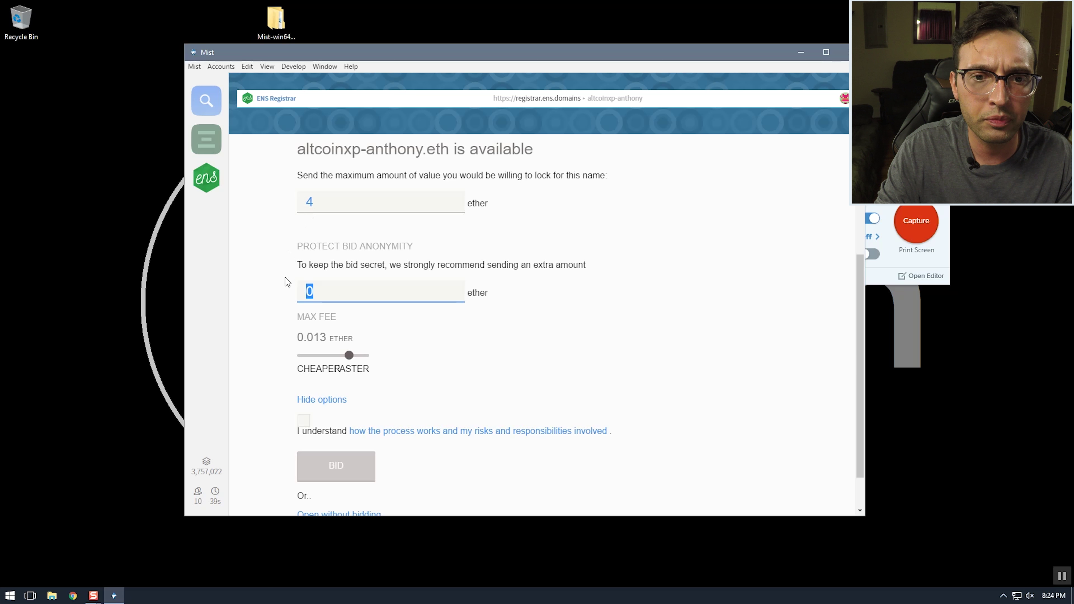
pyautogui.click(289, 281)
# Split the bid into 3 ether plus a 1 ether anonymity extra
pyautogui.click(328, 210)
pyautogui.write('3')
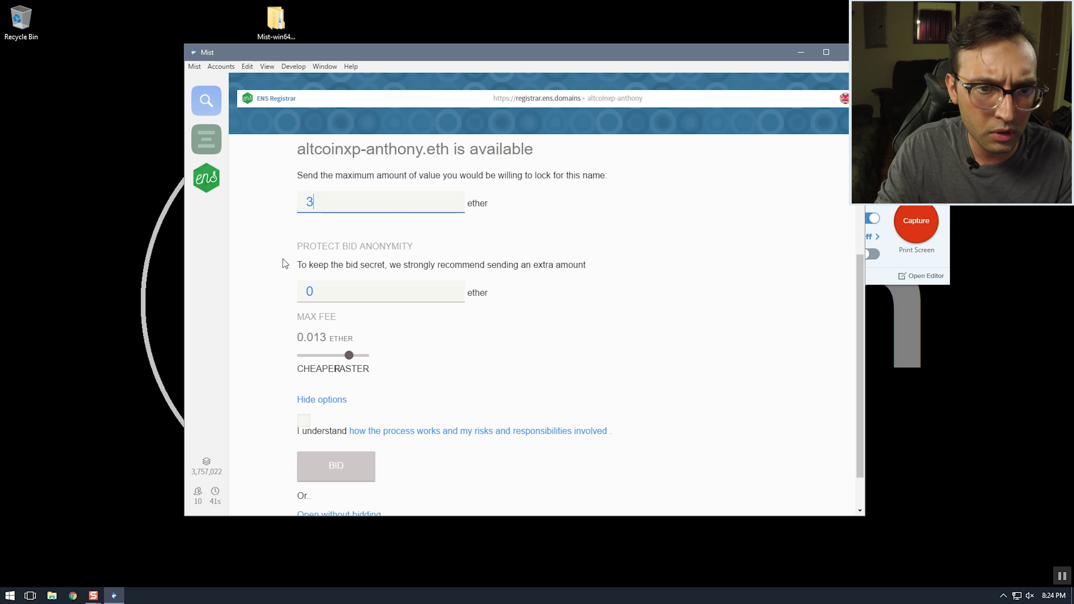
pyautogui.click(283, 263)
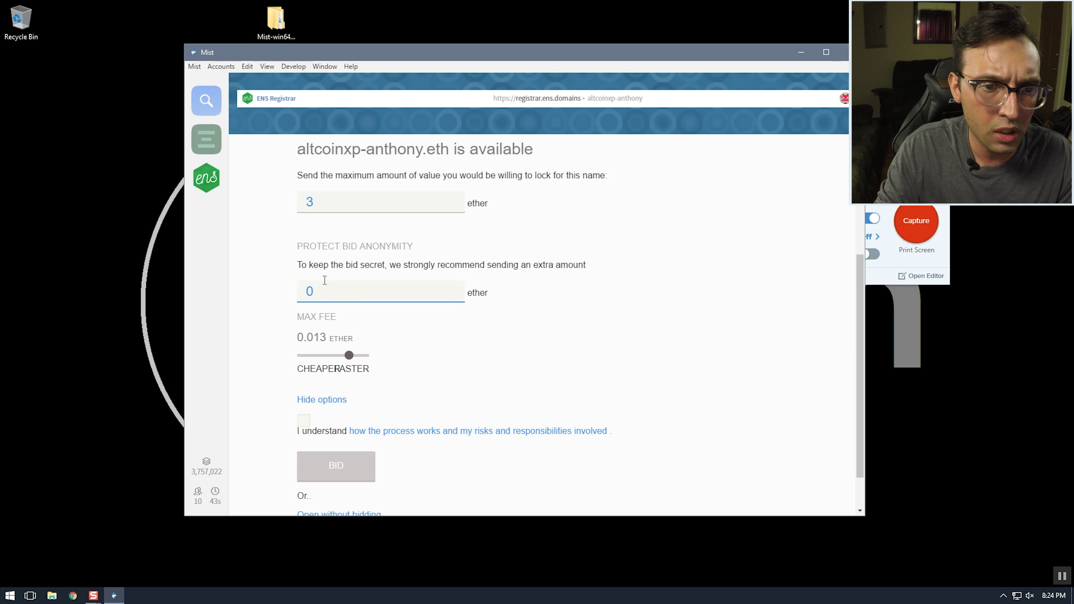
pyautogui.click(311, 291)
pyautogui.write('1')
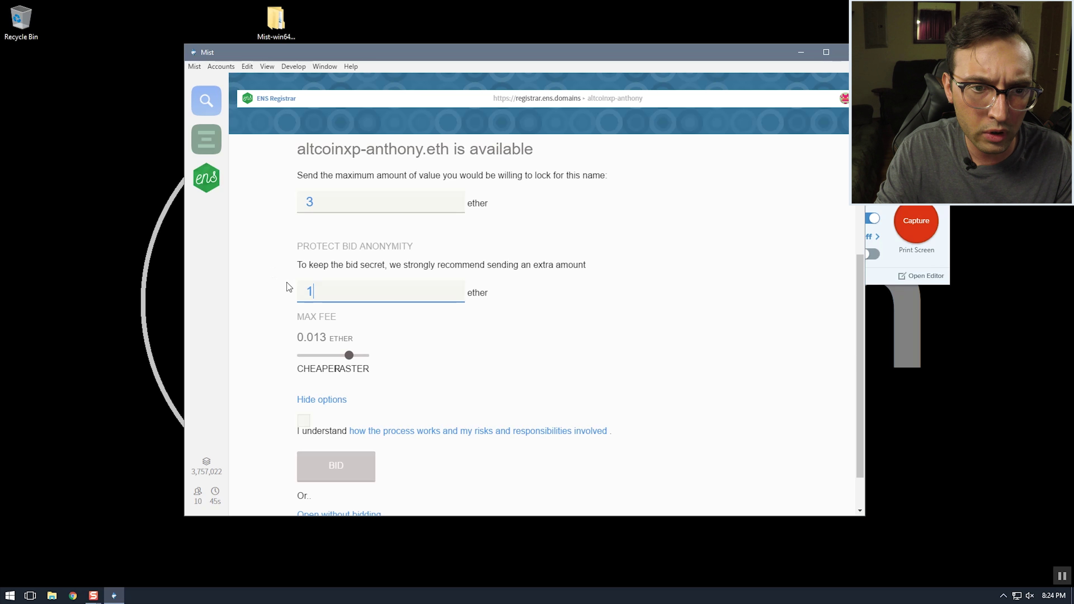
pyautogui.click(274, 299)
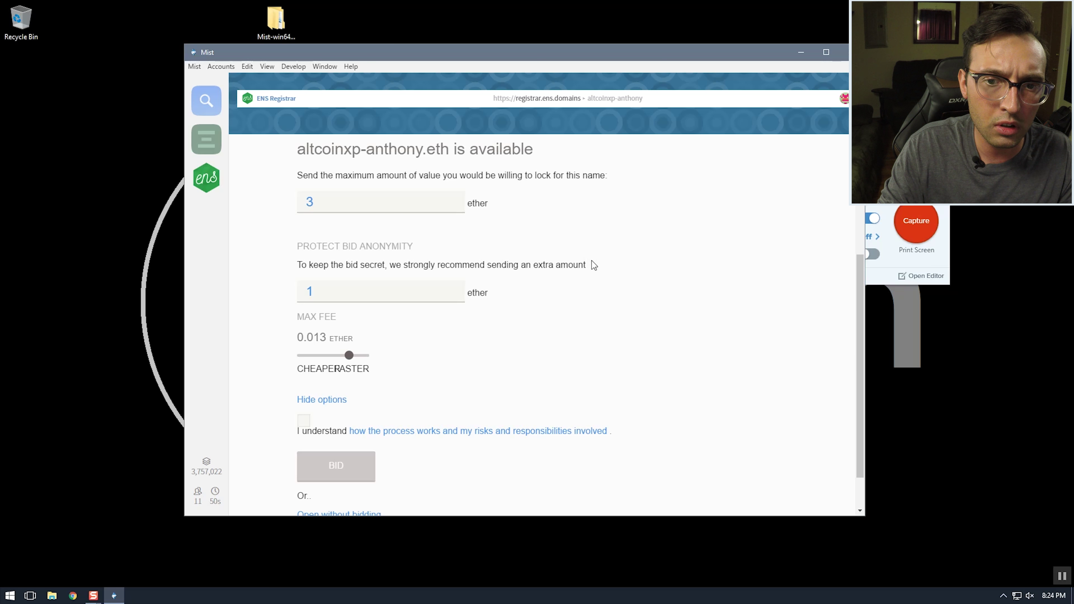
pyautogui.moveTo(592, 266); pyautogui.dragTo(326, 257)
pyautogui.click(323, 263)
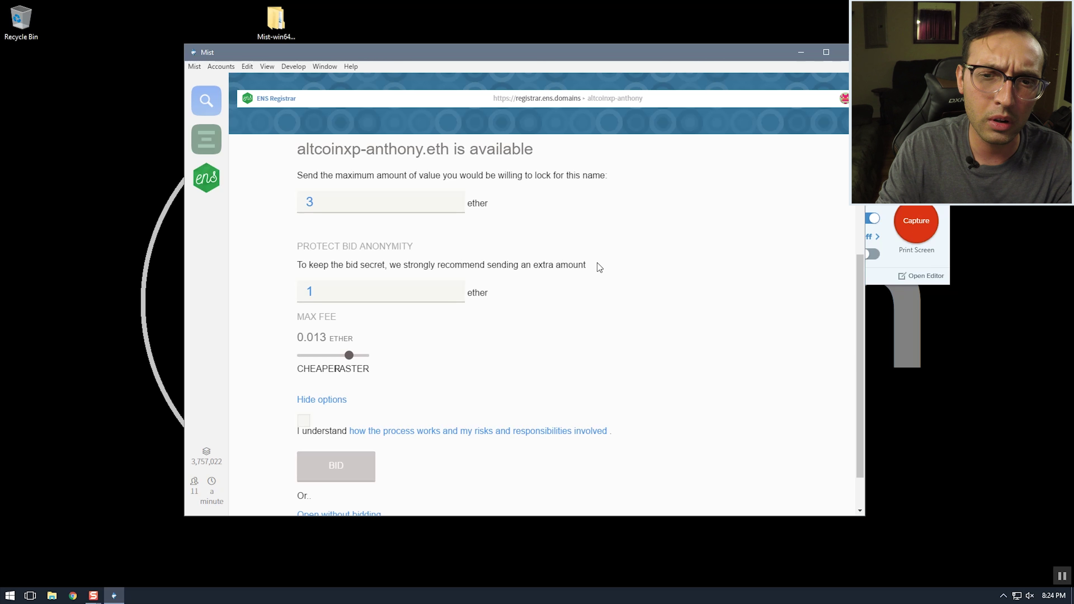
pyautogui.doubleClick(586, 264)
pyautogui.click(534, 268)
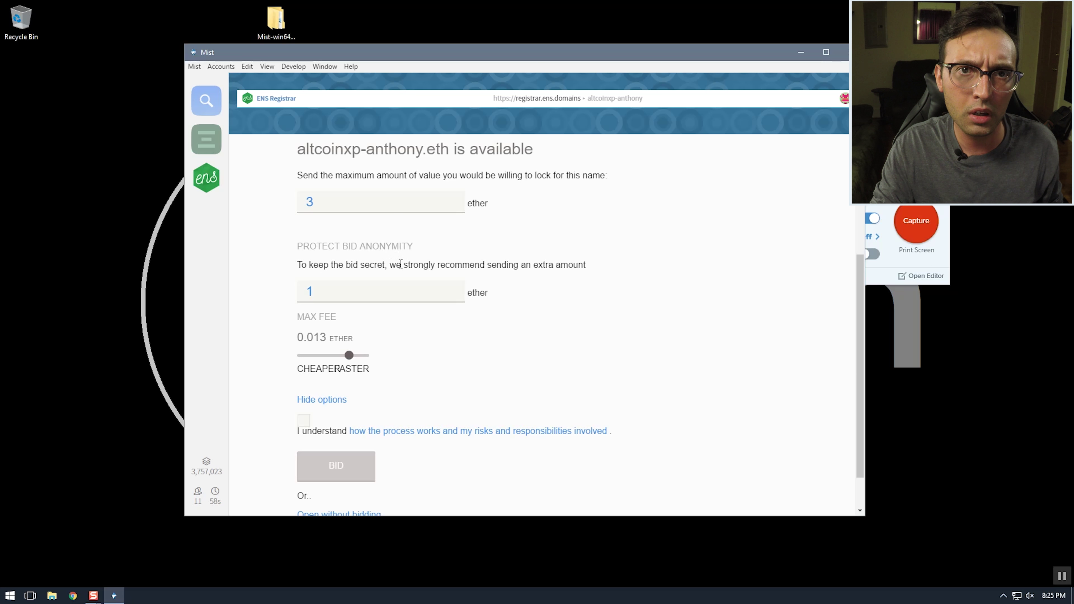
pyautogui.doubleClick(334, 293)
pyautogui.click(267, 281)
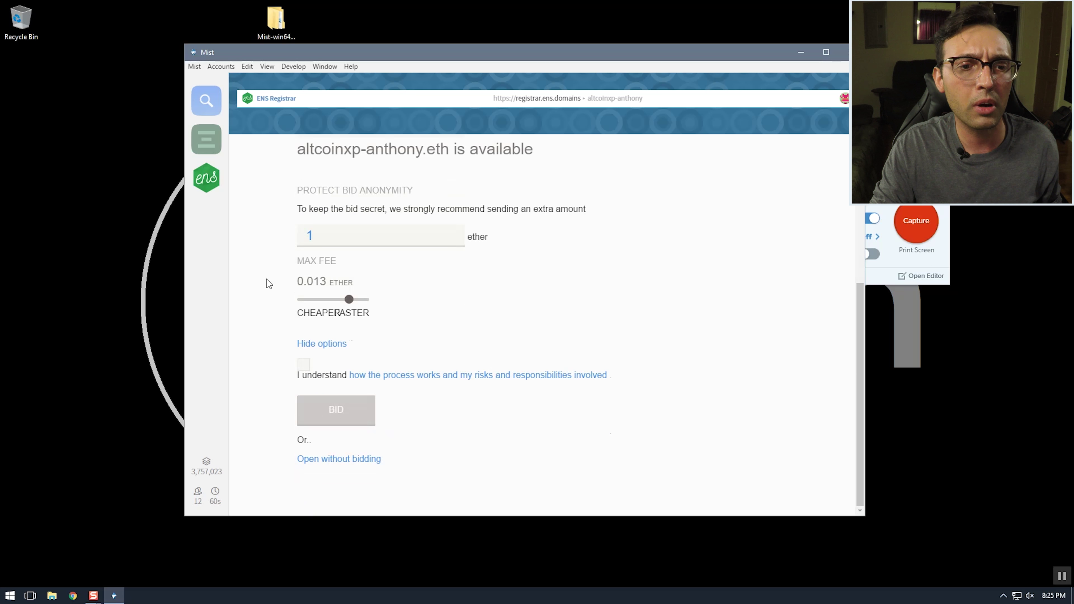
# Set the max fee to 0.013 ether and tick the risk acknowledgement
pyautogui.scroll(-1, 267, 278)
pyautogui.moveTo(349, 299)
pyautogui.mouseDown()
pyautogui.moveTo(302, 301)
pyautogui.moveTo(348, 302)
pyautogui.mouseUp()
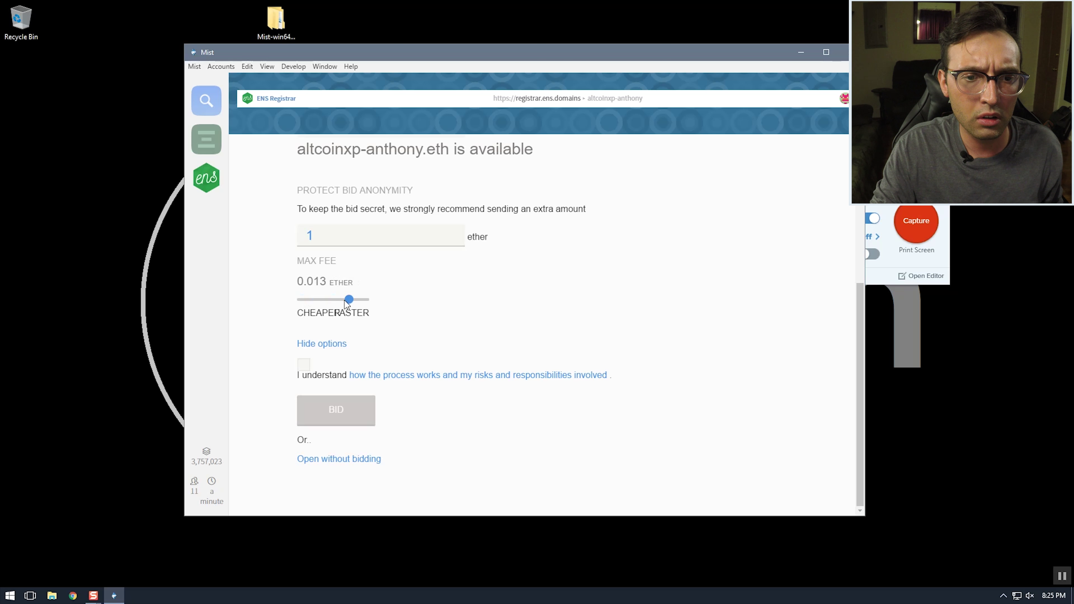
pyautogui.click(254, 274)
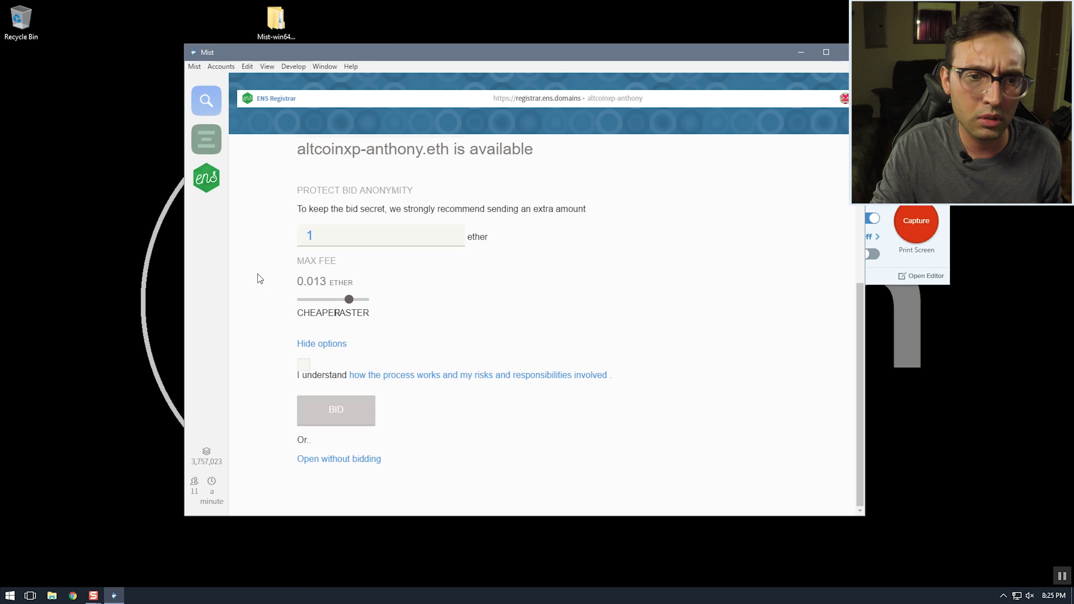
pyautogui.click(304, 364)
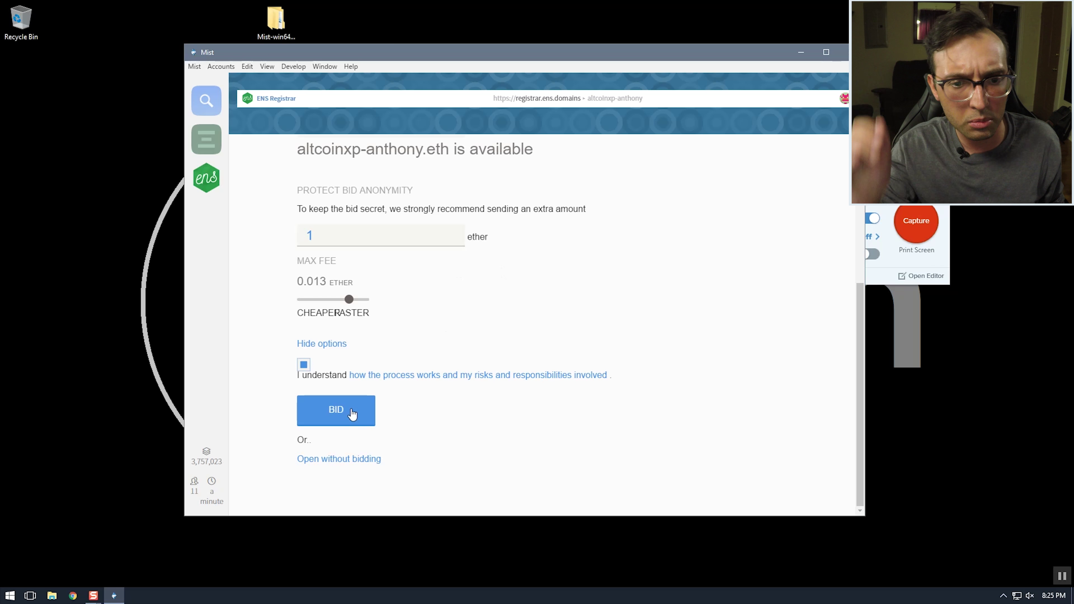
# Submit the bid and confirm the Execute contract transaction with the account password
pyautogui.click(326, 411)
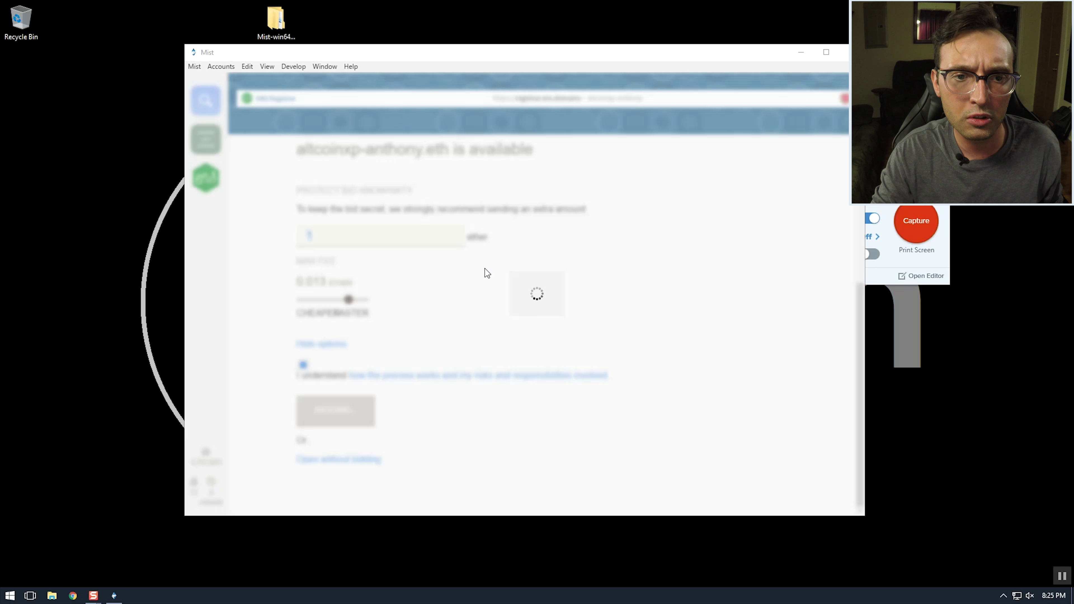
pyautogui.write('••••••••••')
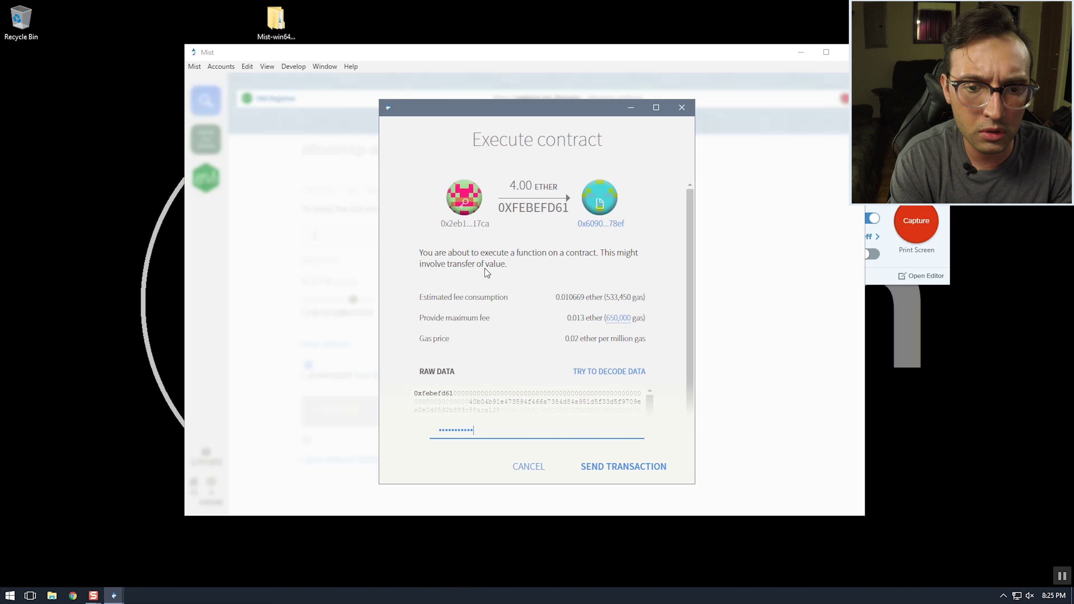
pyautogui.press('Return')
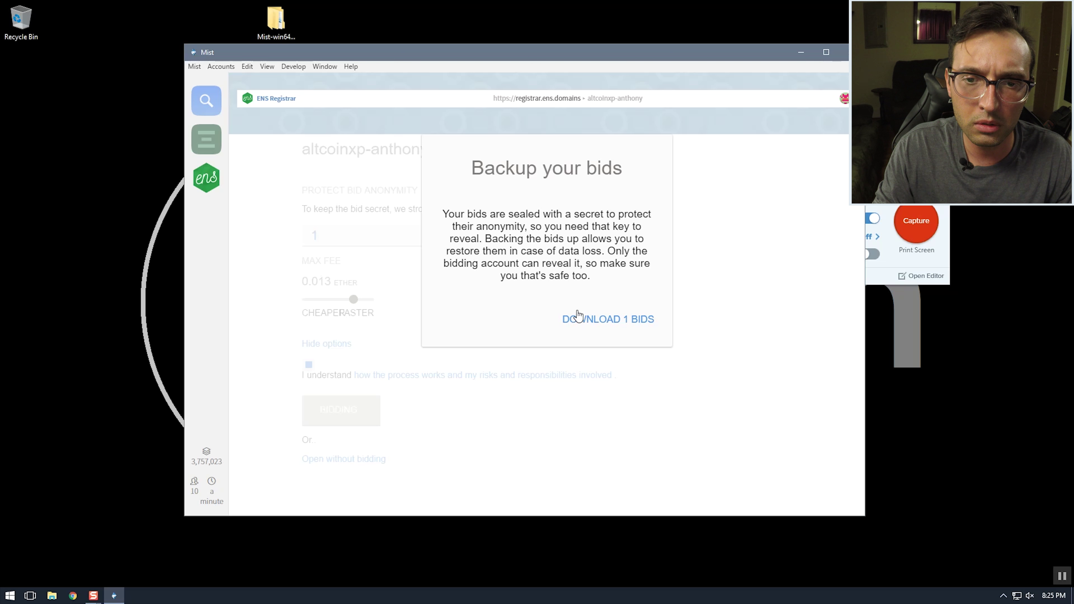
# Save the bid backup ens-bids-backup_2017-05-24T00-25-51.141Z.json to the Desktop
pyautogui.click(593, 323)
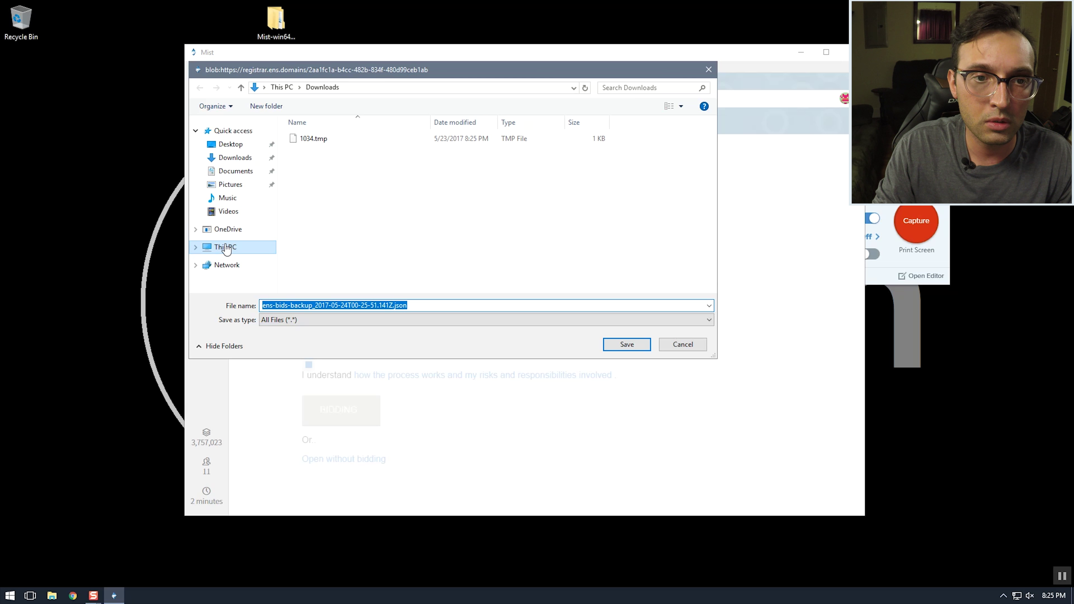
pyautogui.click(220, 247)
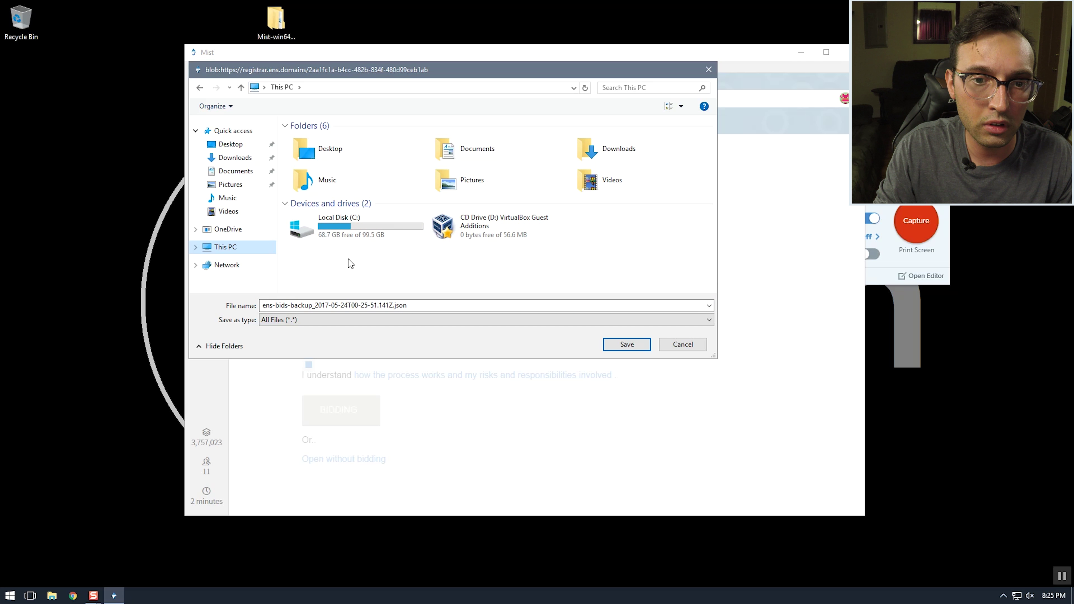
pyautogui.click(330, 149)
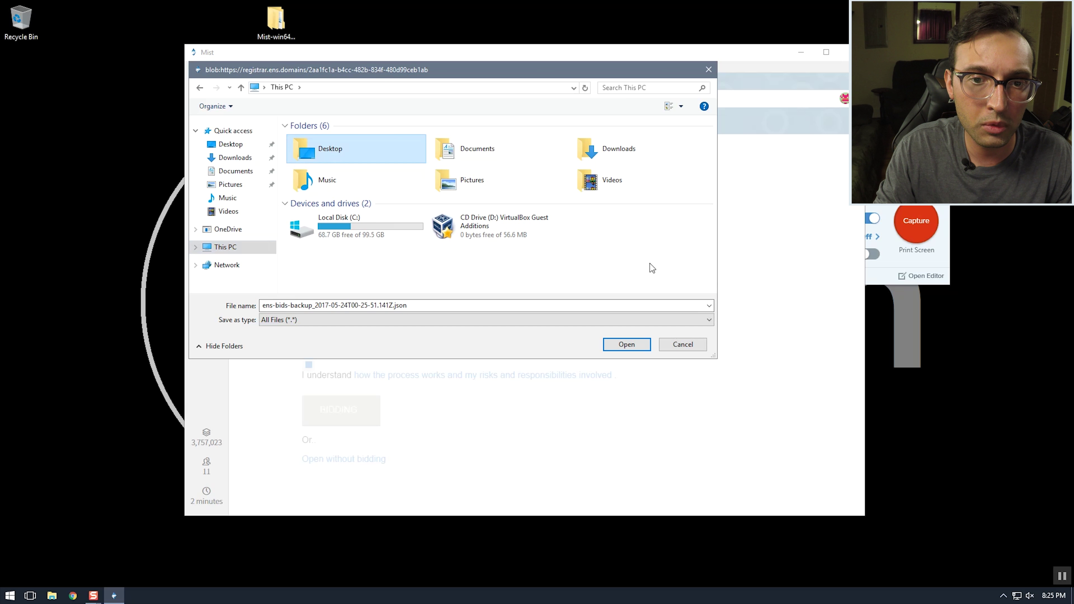
pyautogui.click(622, 344)
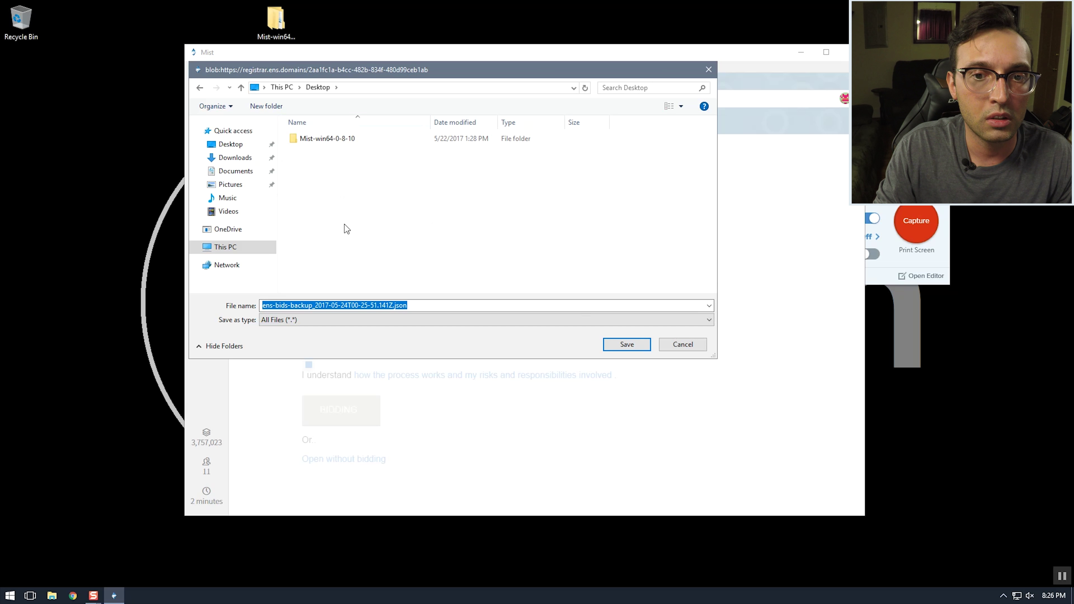
pyautogui.click(620, 345)
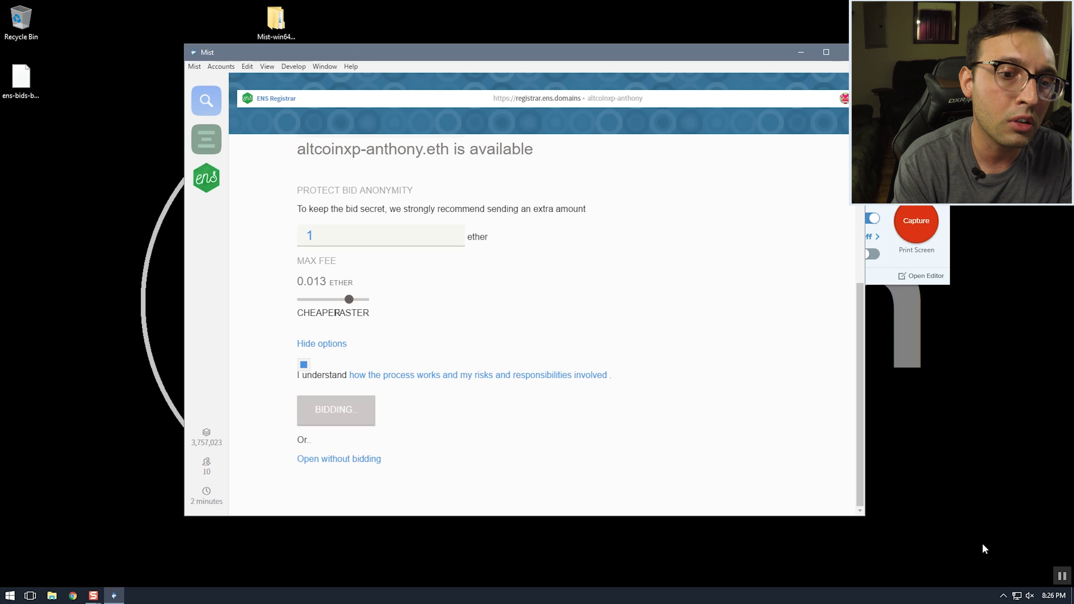
# Load etherscan.io in Chrome and copy Account 2's address from Mist
pyautogui.click(69, 598)
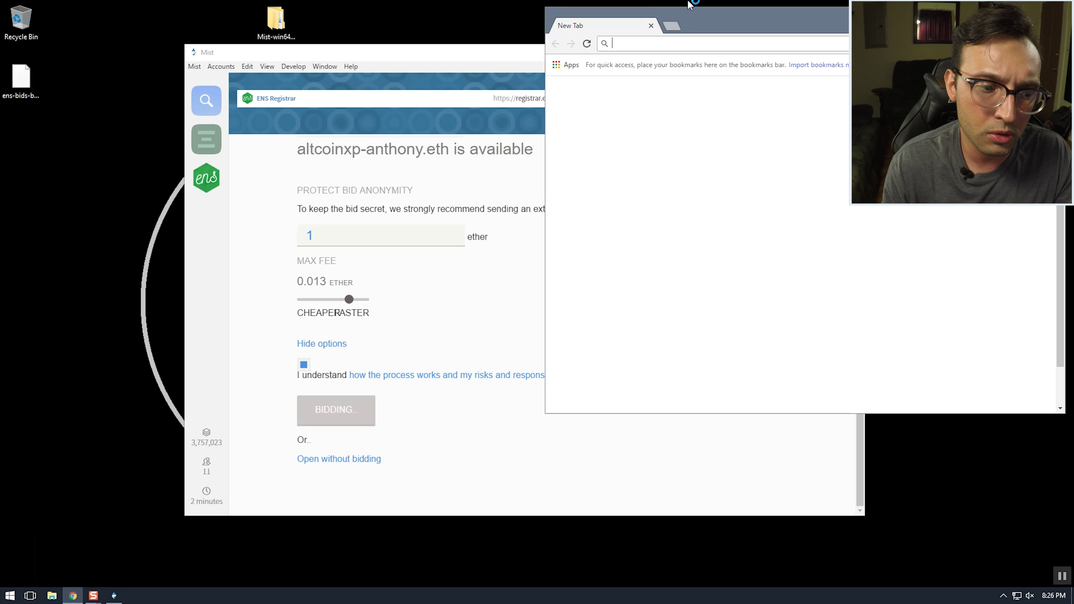
pyautogui.write('et')
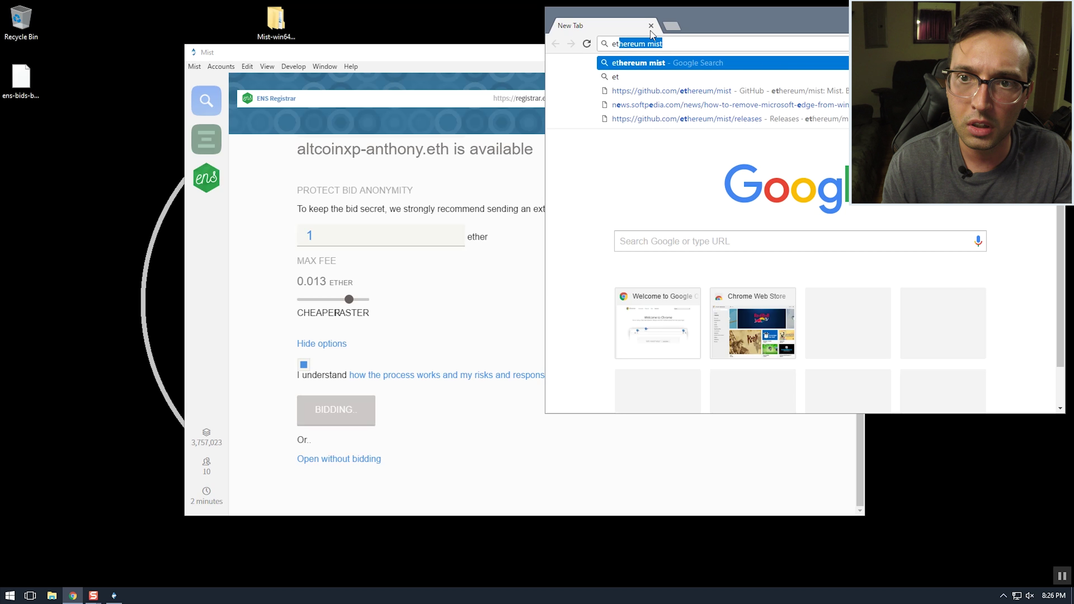
pyautogui.write('herscran.io')
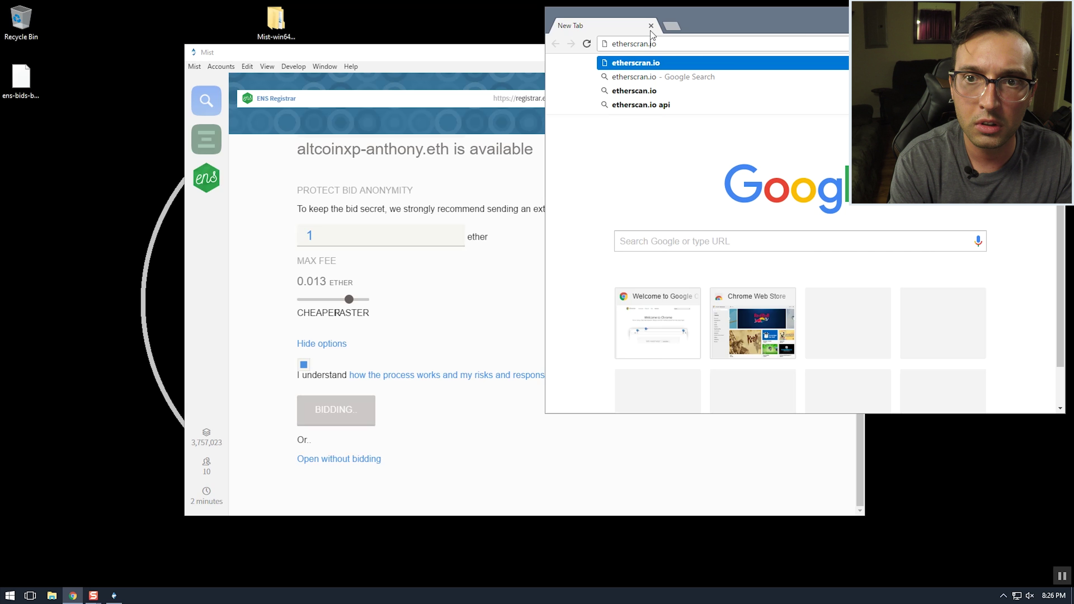
pyautogui.press('Return')
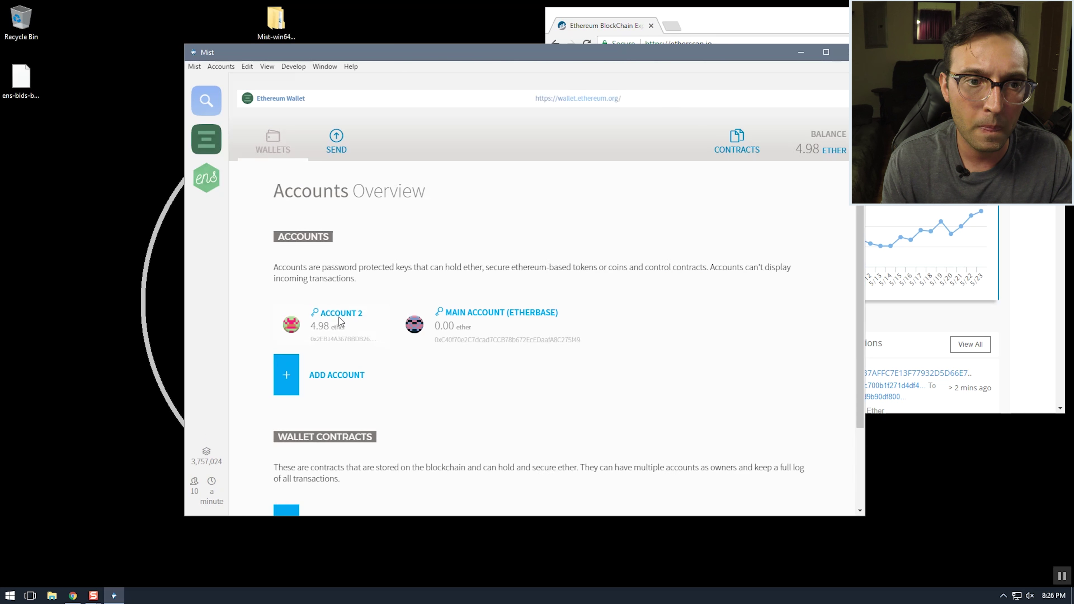
pyautogui.click(343, 315)
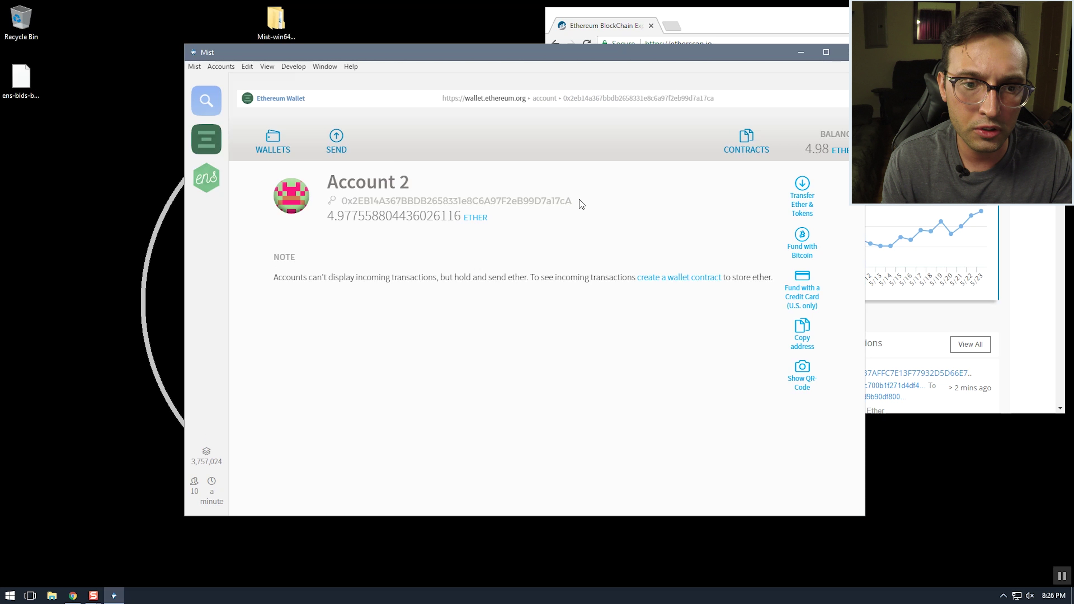
pyautogui.moveTo(579, 200); pyautogui.dragTo(341, 200)
pyautogui.rightClick(351, 204)
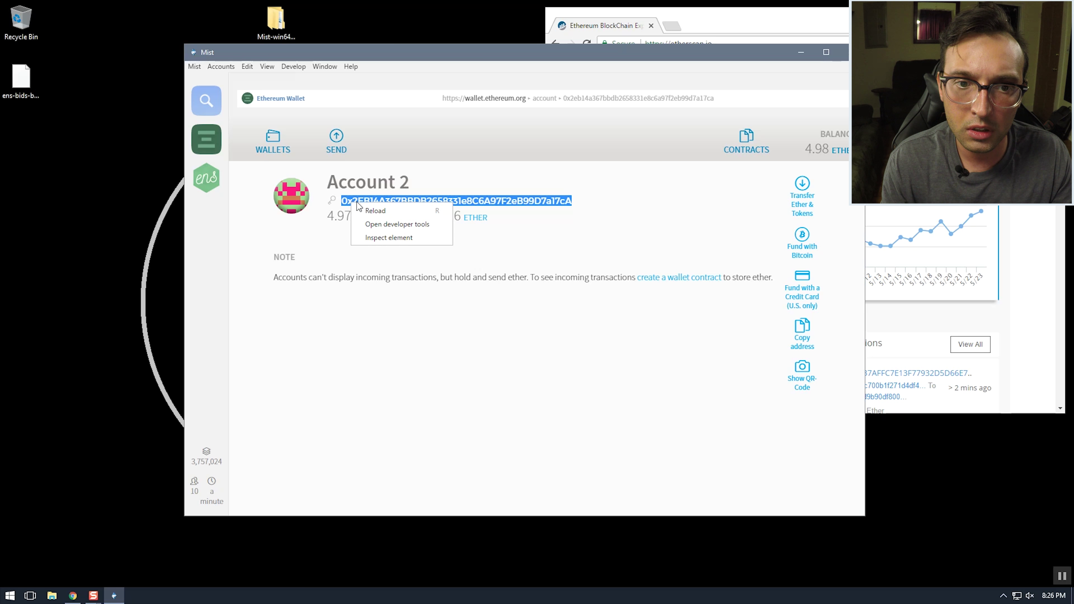
pyautogui.click(803, 335)
# Search Etherscan for Account 2's address and view its transaction list
pyautogui.hotkey('alt', 'Tab')
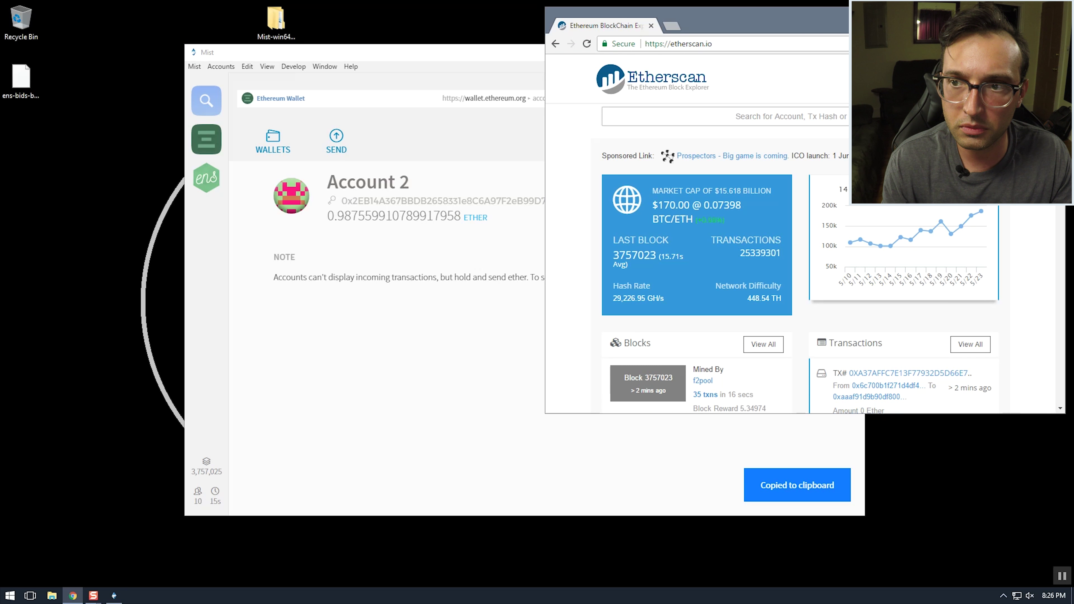
pyautogui.hotkey('ctrl', 'v')
pyautogui.press('Return')
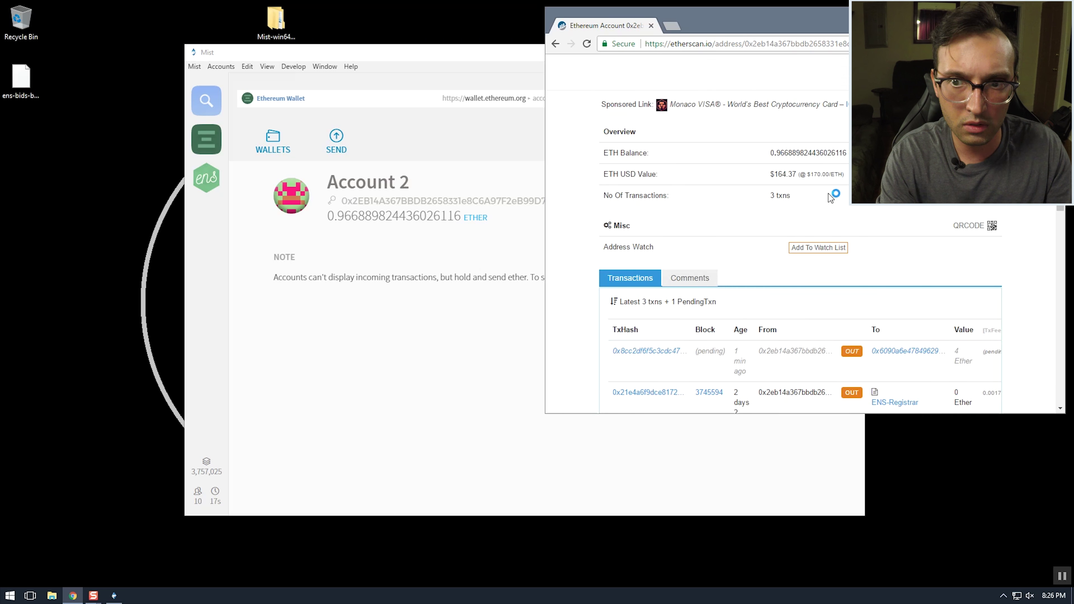
pyautogui.scroll(-4, 831, 197)
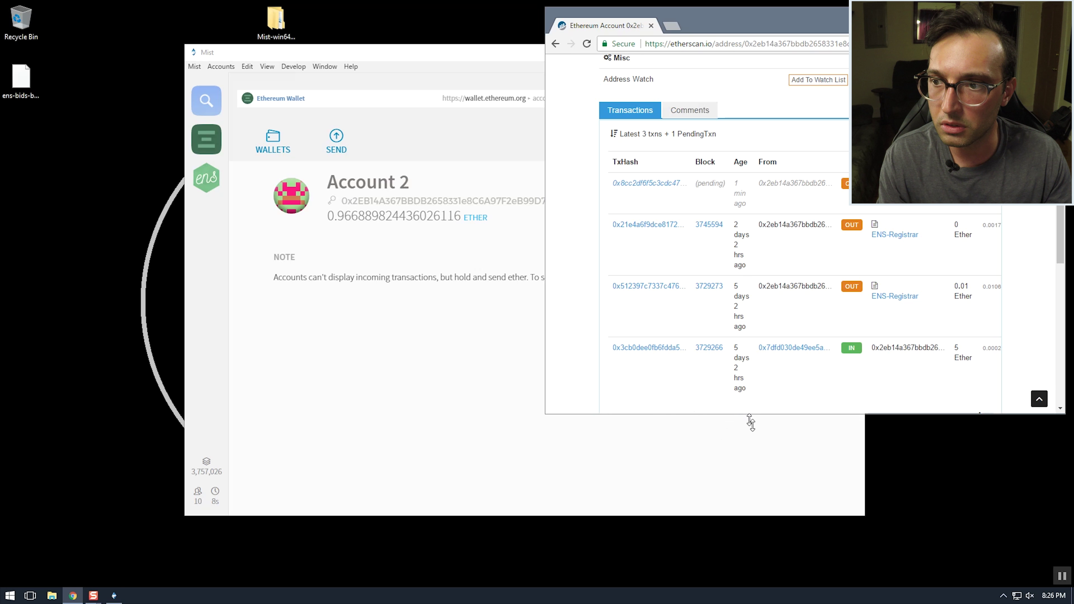
pyautogui.moveTo(751, 422); pyautogui.dragTo(753, 504)
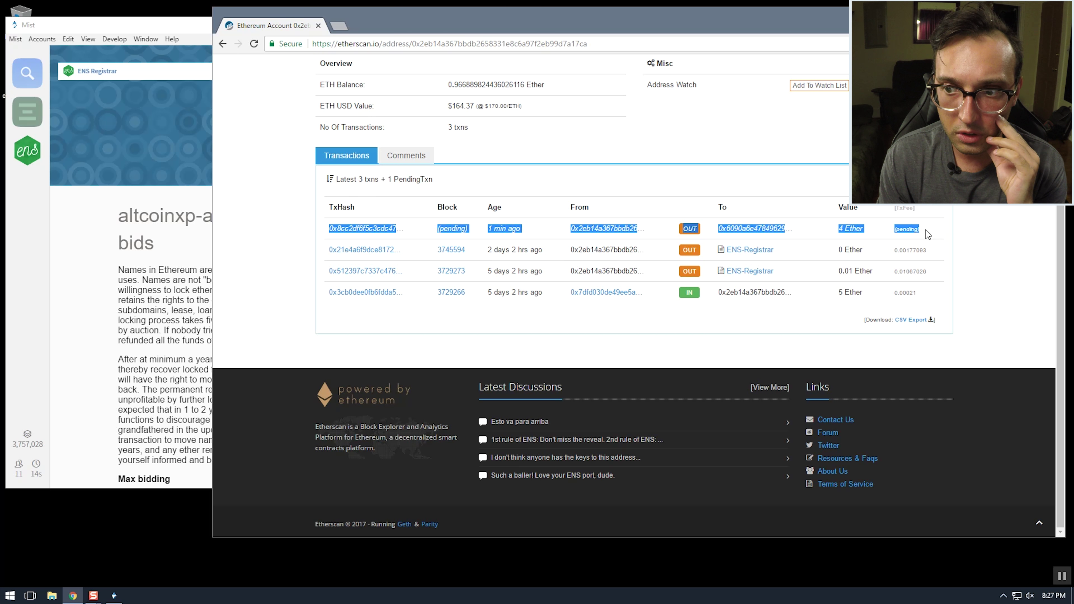
pyautogui.click(925, 221)
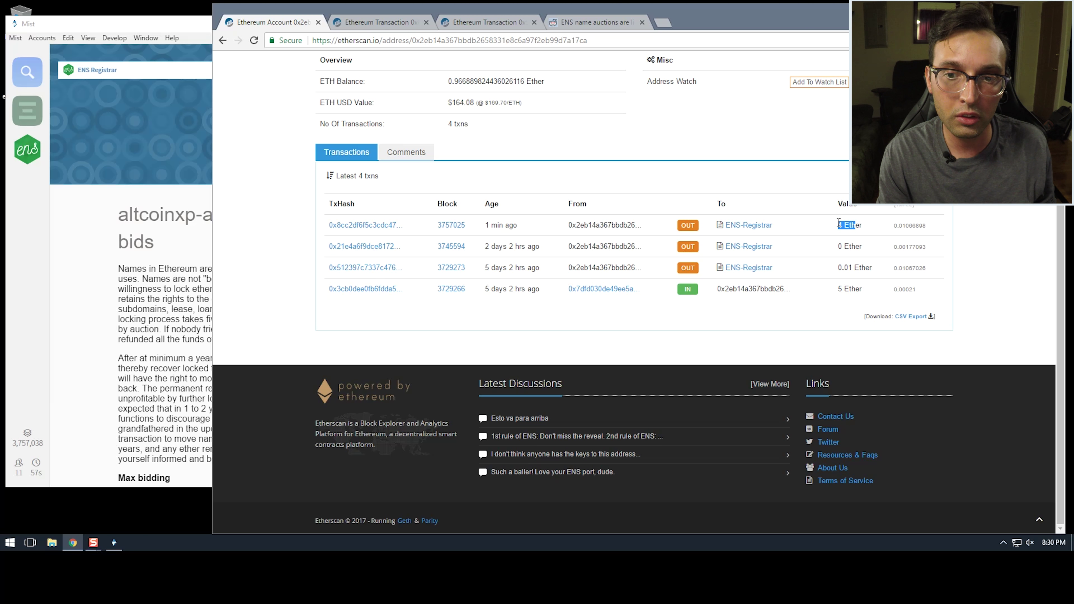
# Check the first transaction's 4 Ether bid to ENS-Registrar, confirmed in block 3757025
pyautogui.click(851, 234)
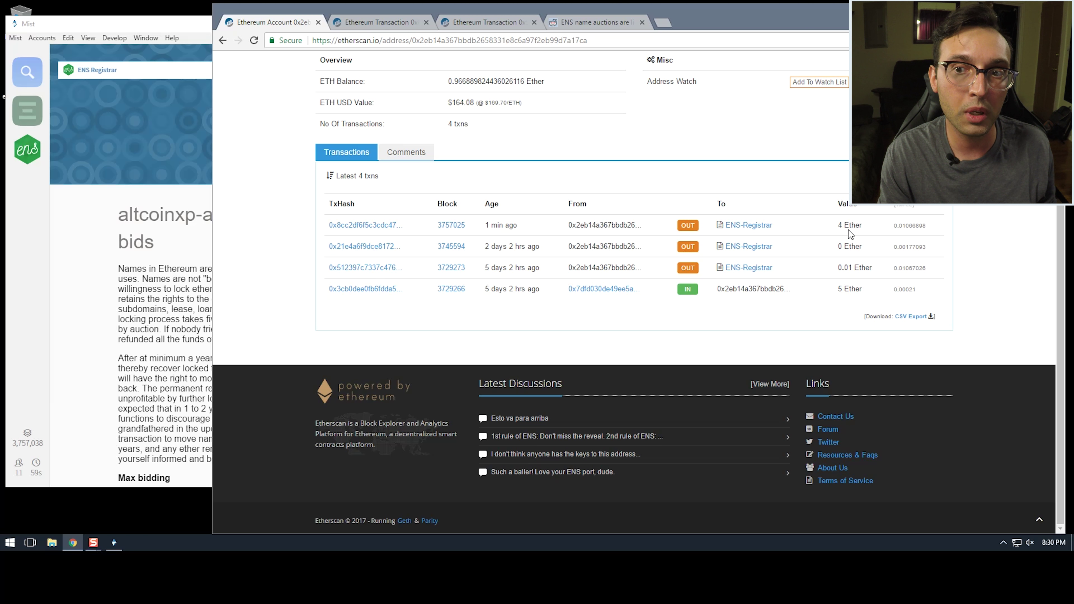
pyautogui.moveTo(840, 232); pyautogui.dragTo(858, 225)
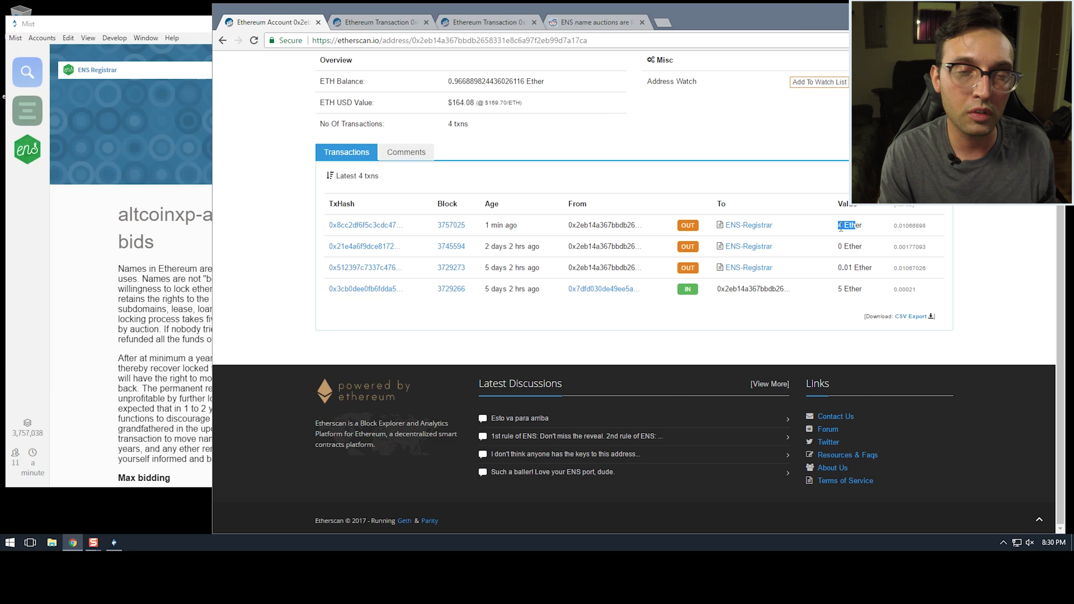
pyautogui.click(845, 228)
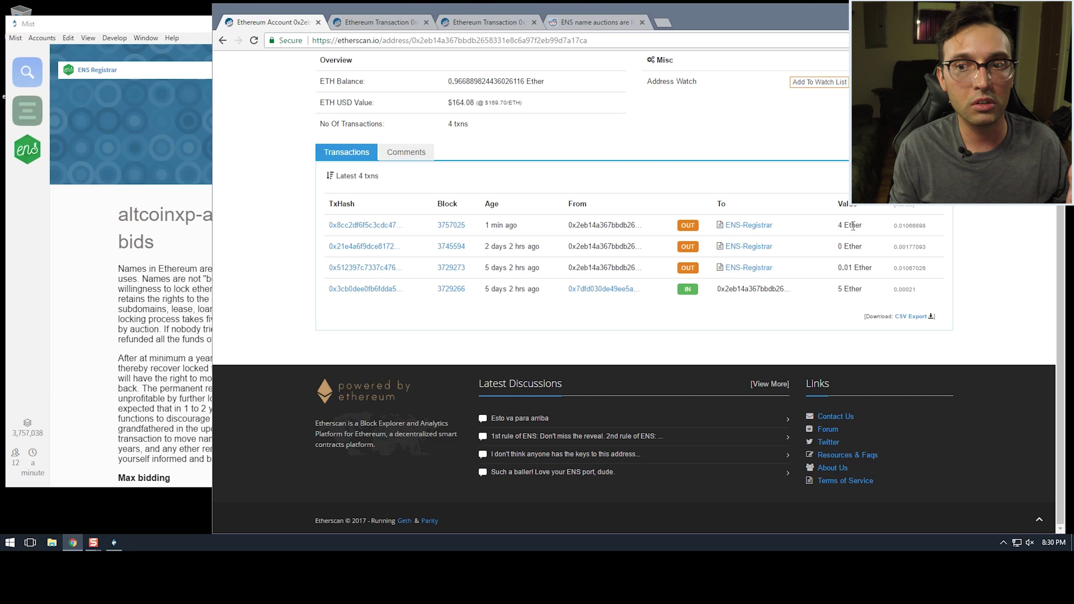
pyautogui.moveTo(863, 226); pyautogui.dragTo(843, 224)
pyautogui.click(867, 231)
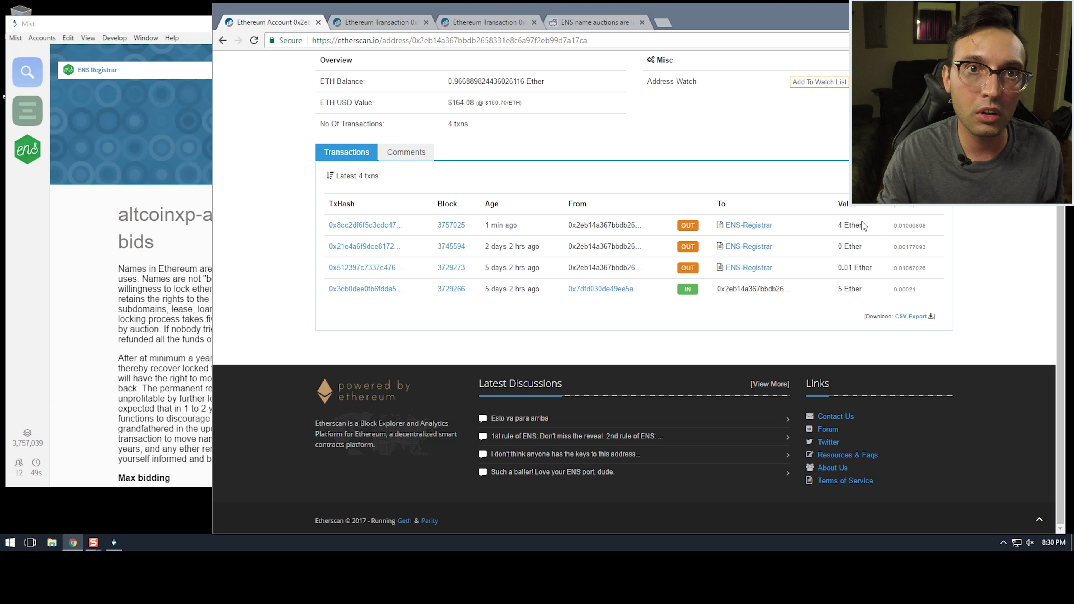
pyautogui.moveTo(865, 230); pyautogui.dragTo(843, 226)
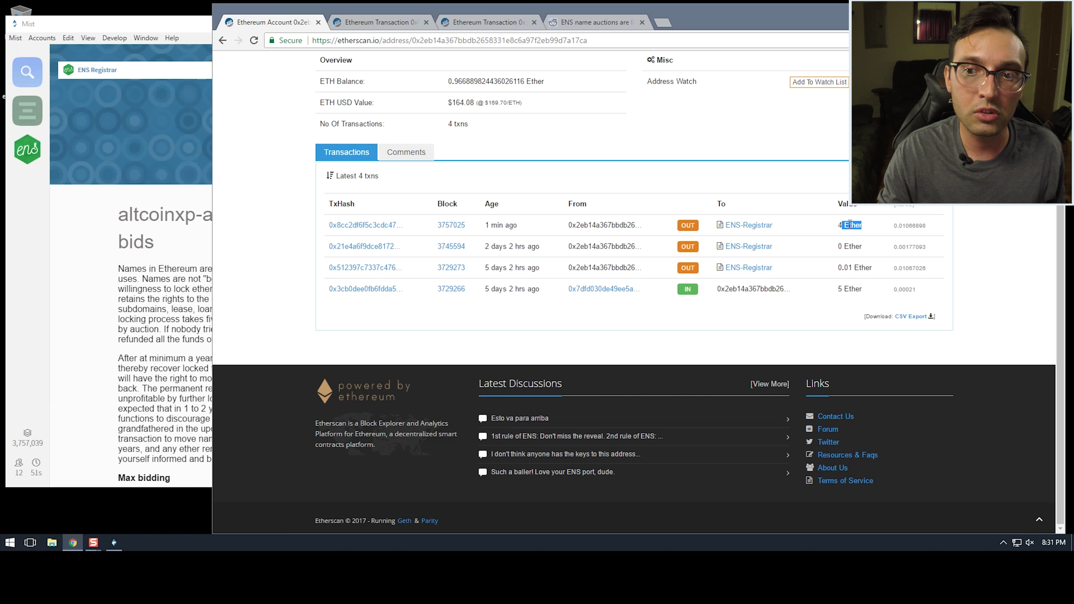
pyautogui.click(846, 225)
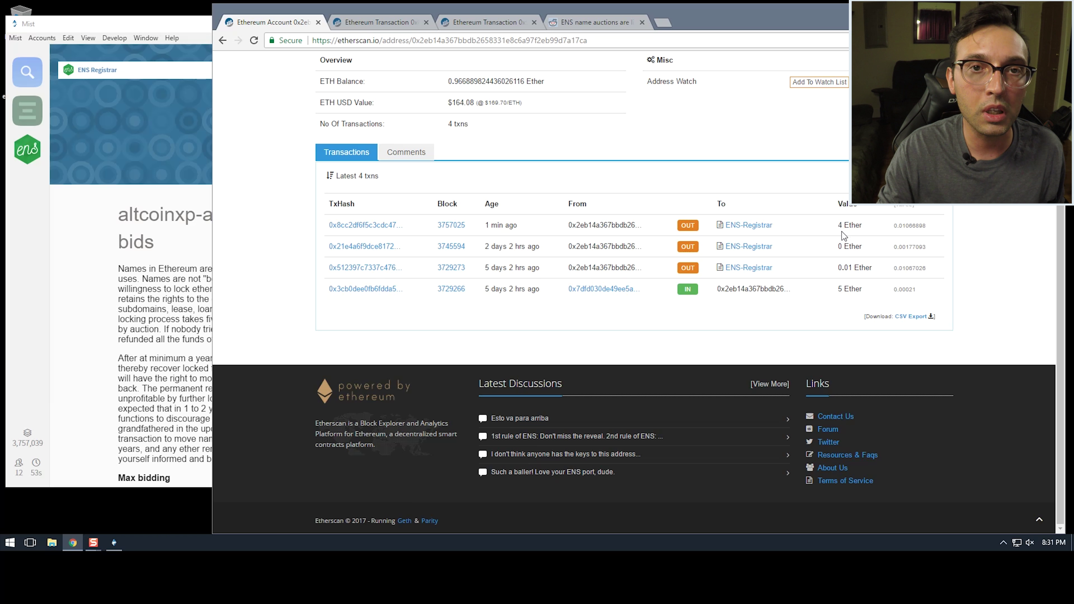
pyautogui.moveTo(838, 225); pyautogui.dragTo(866, 232)
pyautogui.click(863, 230)
pyautogui.click(848, 226)
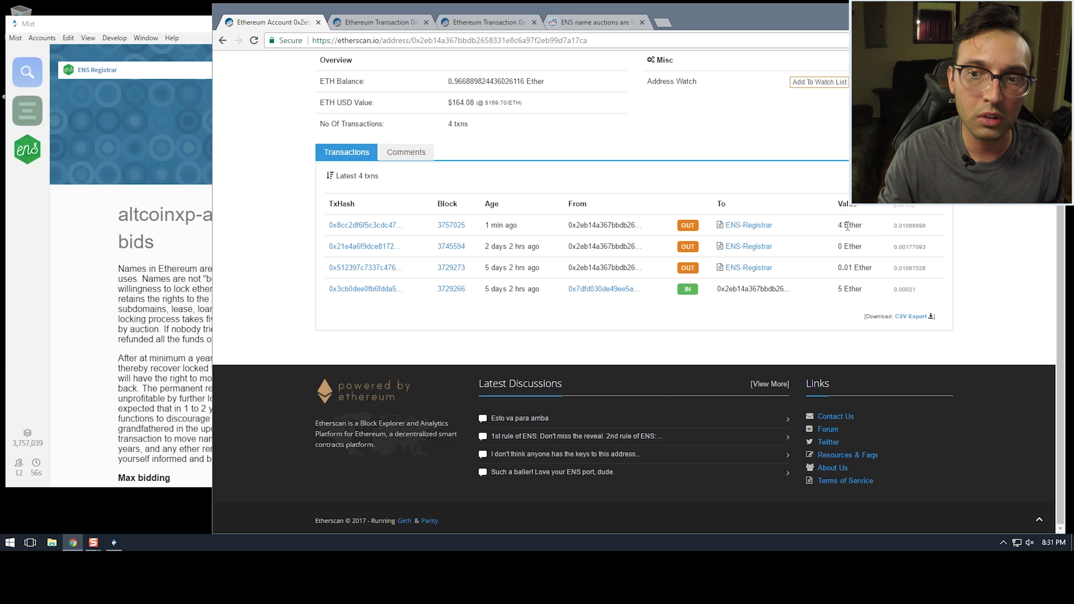
pyautogui.tripleClick(826, 227)
# Bring Mist forward and return to its ENS Registrar page
pyautogui.click(42, 176)
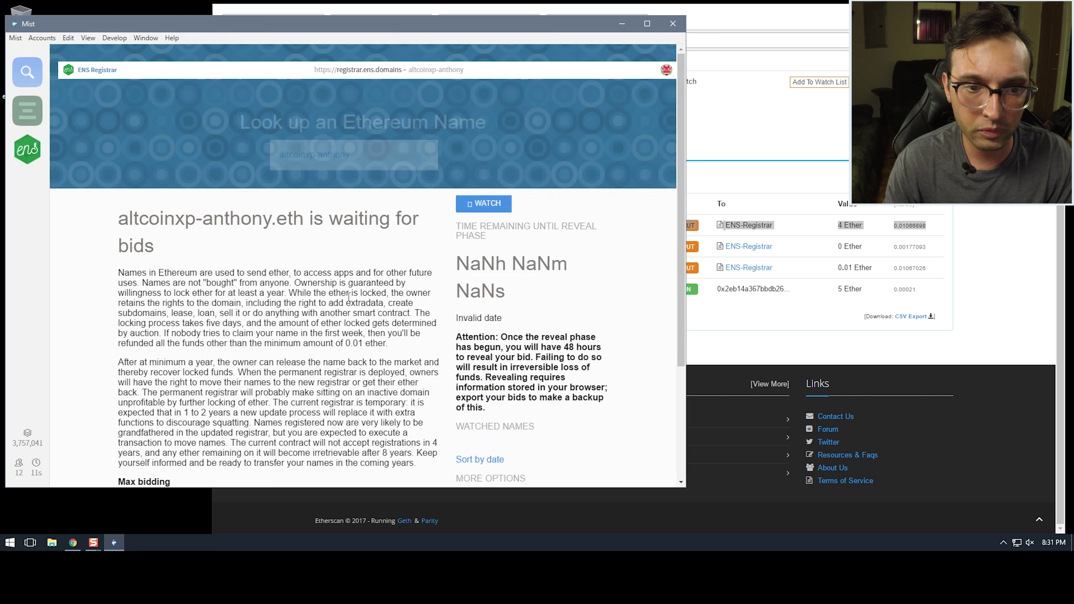
pyautogui.click(28, 111)
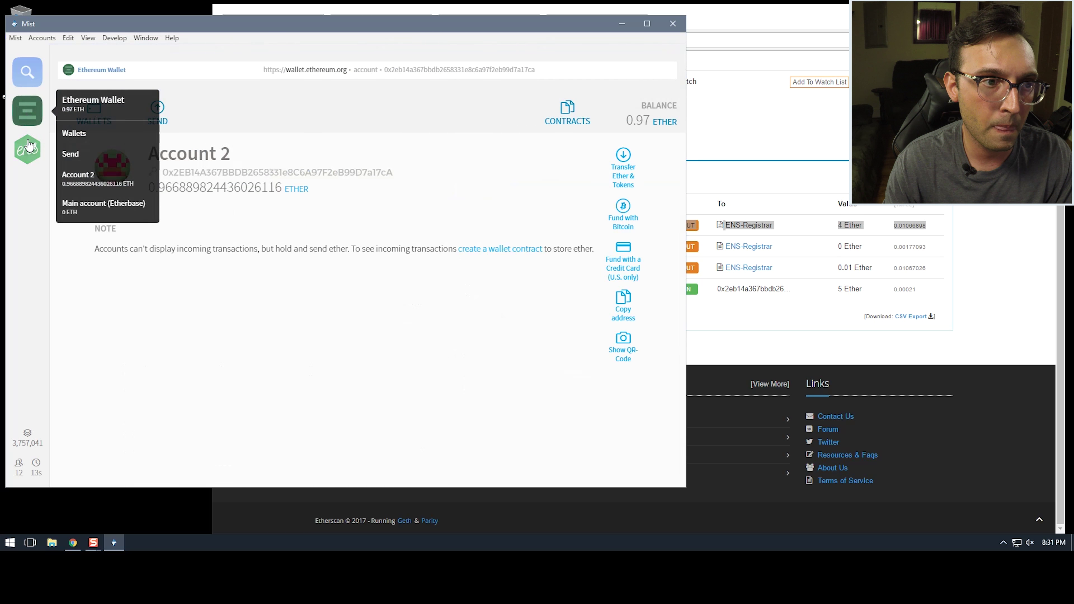
pyautogui.click(27, 149)
pyautogui.moveTo(368, 26); pyautogui.dragTo(462, 17)
pyautogui.scroll(-1, 626, 252)
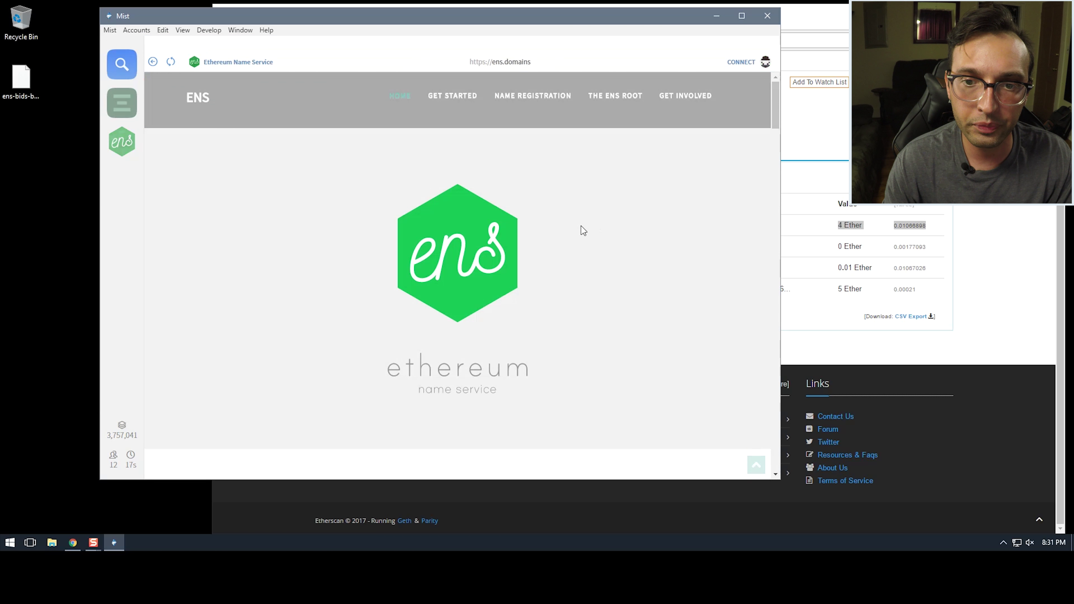
pyautogui.click(121, 142)
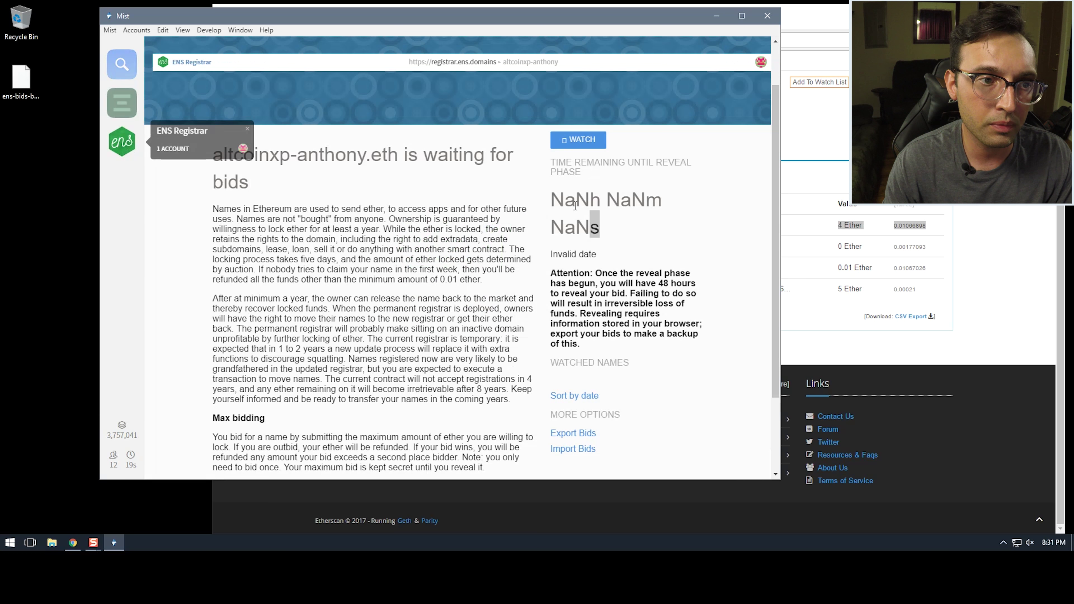
pyautogui.scroll(-3, 425, 297)
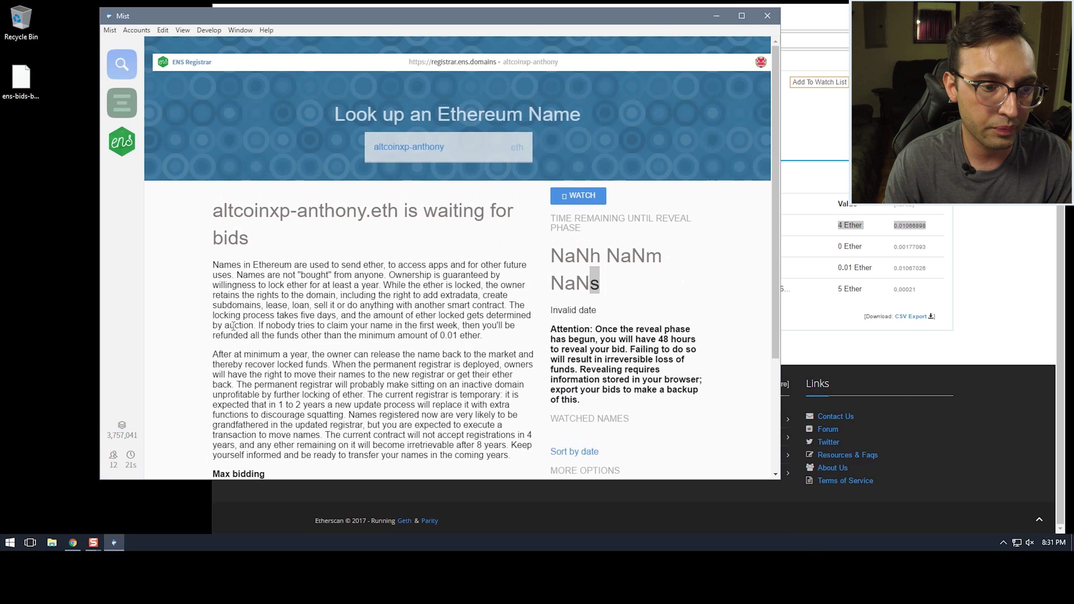
# Restart Mist and look up altcoinxp-anthony, showing 3 days until reveal
pyautogui.click(767, 16)
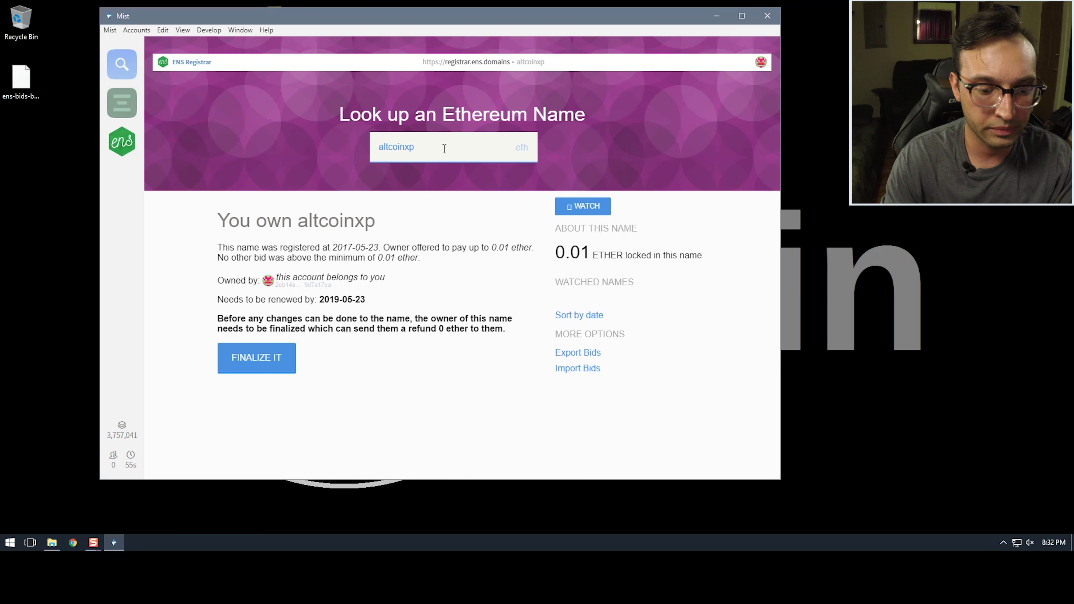
pyautogui.write('-anthony')
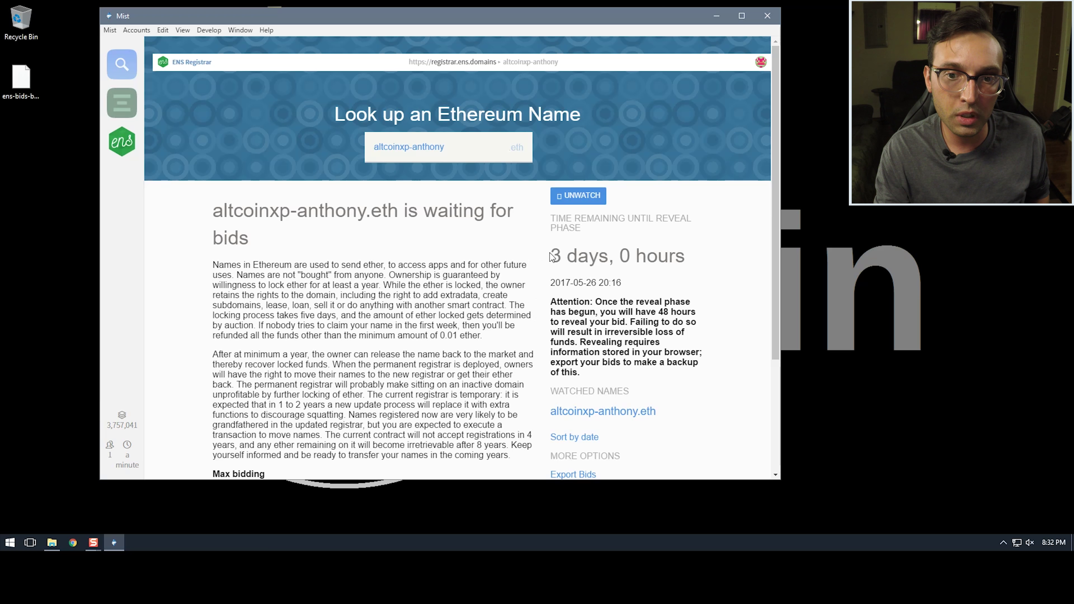
pyautogui.moveTo(551, 256); pyautogui.dragTo(606, 267)
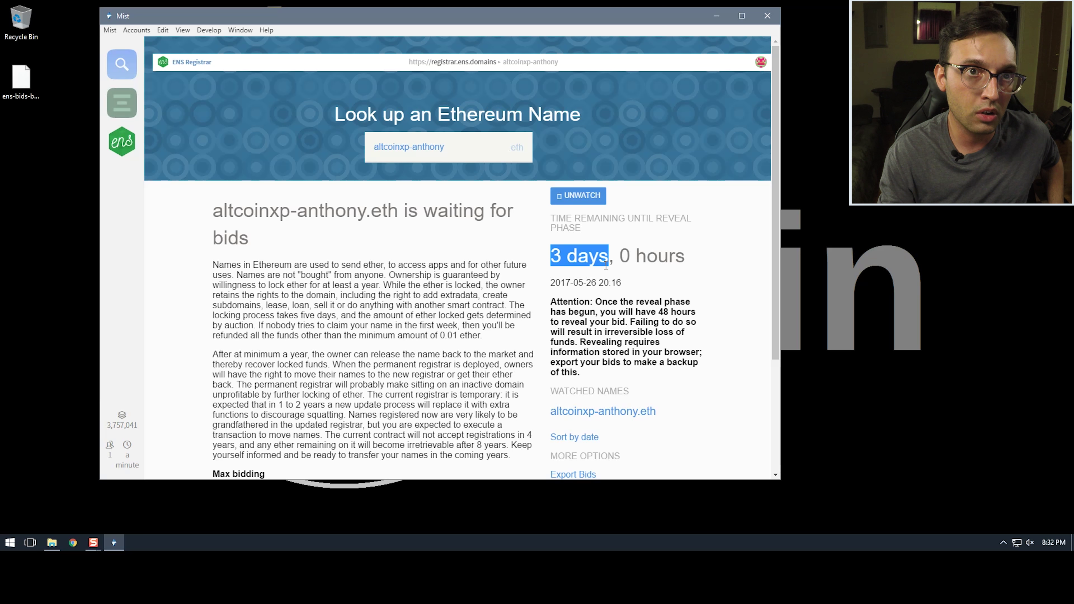
# Highlight altcoinxp-anthony.eth's bidding countdown and reveal date, then clear the selection while bidding closes
pyautogui.click(550, 265)
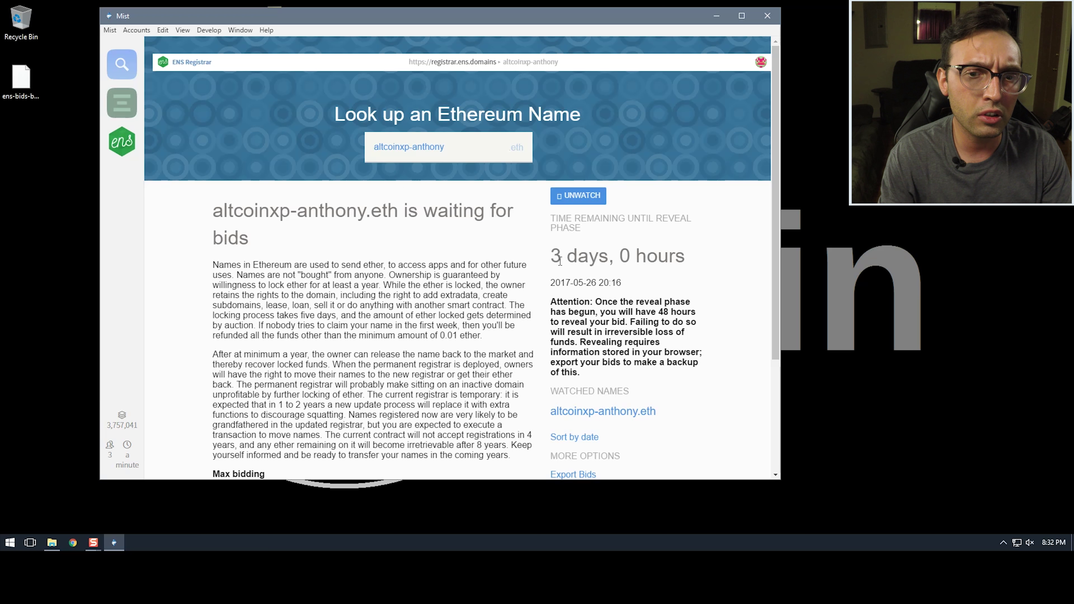
pyautogui.moveTo(553, 256); pyautogui.dragTo(605, 270)
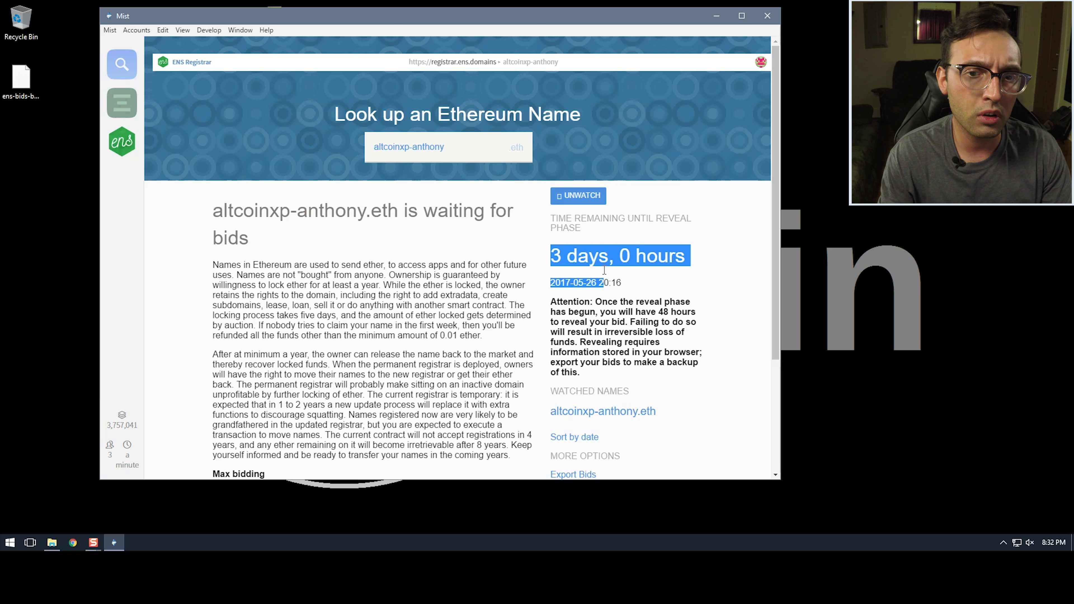
pyautogui.click(609, 257)
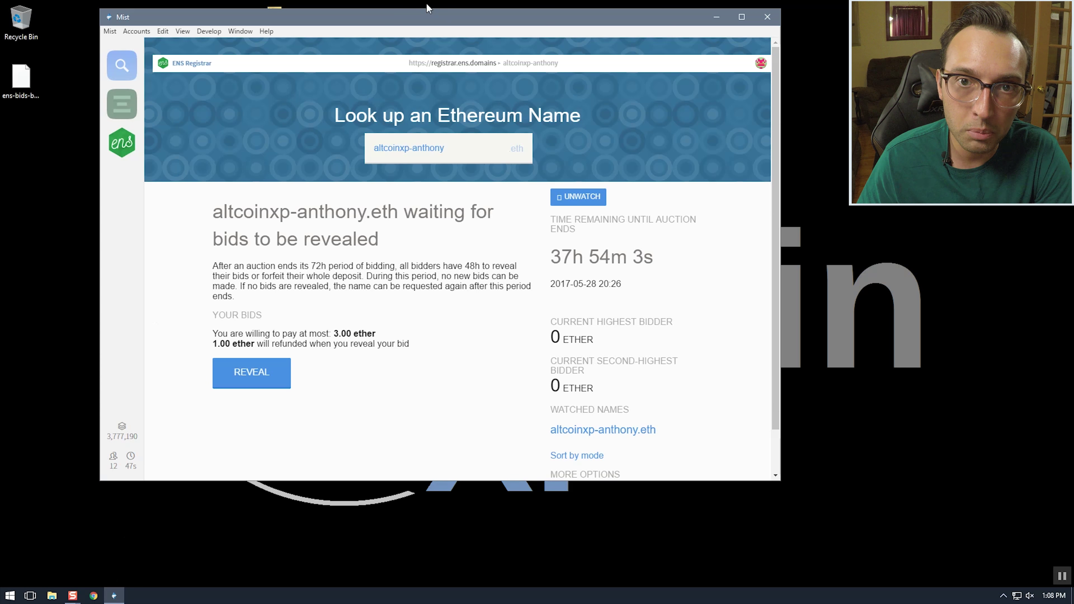
# Return to the ENS Registrar and reveal the 3.00 ether bid, confirming with the account password
pyautogui.moveTo(429, 21); pyautogui.dragTo(453, 42)
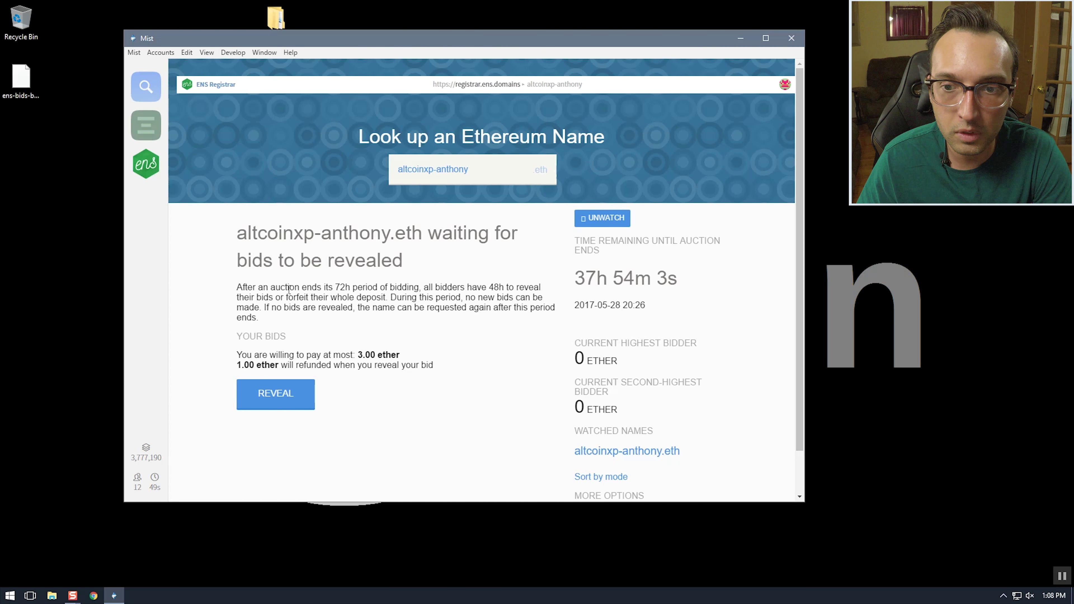
pyautogui.click(146, 126)
pyautogui.click(146, 164)
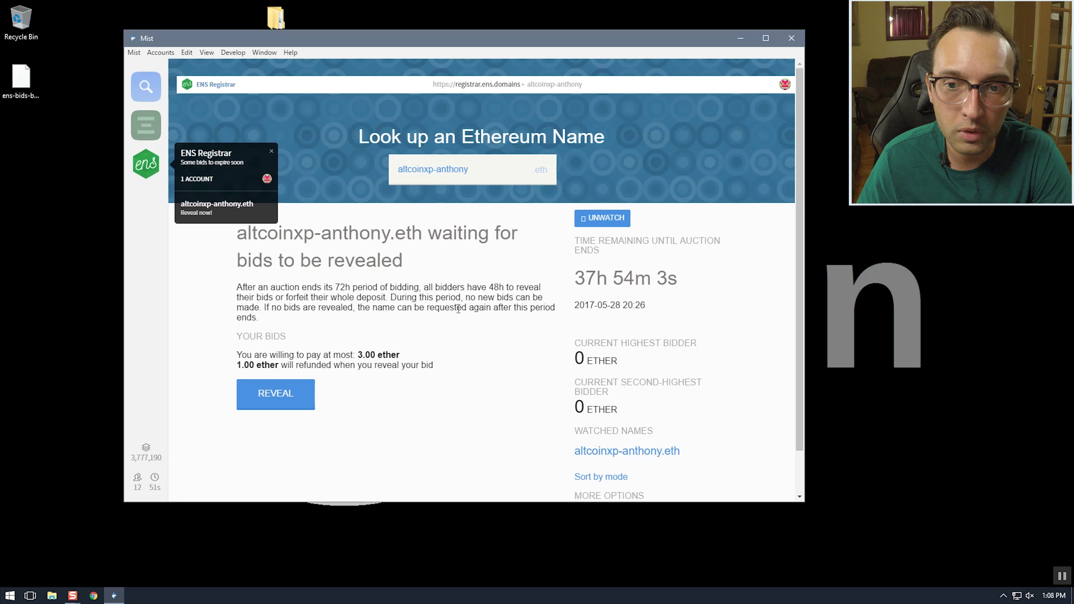
pyautogui.scroll(-1, 465, 288)
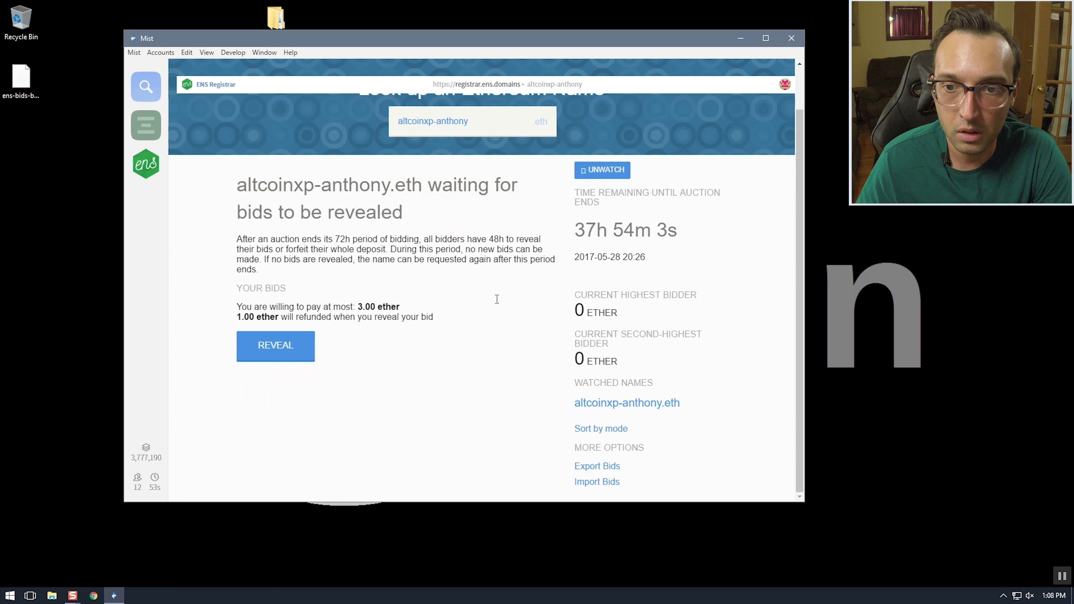
pyautogui.scroll(1, 497, 300)
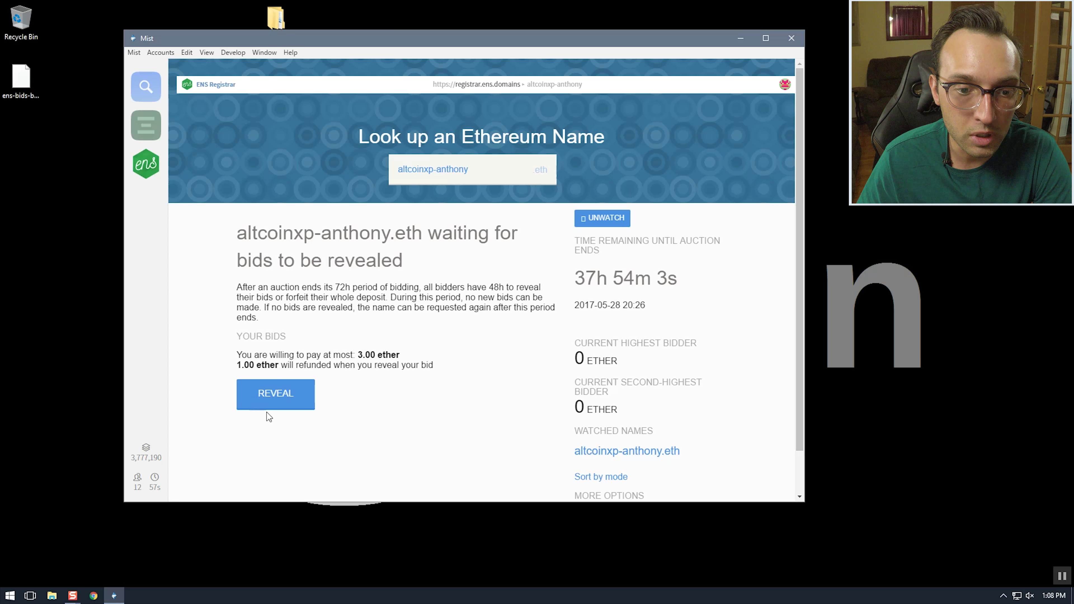
pyautogui.click(279, 400)
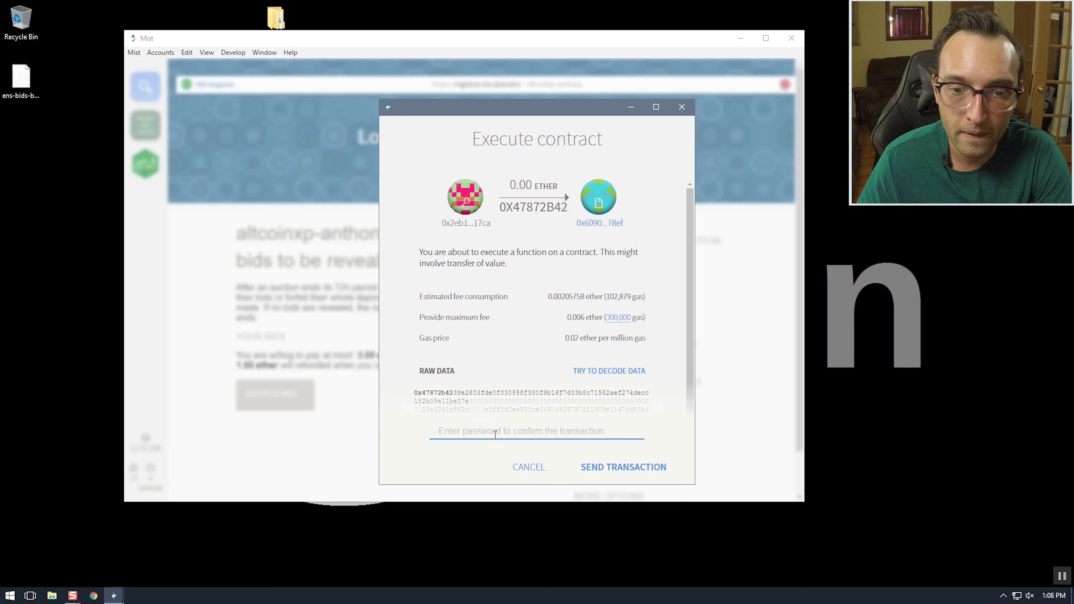
pyautogui.write('•••••••••')
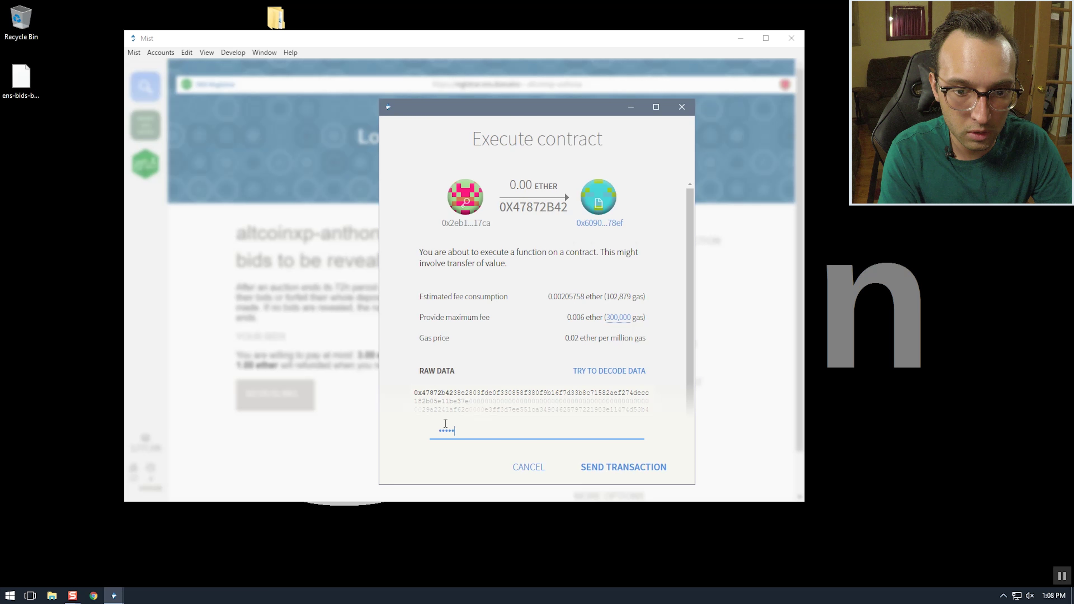
pyautogui.write('••')
pyautogui.press('Return')
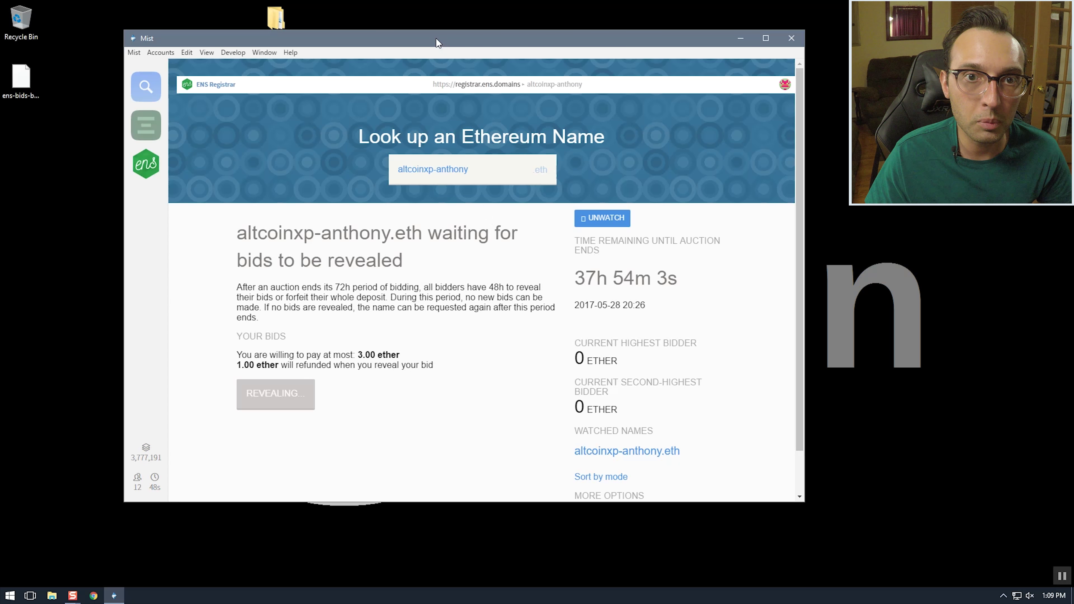
pyautogui.moveTo(435, 38); pyautogui.dragTo(476, 48)
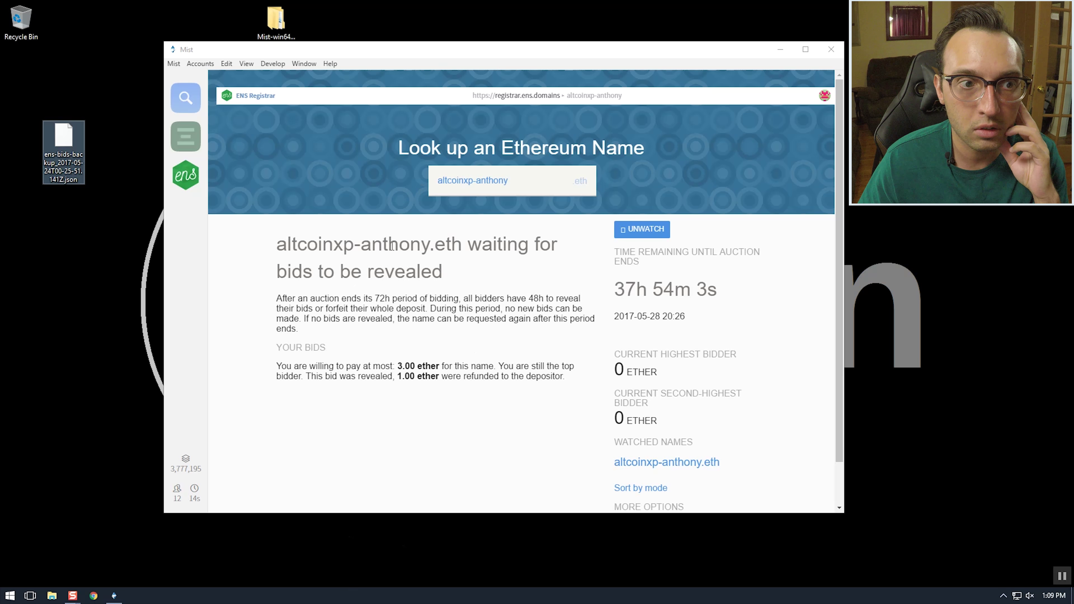
pyautogui.click(188, 174)
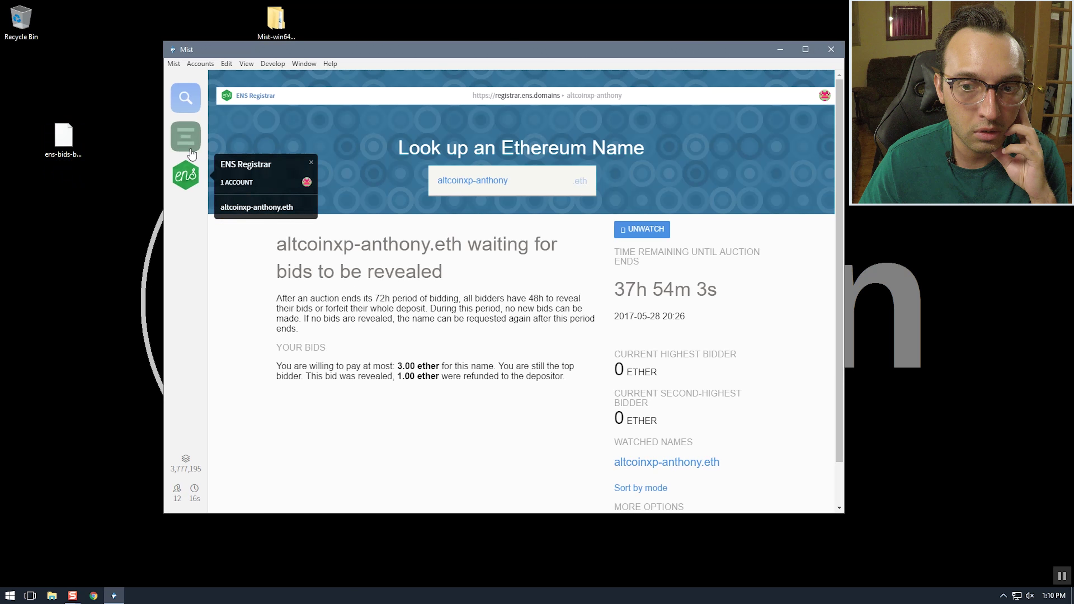
pyautogui.click(188, 142)
pyautogui.click(186, 174)
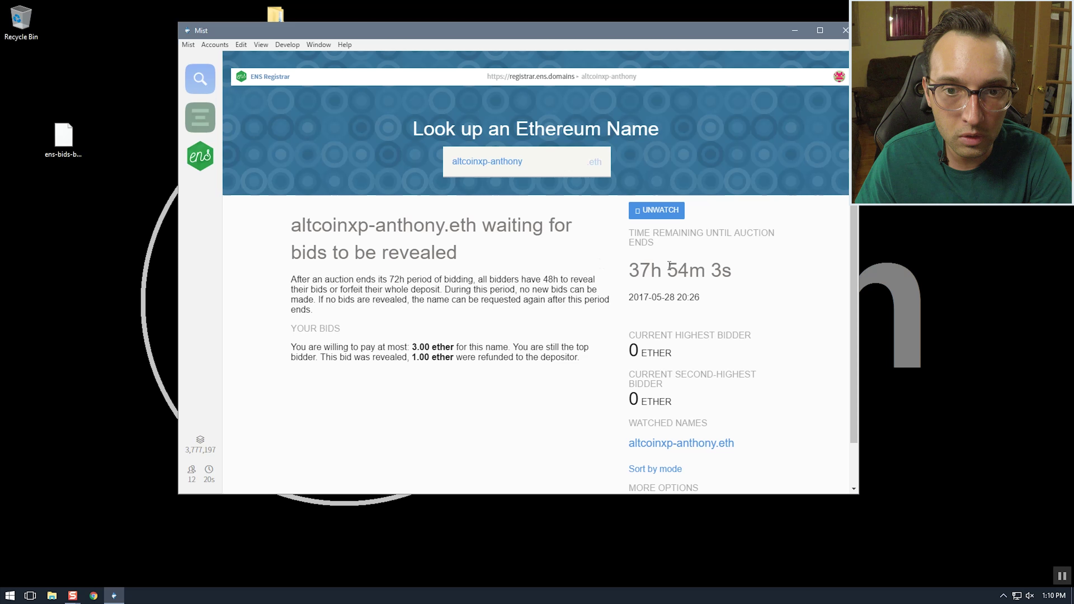
pyautogui.moveTo(678, 270); pyautogui.dragTo(644, 273)
pyautogui.click(584, 333)
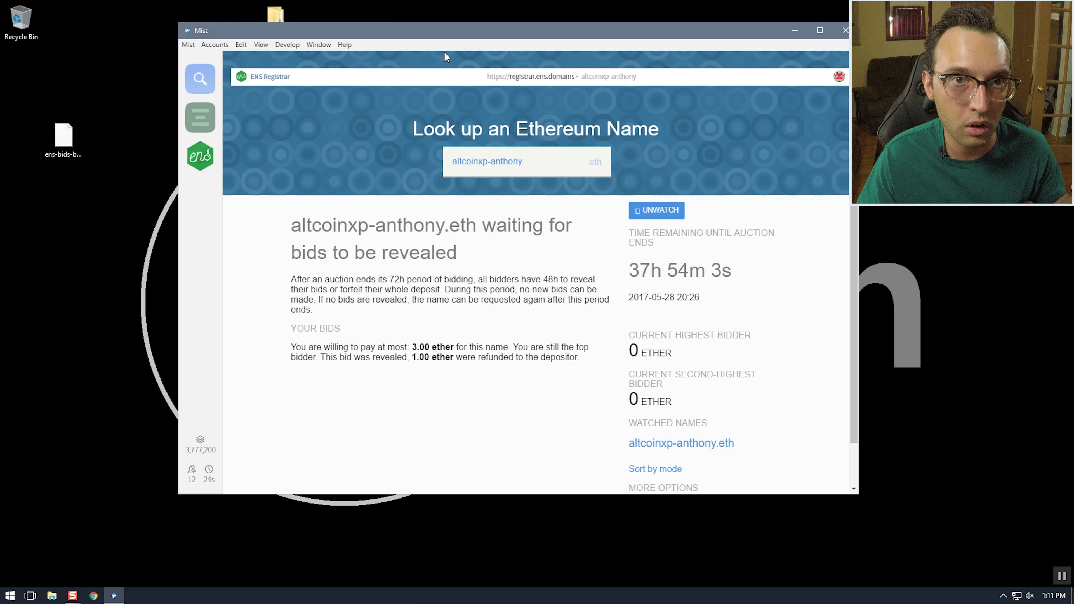
pyautogui.moveTo(116, 589)
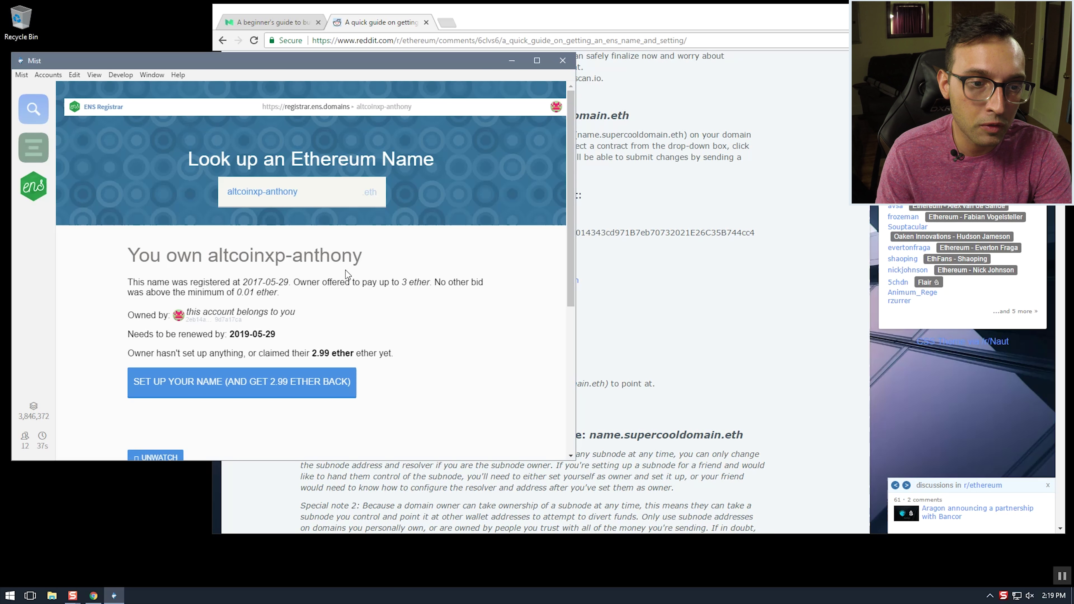
pyautogui.click(721, 17)
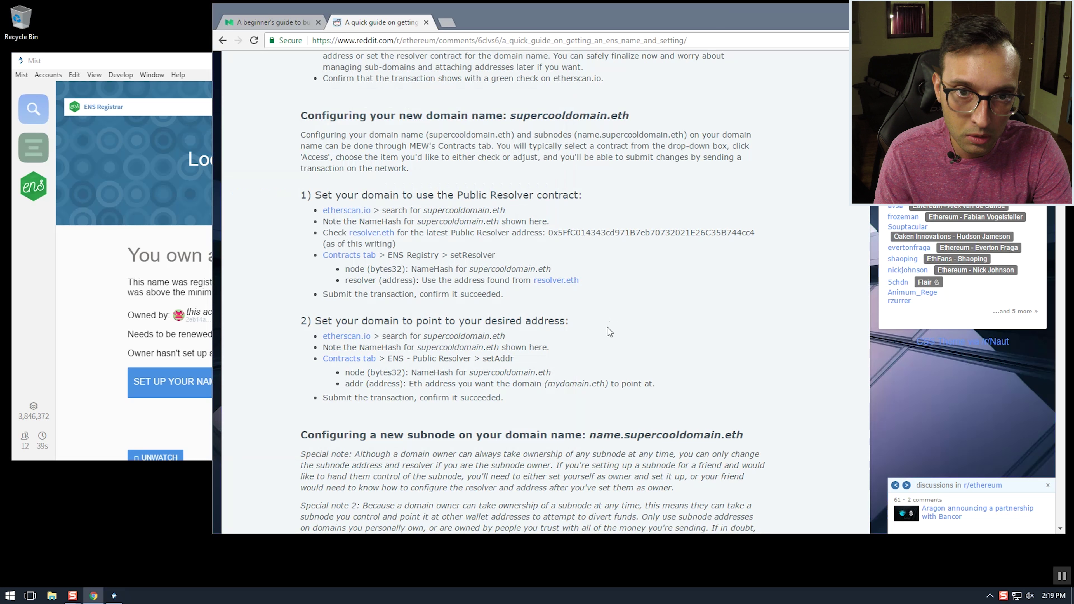
pyautogui.scroll(15, 606, 334)
pyautogui.scroll(8, 605, 357)
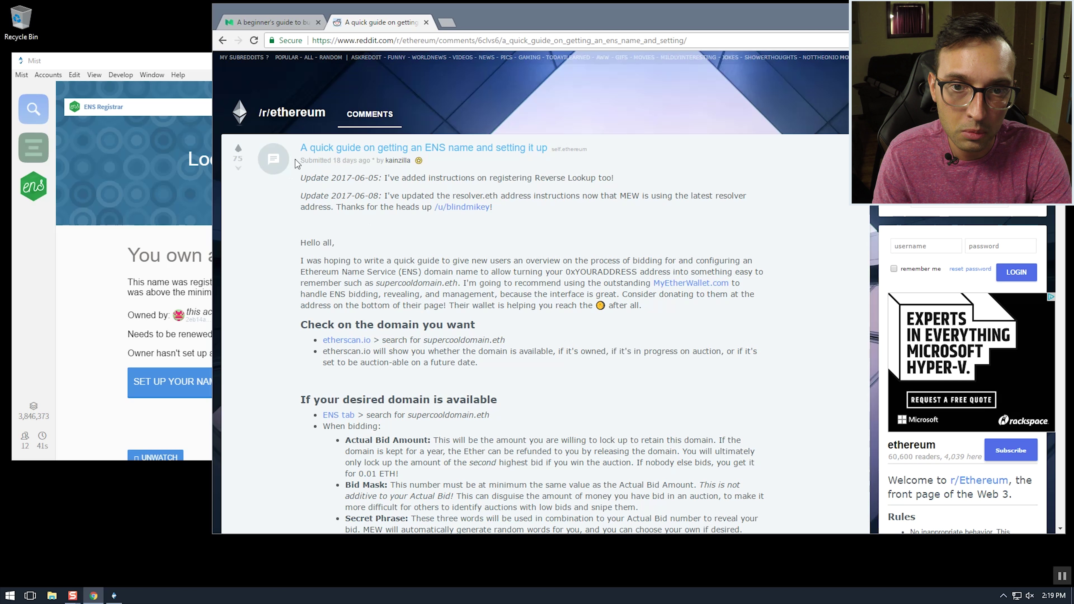
pyautogui.moveTo(550, 149); pyautogui.dragTo(307, 148)
pyautogui.click(291, 232)
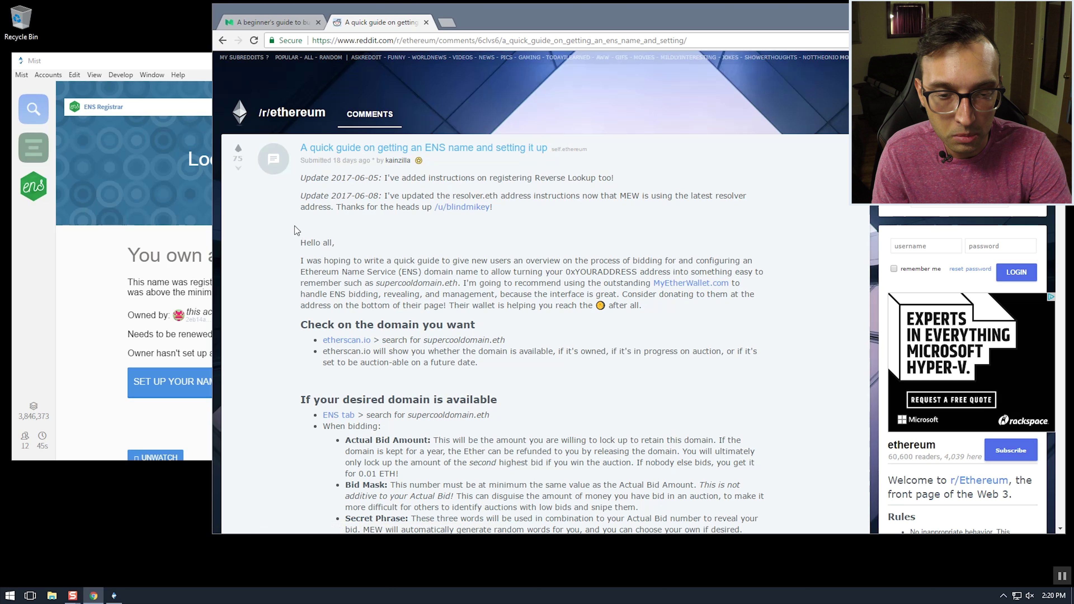
pyautogui.scroll(-5, 295, 226)
pyautogui.scroll(-6, 295, 226)
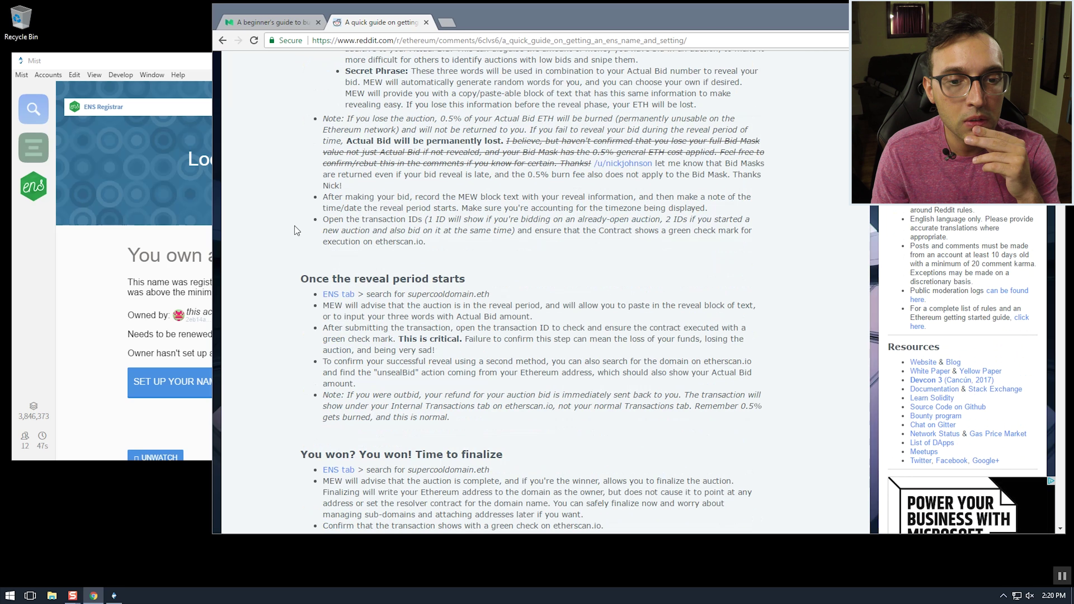
pyautogui.scroll(-1, 295, 225)
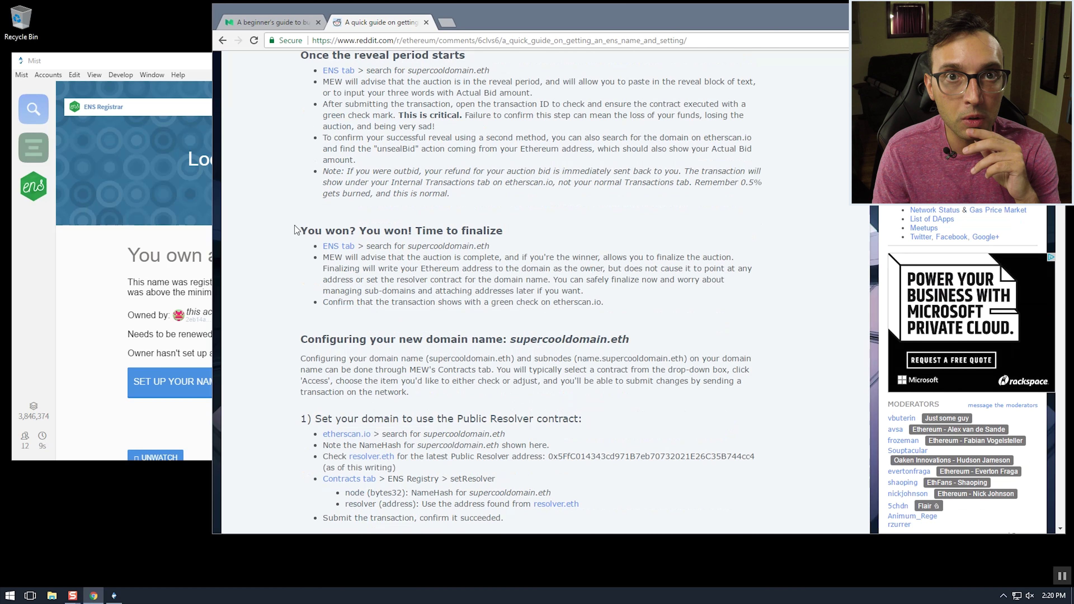
pyautogui.click(175, 65)
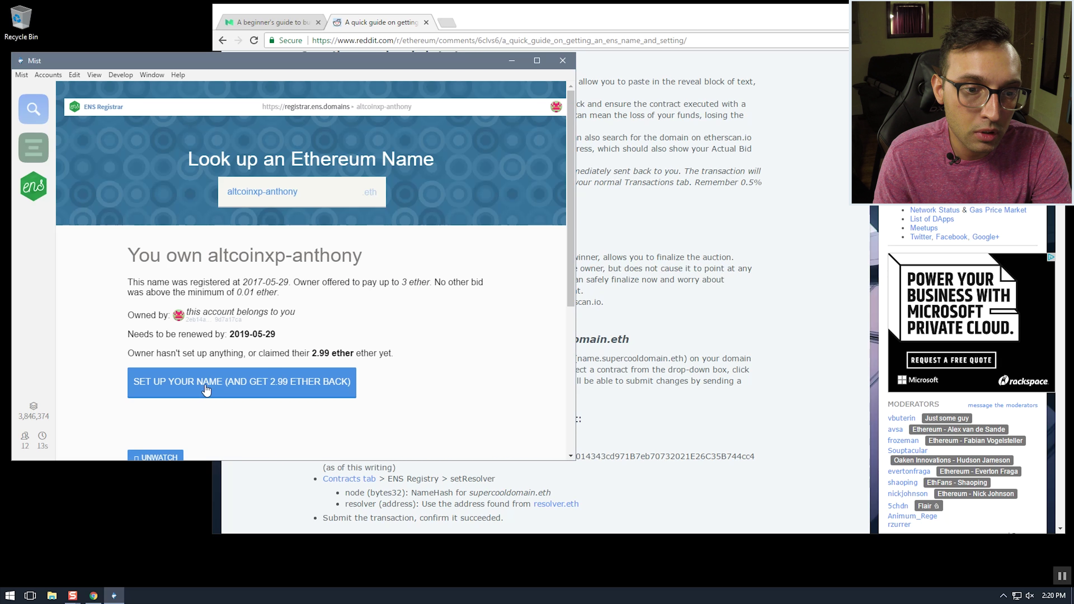
# Set up altcoinxp-anthony to reclaim 2.99 ether, re-entering the account password to send it
pyautogui.click(253, 384)
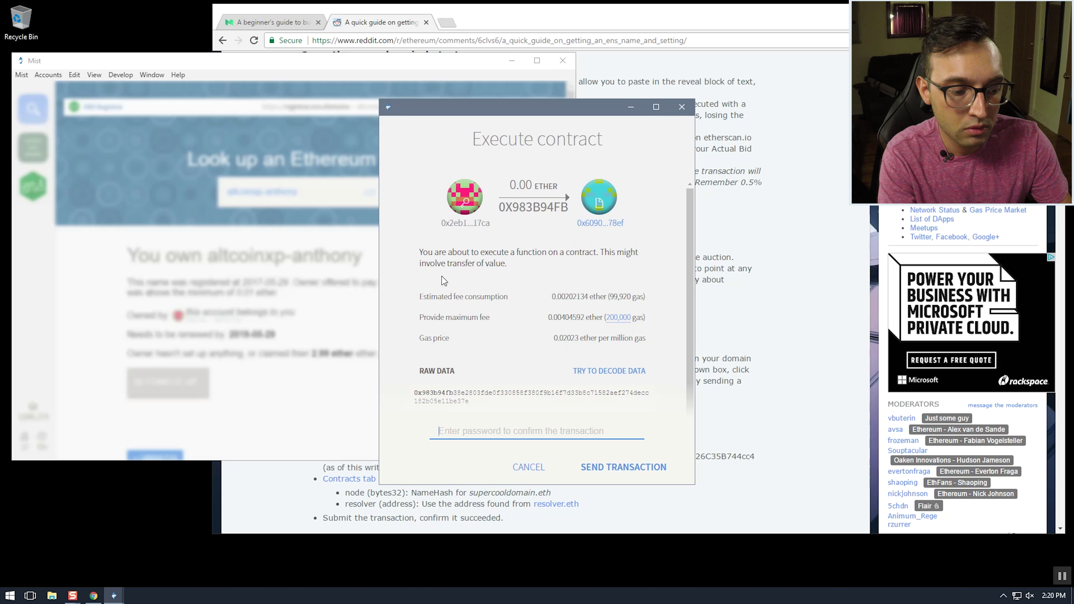
pyautogui.write('****')
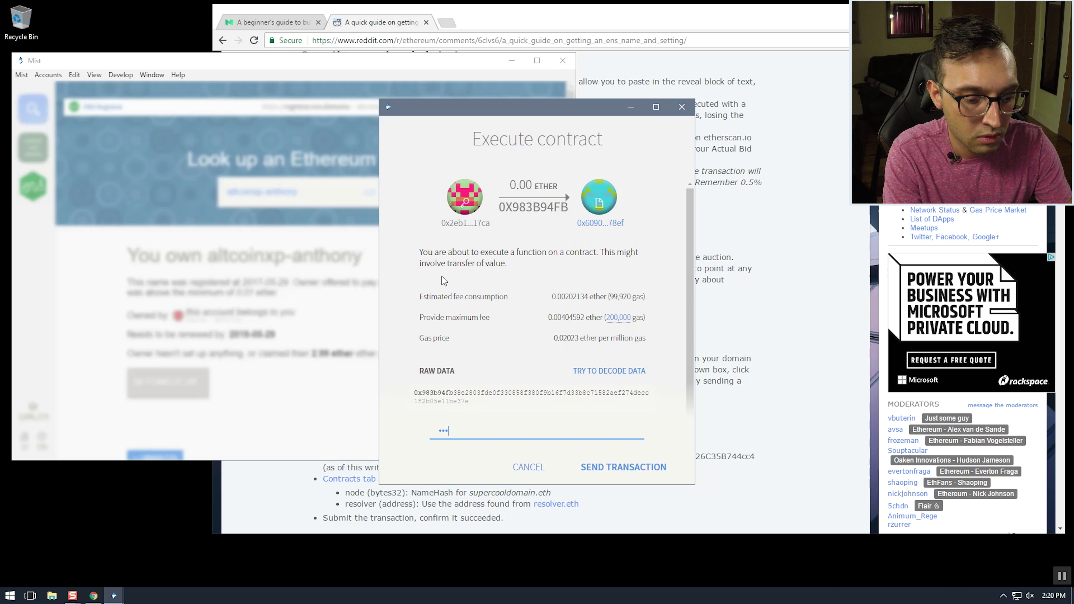
pyautogui.press('BackSpace')
pyautogui.press('BackSpace')
pyautogui.press('BackSpace')
pyautogui.press('BackSpace')
pyautogui.write('*******')
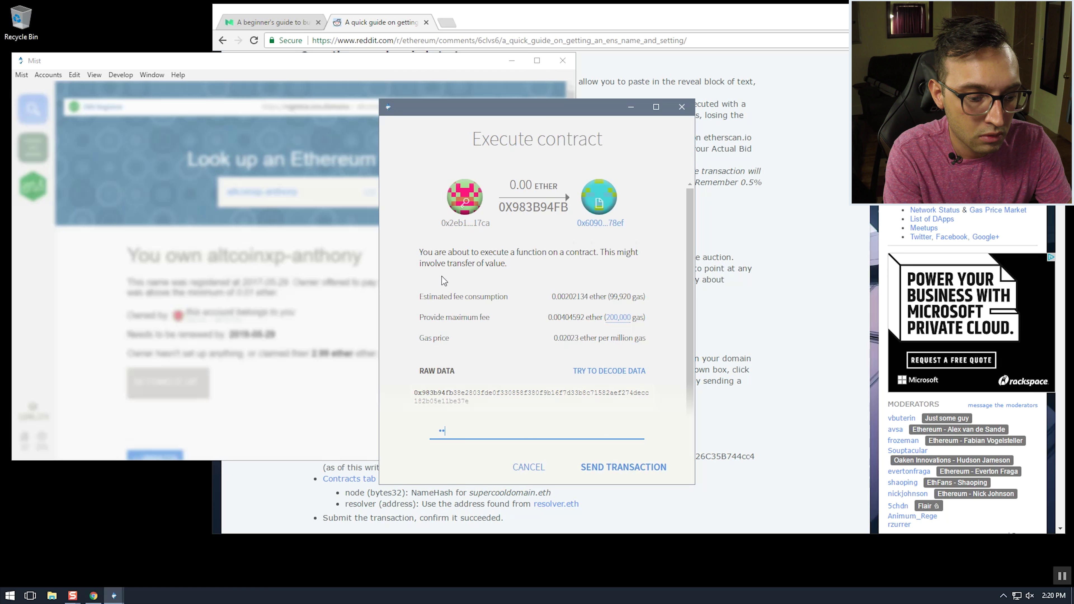
pyautogui.write('****')
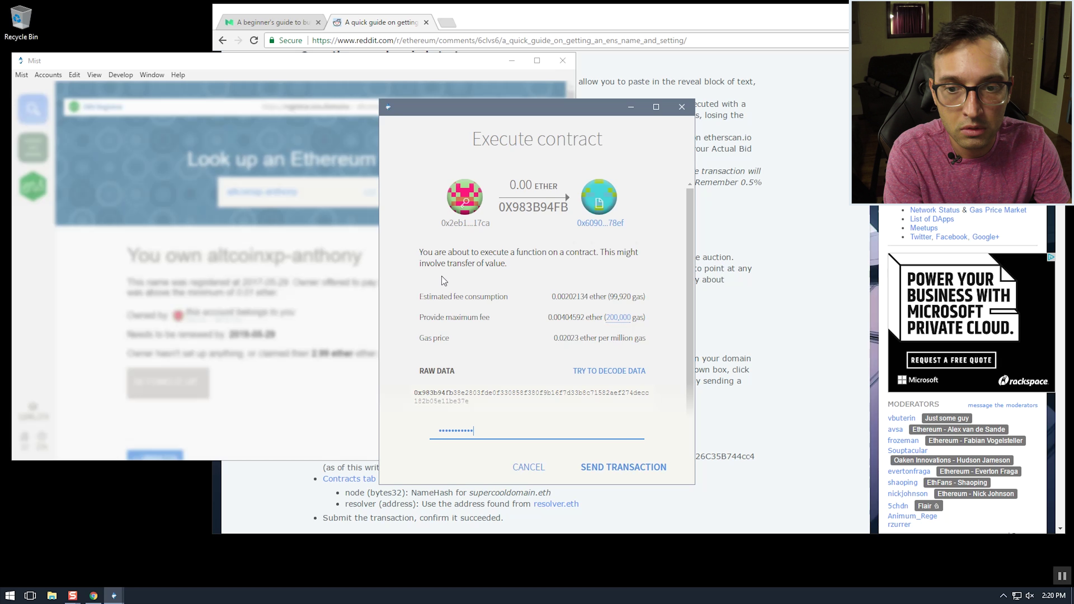
pyautogui.press('Return')
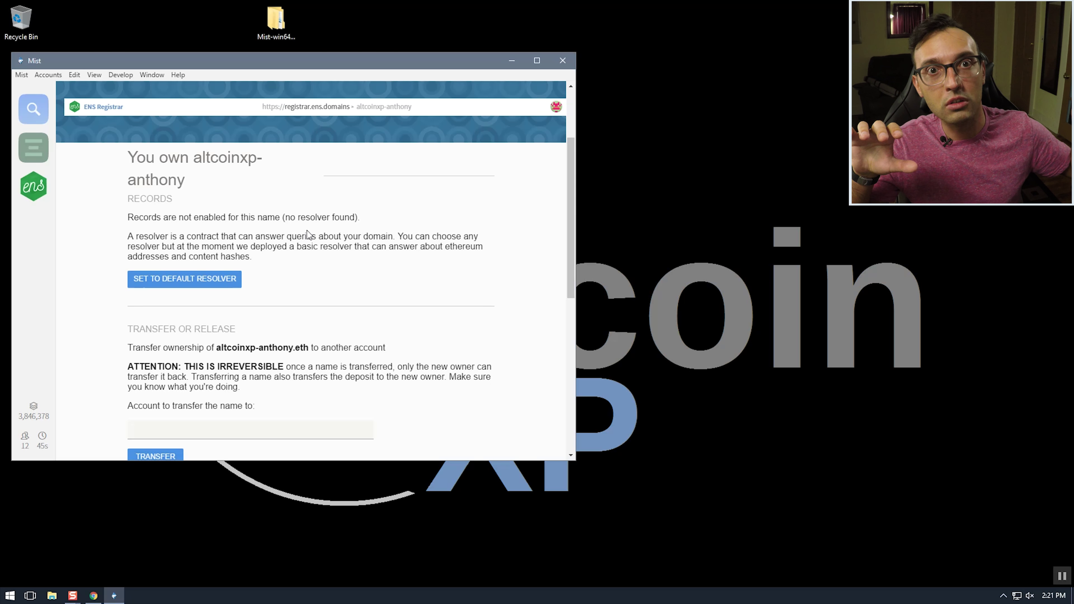
pyautogui.scroll(-2, 307, 231)
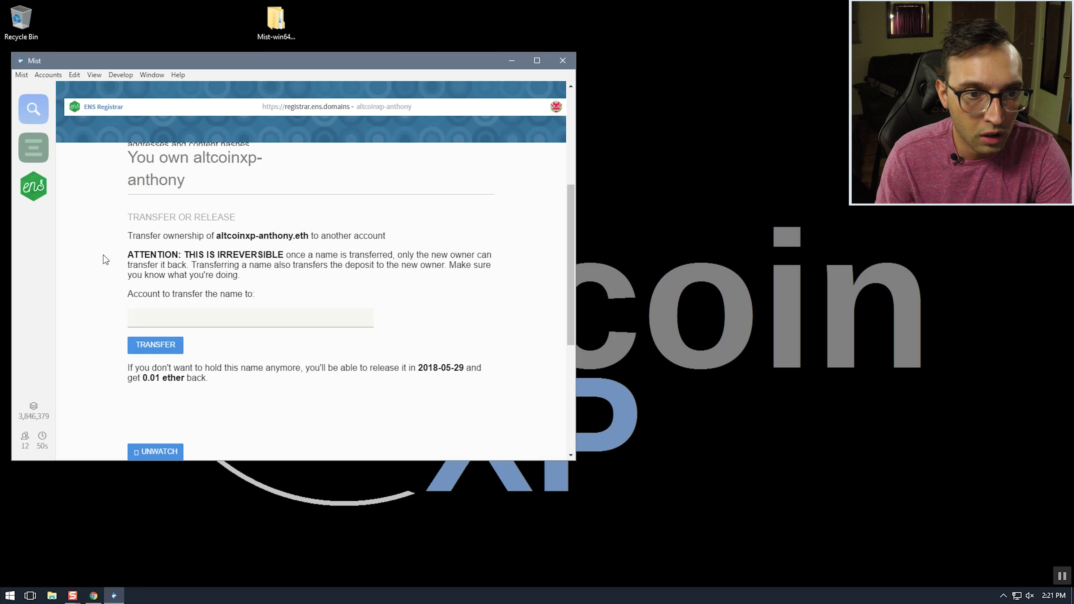
pyautogui.moveTo(128, 216); pyautogui.dragTo(225, 256)
pyautogui.click(273, 372)
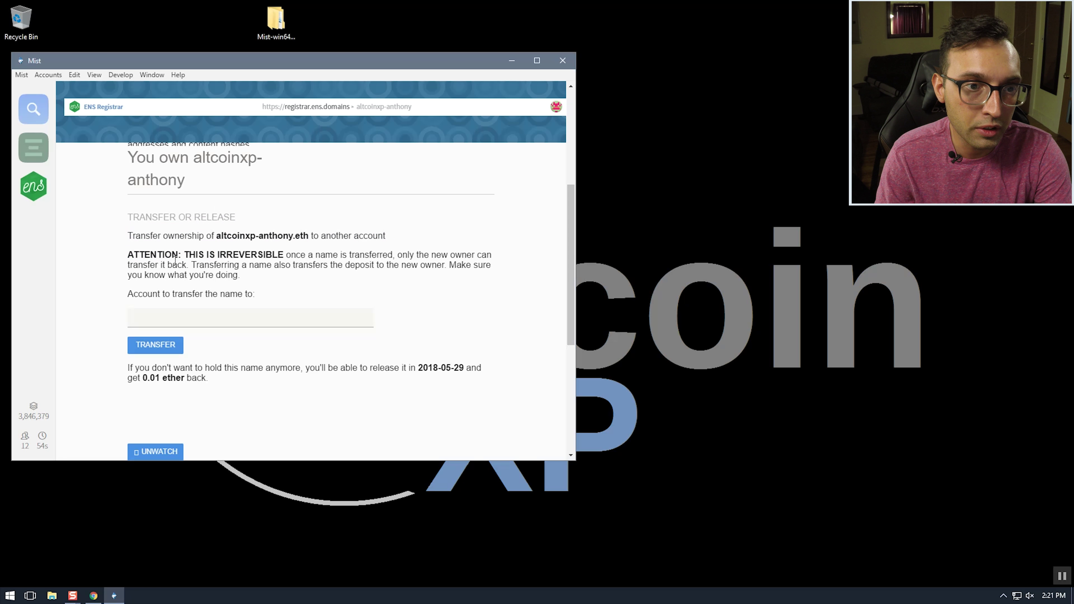
pyautogui.moveTo(251, 276); pyautogui.dragTo(159, 250)
pyautogui.click(163, 236)
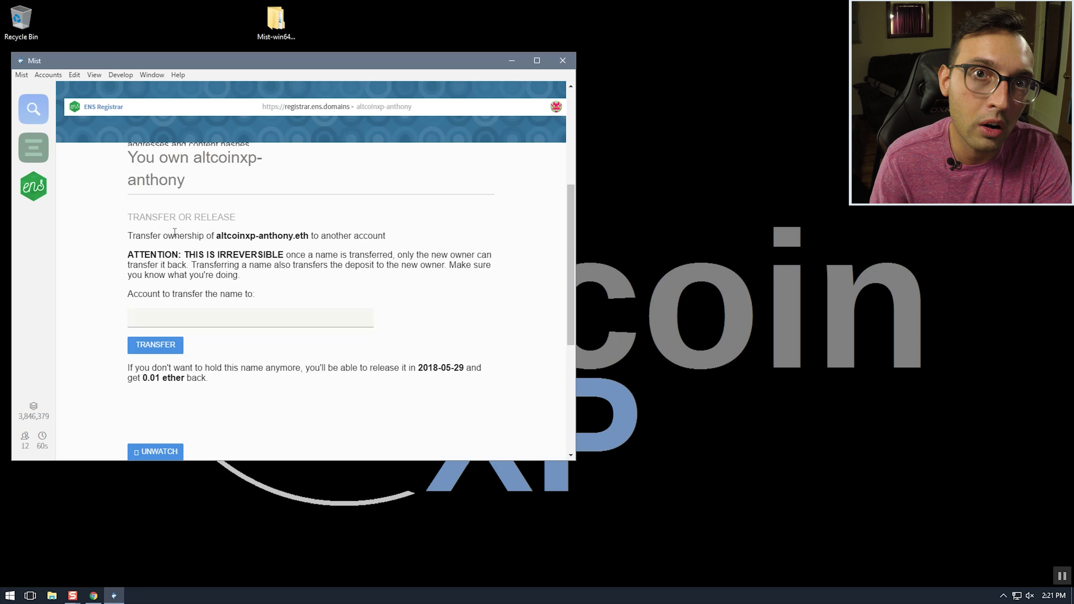
pyautogui.scroll(-4, 190, 231)
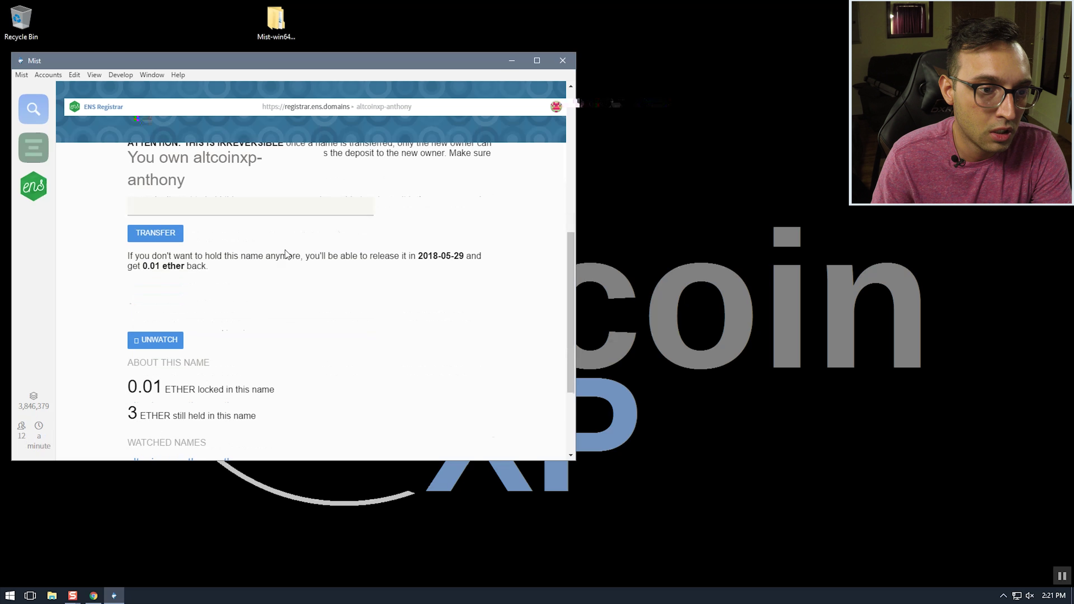
pyautogui.scroll(-1, 300, 267)
pyautogui.scroll(1, 290, 268)
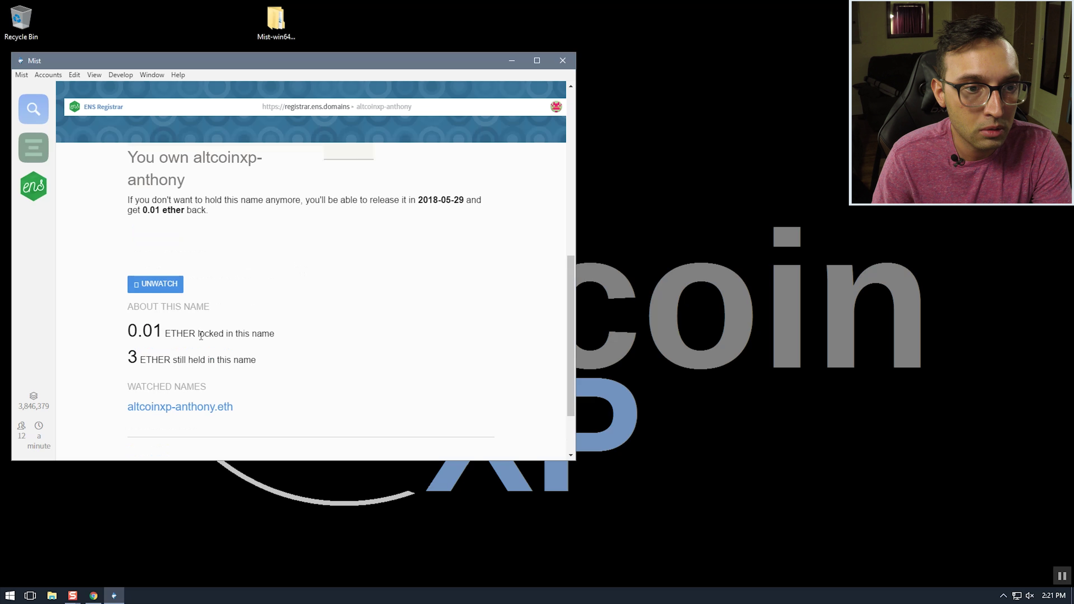
pyautogui.click(34, 189)
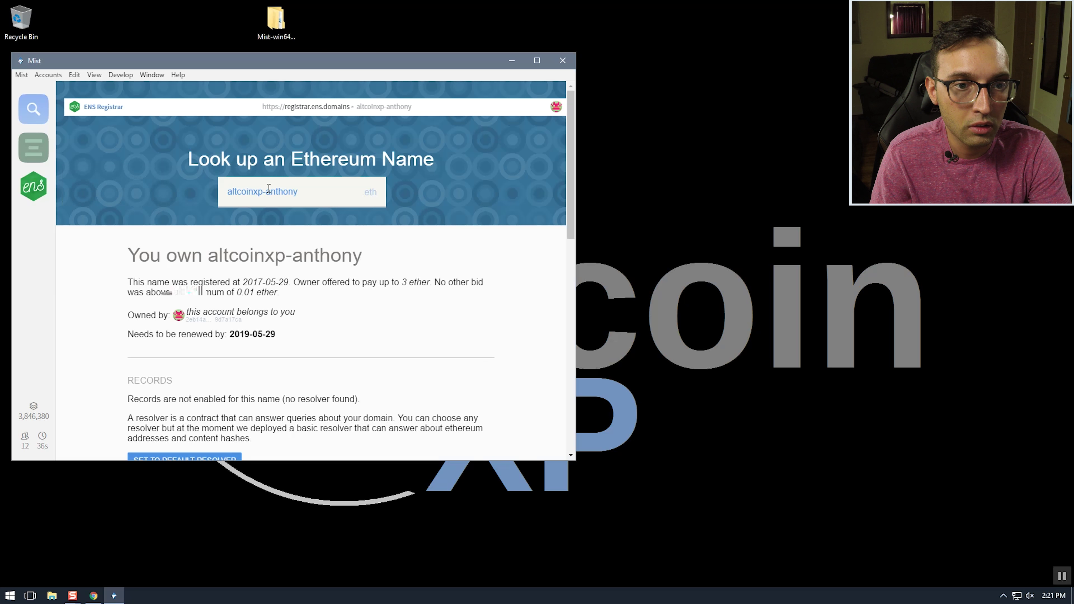
# Shorten the searched name from altcoinxp-anthony to altcoinxp and review its ownership details
pyautogui.moveTo(264, 192); pyautogui.dragTo(389, 191)
pyautogui.press('BackSpace')
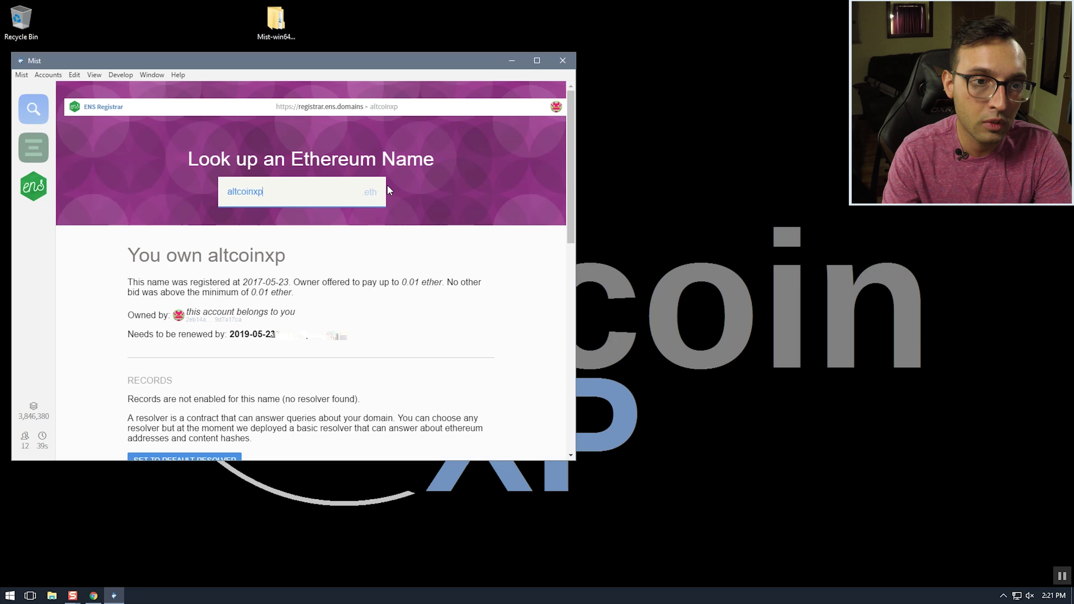
pyautogui.scroll(-1, 364, 195)
pyautogui.scroll(1, 351, 199)
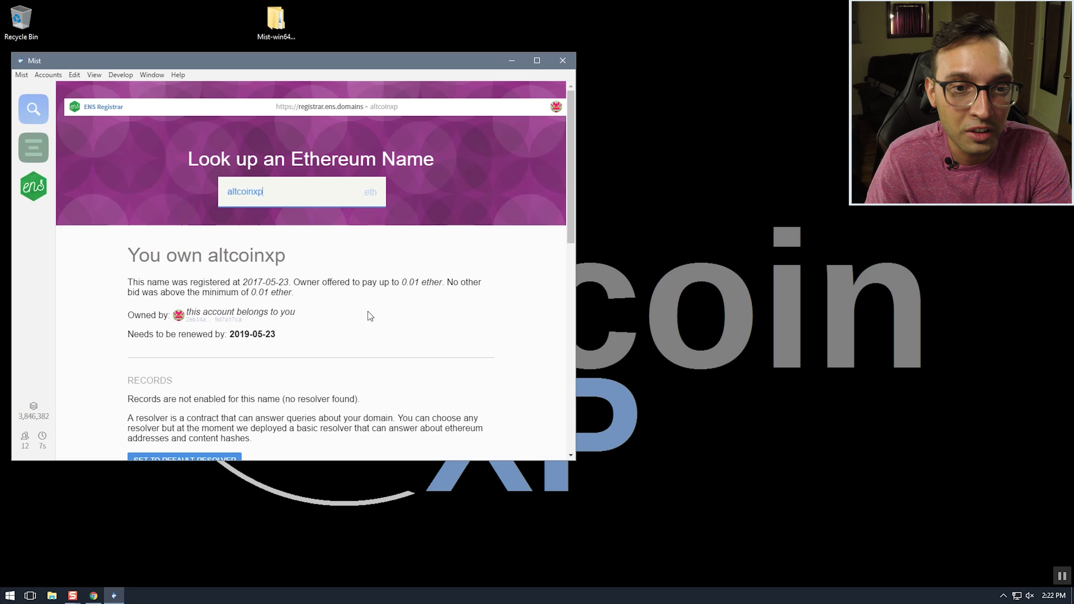
pyautogui.click(354, 306)
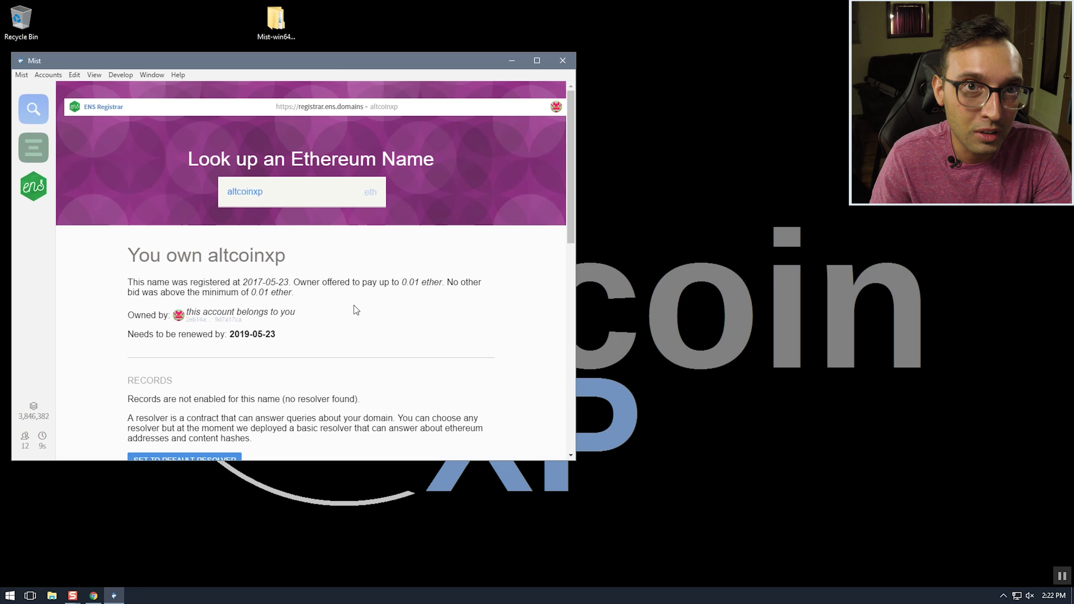
pyautogui.scroll(-4, 354, 306)
pyautogui.scroll(1, 265, 281)
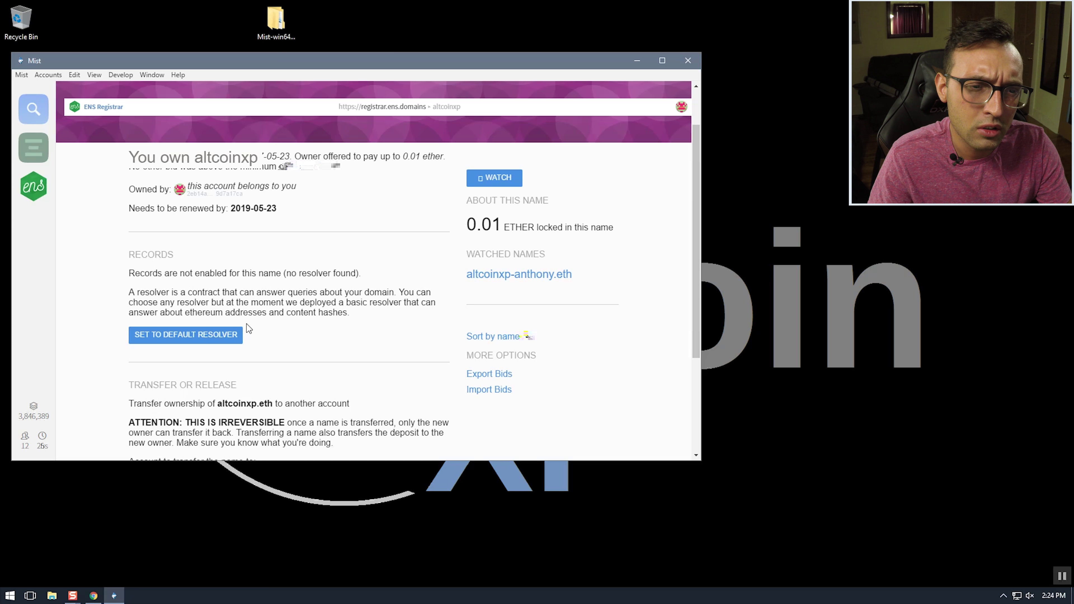
# Assign altcoinxp the default resolver, sending the transaction with the account password
pyautogui.click(178, 336)
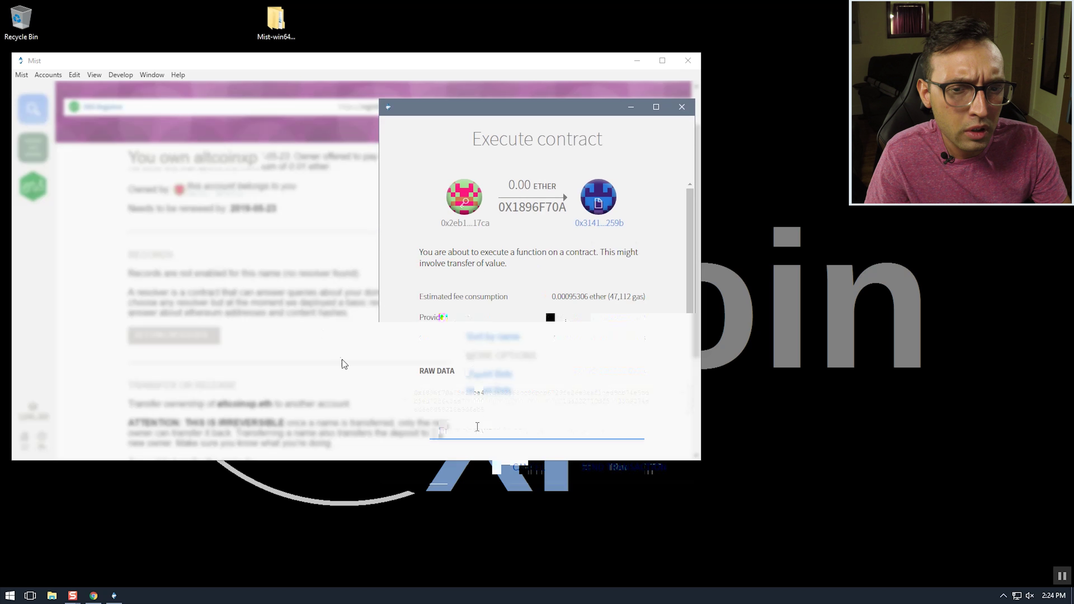
pyautogui.write('••')
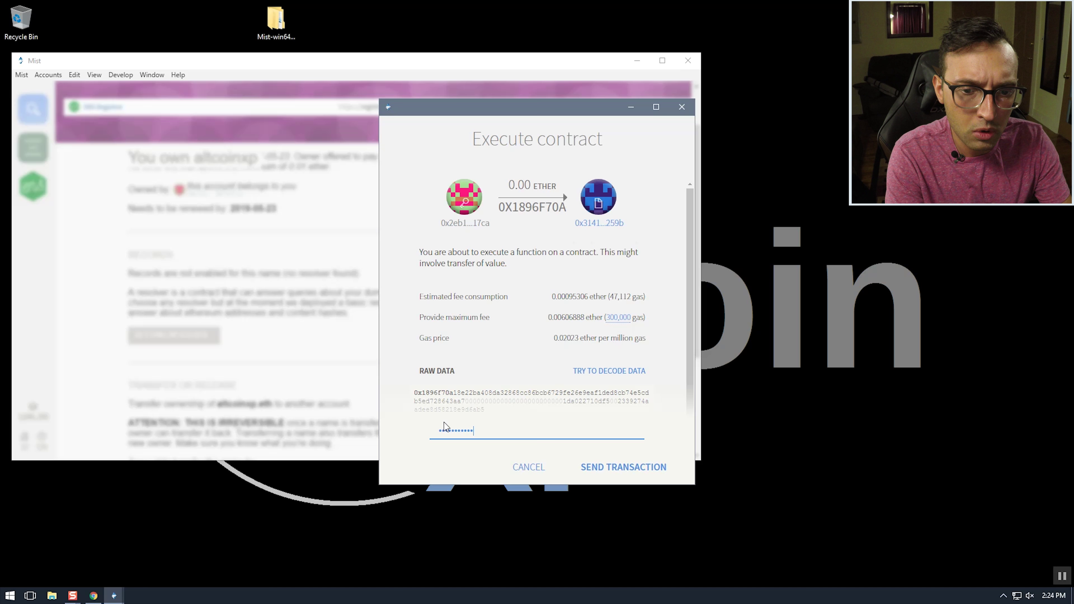
pyautogui.press('Return')
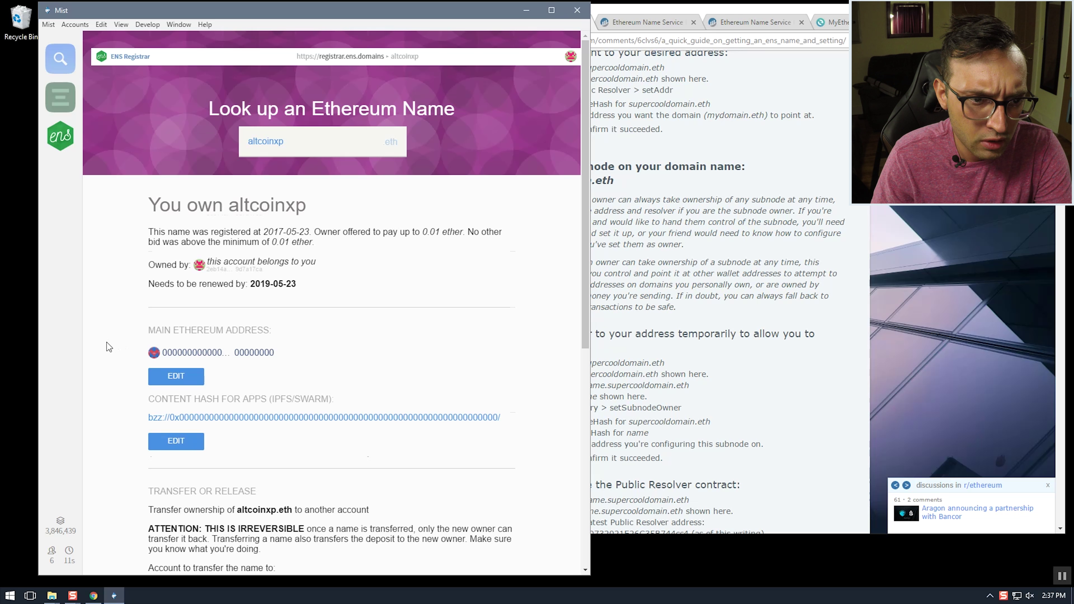
# Review altcoinxp's new main address and content hash records, then switch to Etherscan's altcoinxp.eth lookup
pyautogui.scroll(-3, 107, 348)
pyautogui.scroll(3, 106, 348)
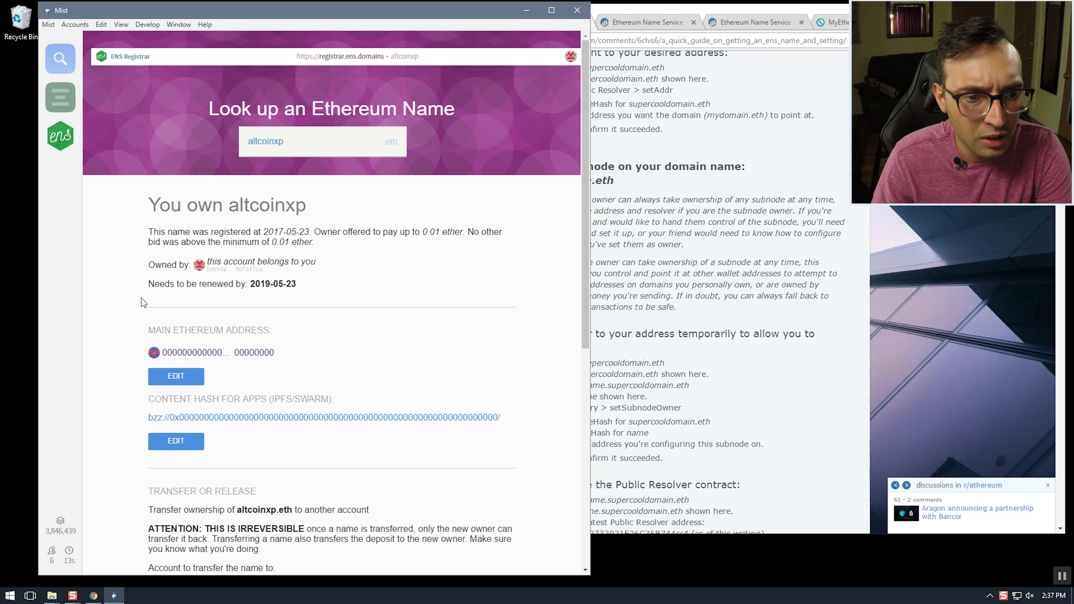
pyautogui.scroll(-2, 296, 419)
pyautogui.moveTo(264, 398); pyautogui.dragTo(147, 275)
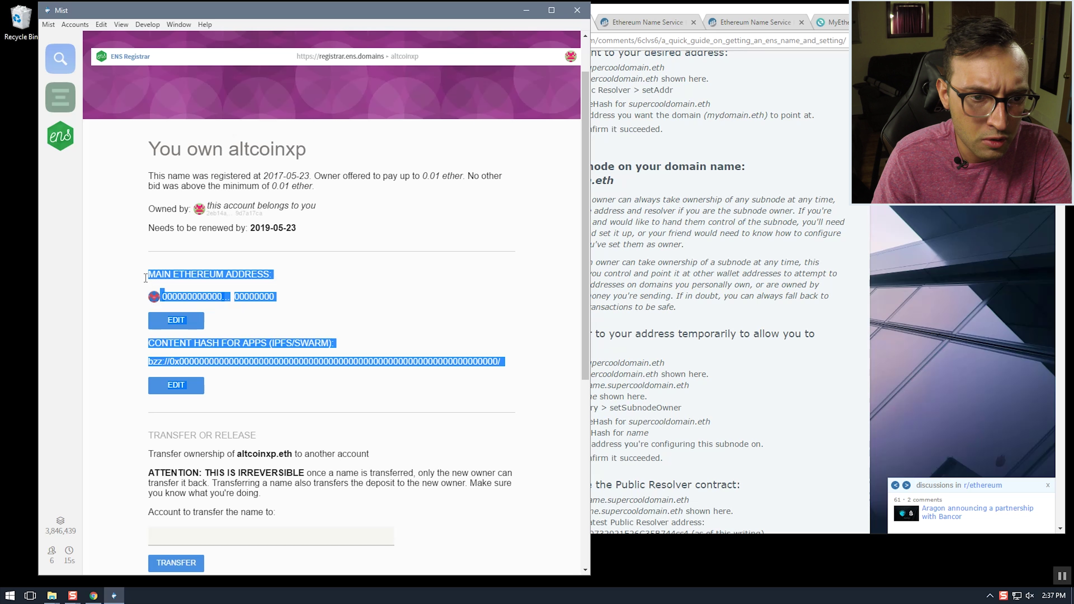
pyautogui.click(147, 275)
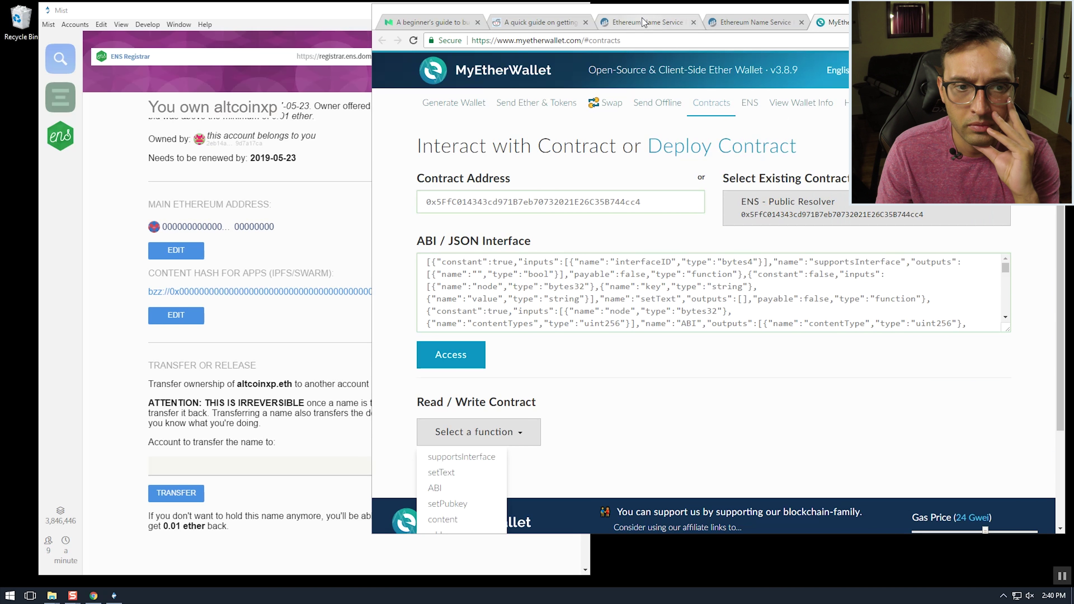
pyautogui.click(643, 22)
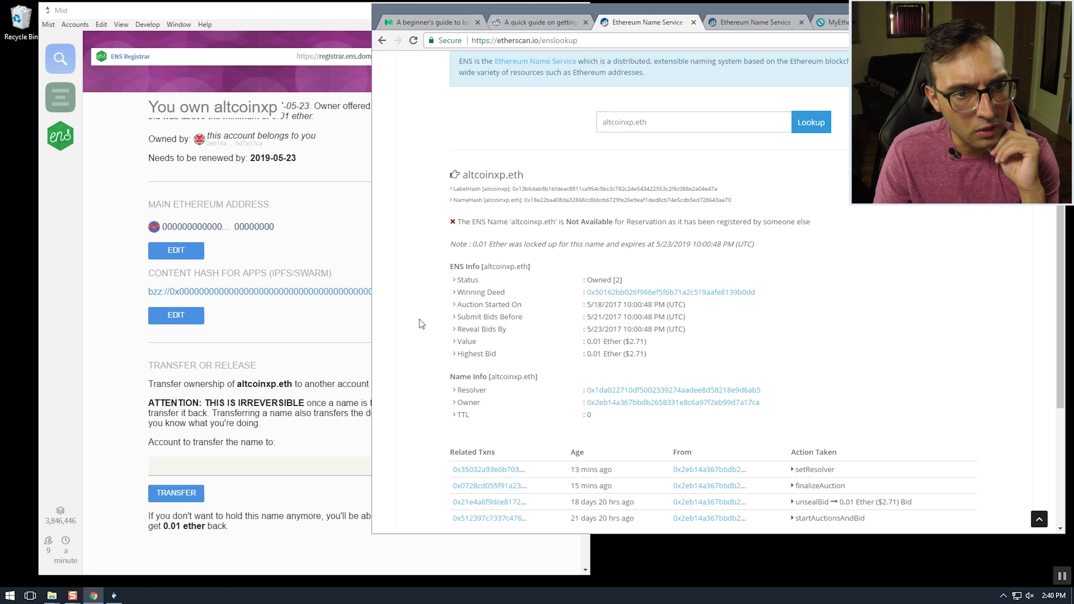
pyautogui.click(128, 242)
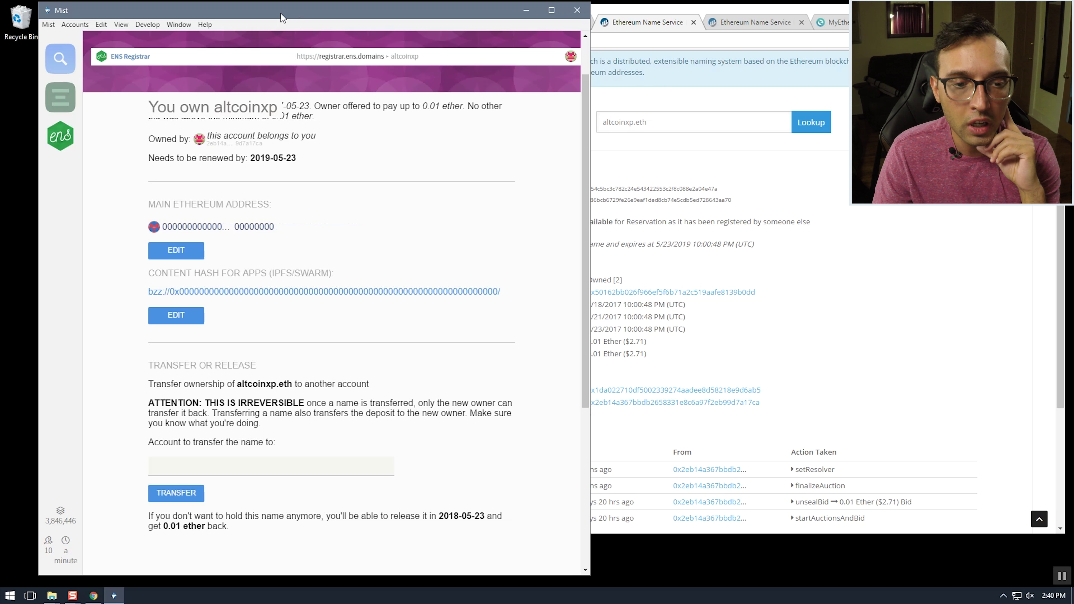
pyautogui.scroll(3, 287, 331)
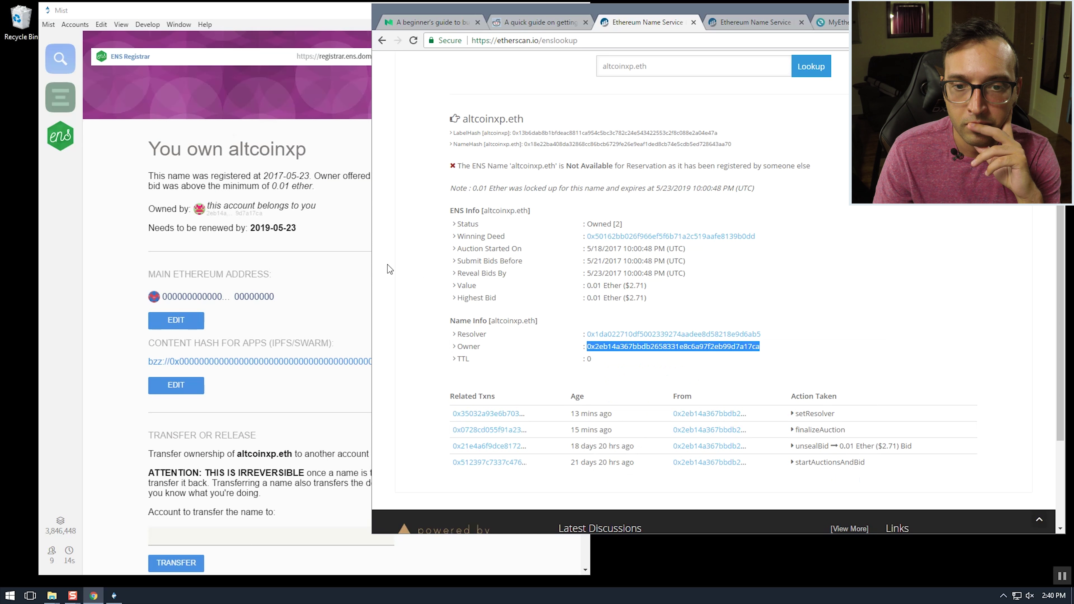
pyautogui.click(410, 269)
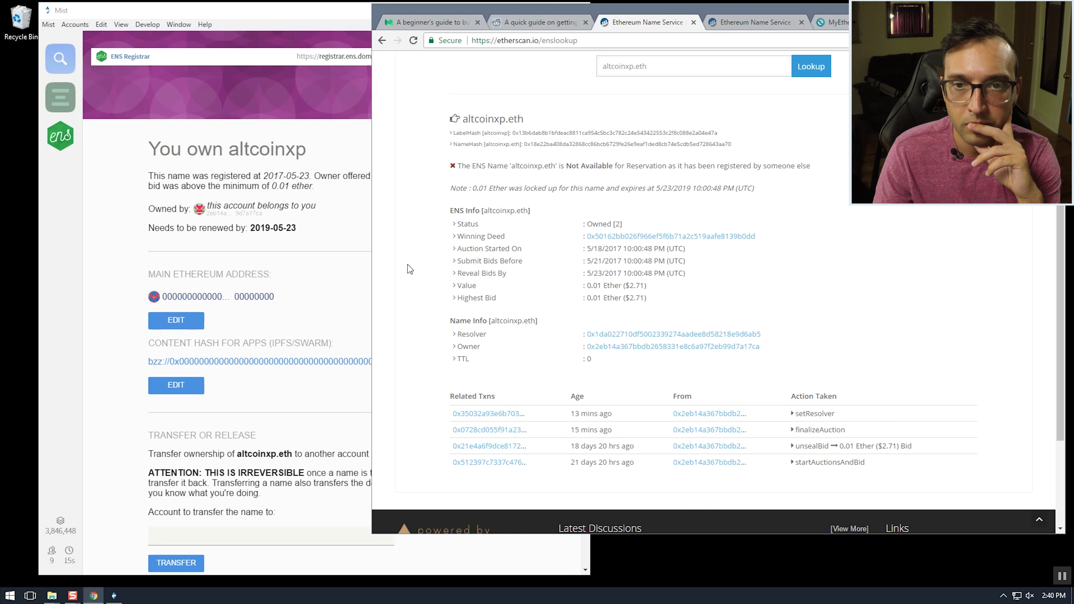
# Paste the owner account address as altcoinxp's main Ethereum address and apply it with the password
pyautogui.click(188, 324)
pyautogui.click(197, 303)
pyautogui.rightClick(197, 303)
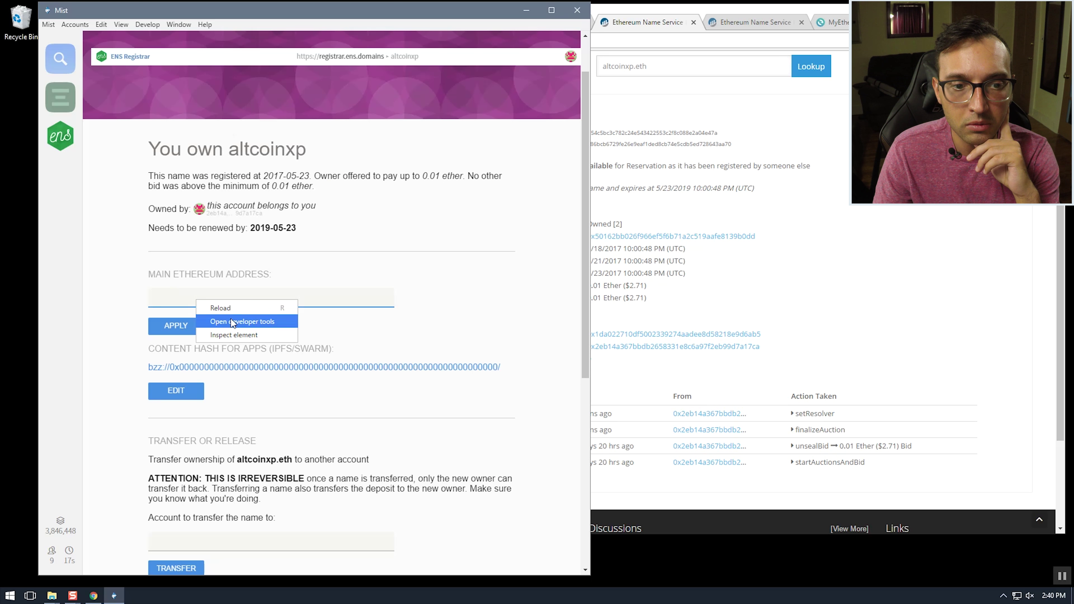
pyautogui.click(180, 298)
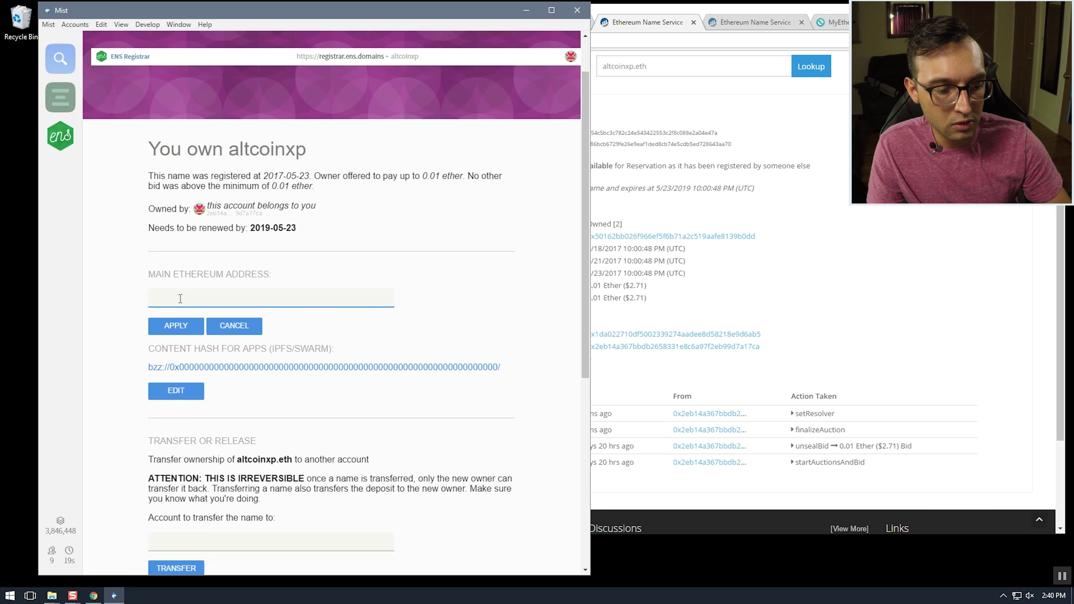
pyautogui.write('0x2eb14a367bbdb2658331e8c6a97f2eb99d7a17ca')
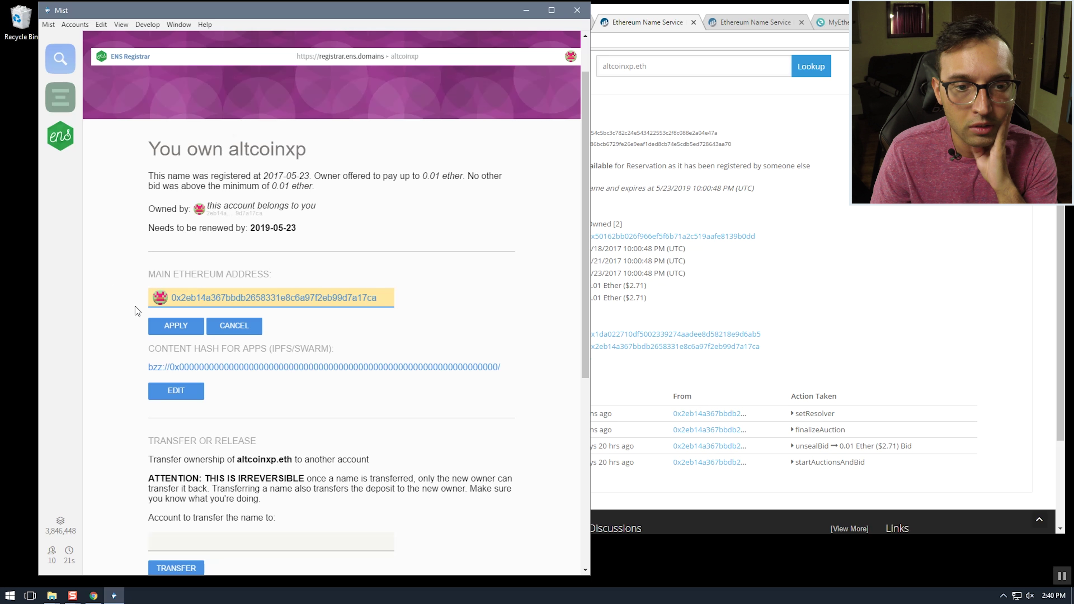
pyautogui.click(161, 329)
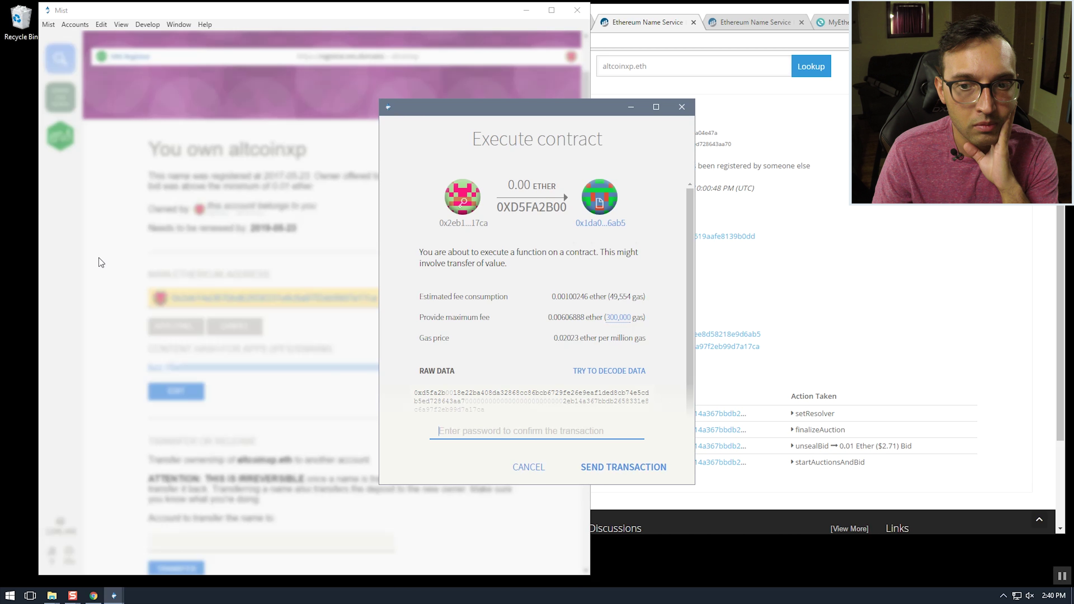
pyautogui.write('•••••••••••')
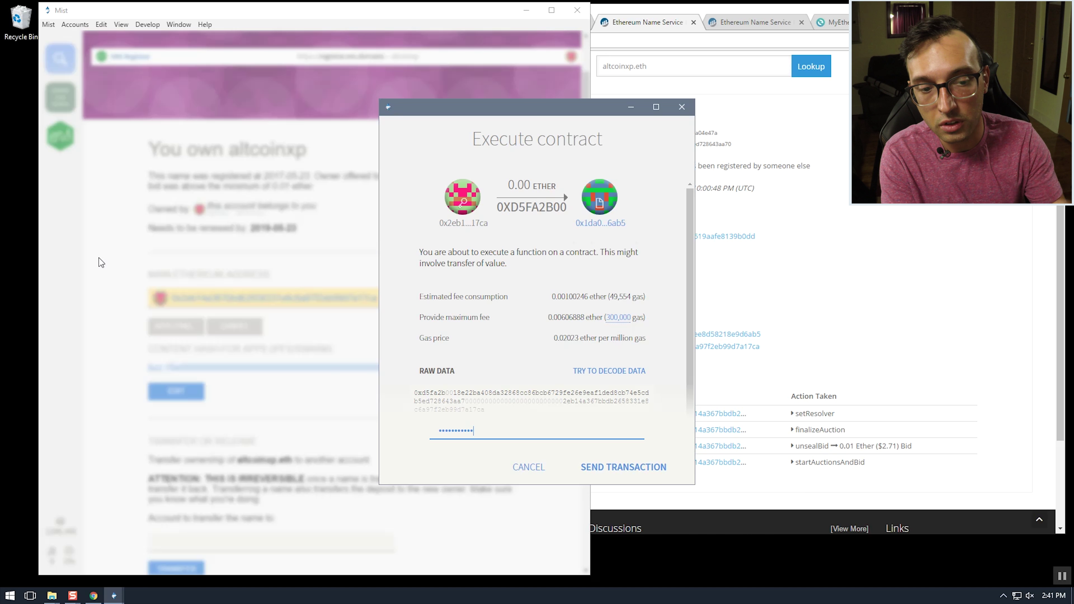
pyautogui.press('Return')
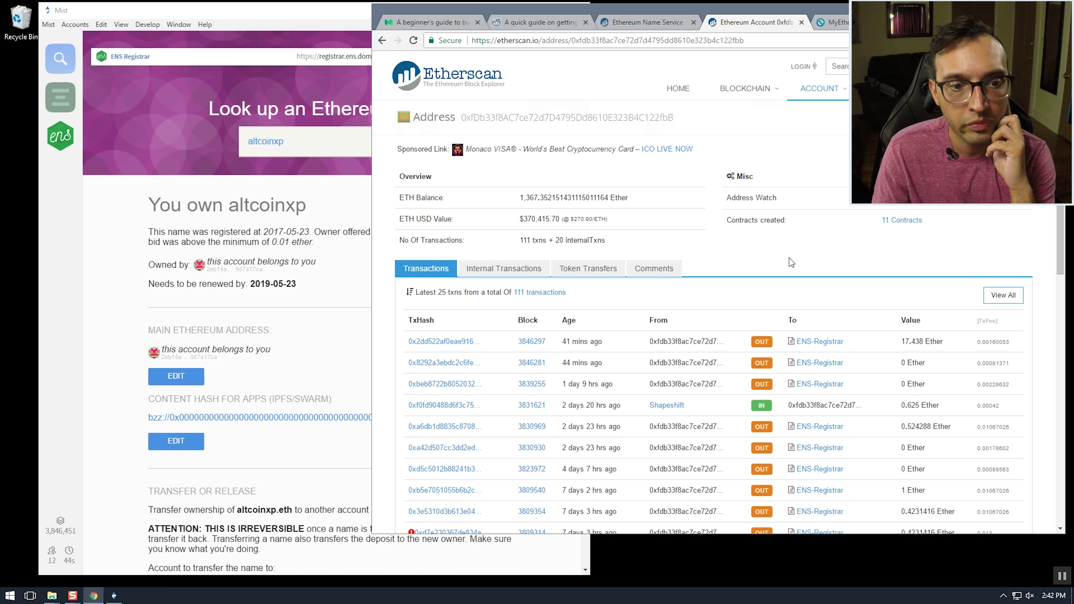
# Glance at the Reddit guide, then highlight Mist's line saying the address belongs to you
pyautogui.click(523, 24)
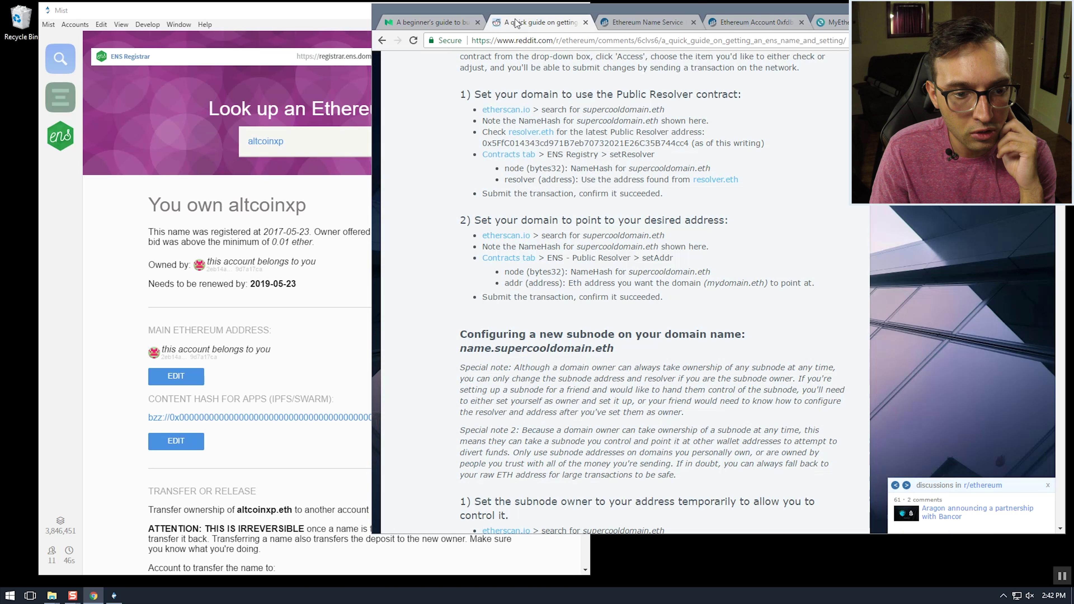
pyautogui.click(104, 301)
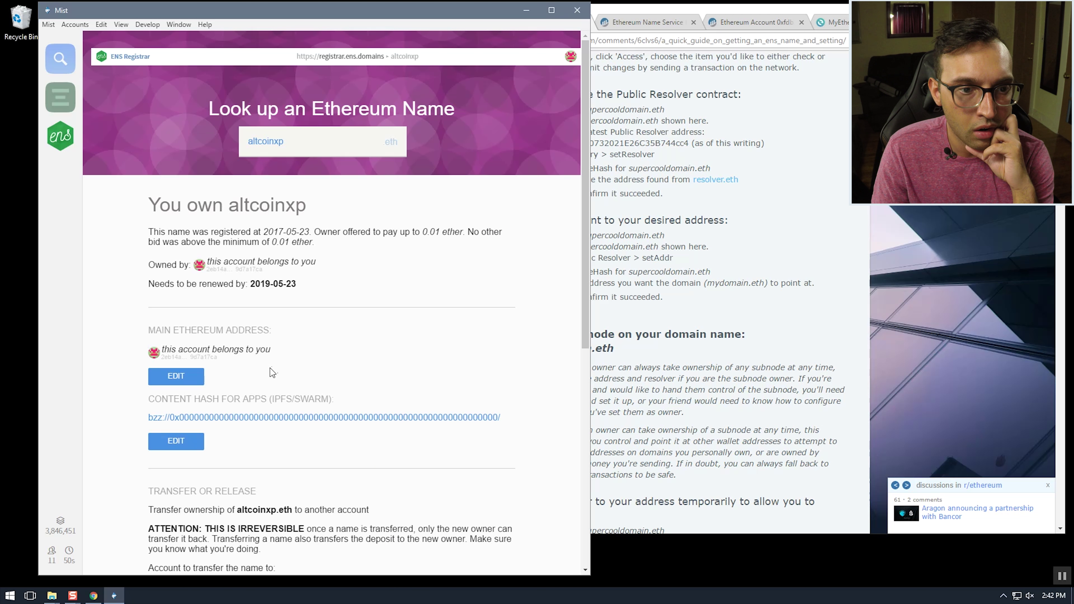
pyautogui.moveTo(270, 368); pyautogui.dragTo(133, 348)
pyautogui.click(122, 340)
pyautogui.scroll(-5, 126, 341)
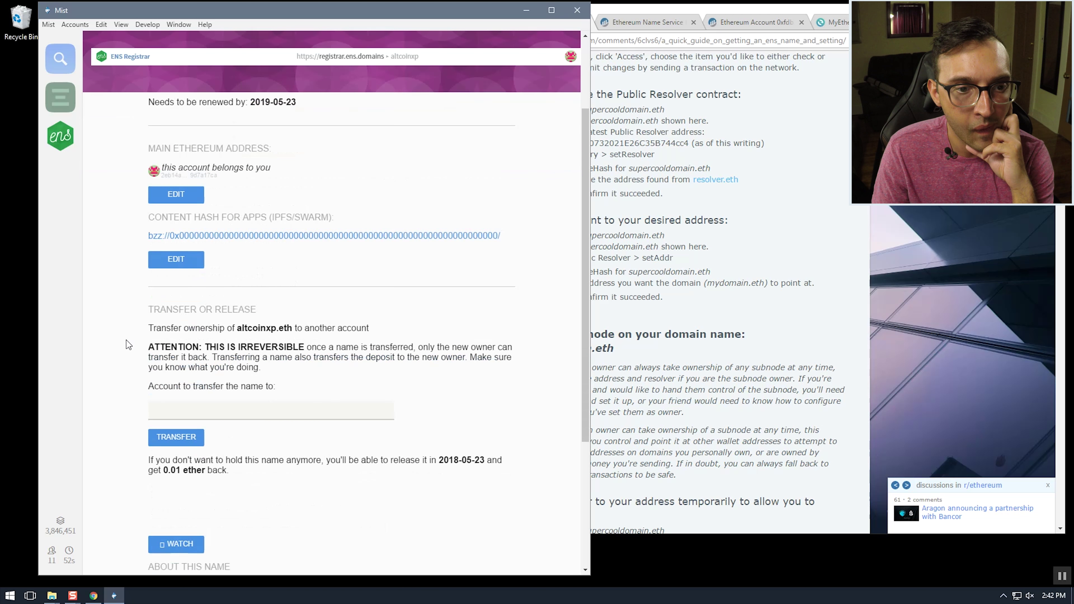
pyautogui.scroll(5, 127, 340)
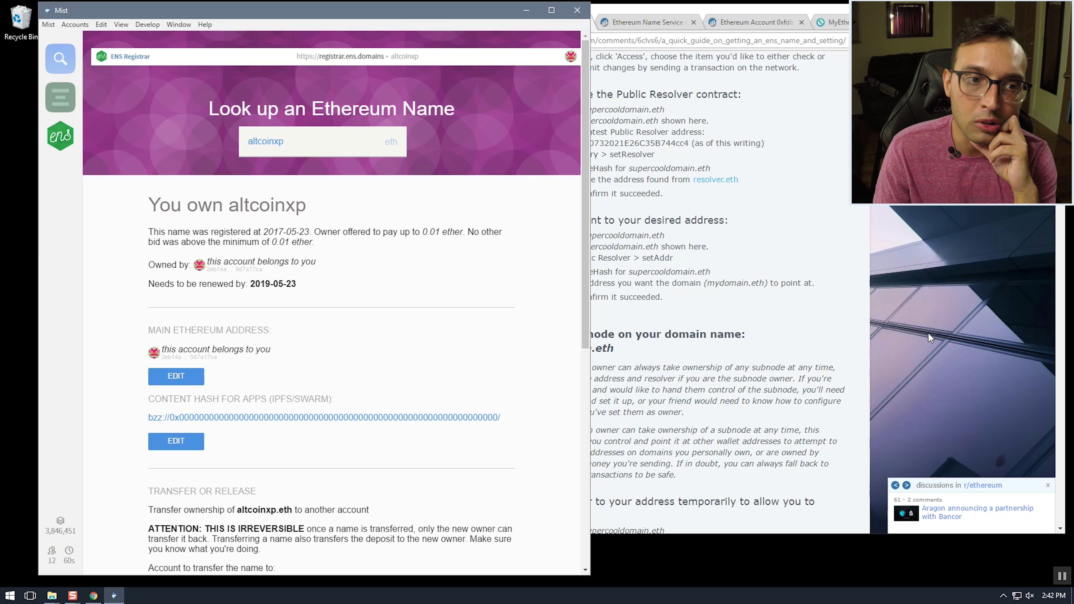
# Scroll the Reddit guide to 'Configuring a new subnode', then return to Mist
pyautogui.click(868, 322)
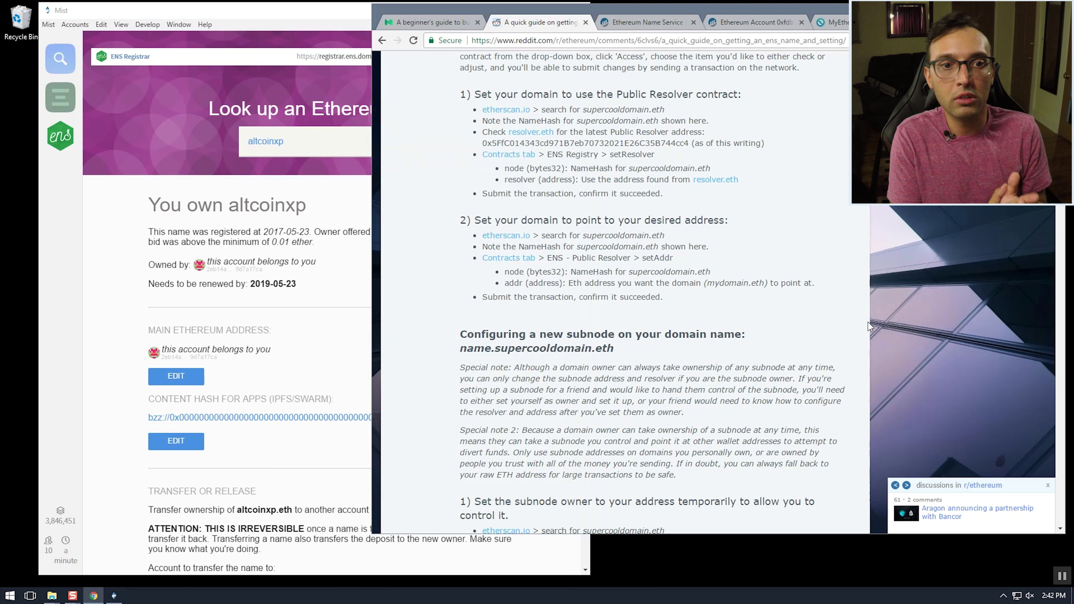
pyautogui.scroll(-2, 435, 411)
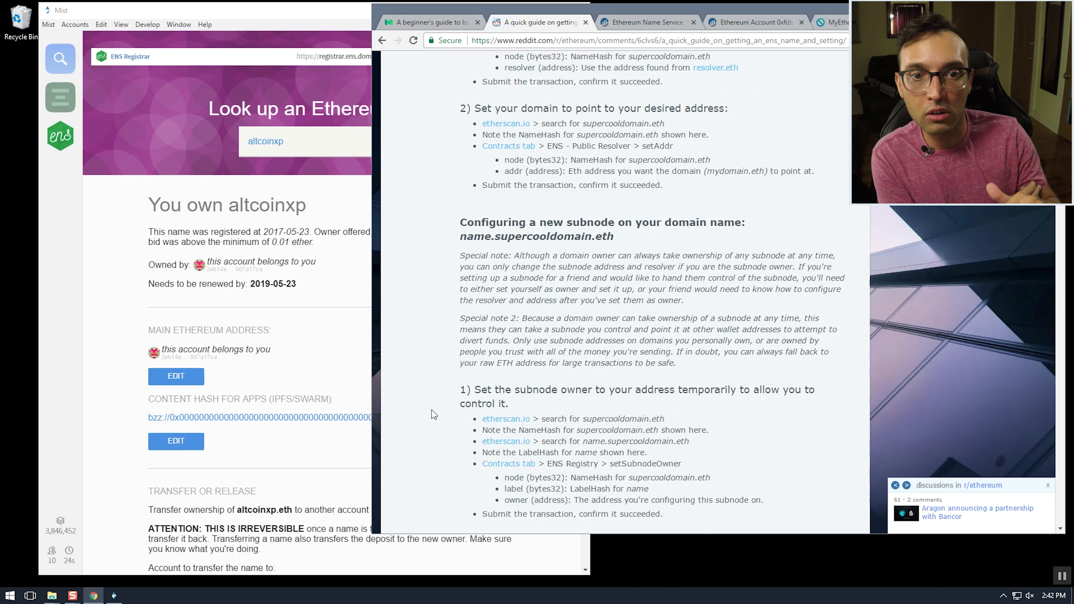
pyautogui.click(125, 292)
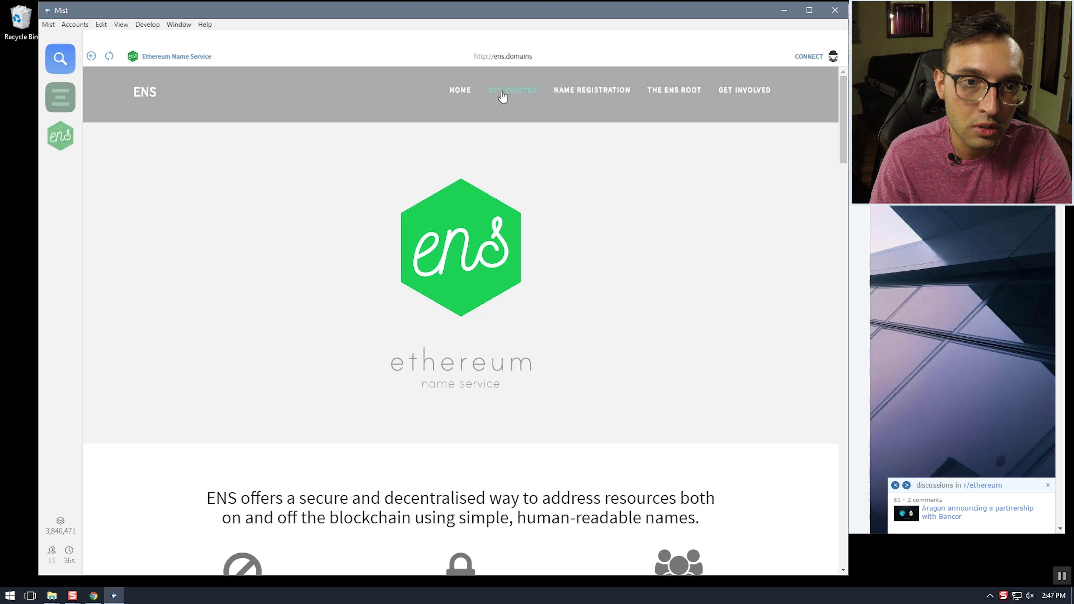
# Jump to Get Started on ens.domains in Mist and load ens.domains in a browser tab
pyautogui.click(513, 90)
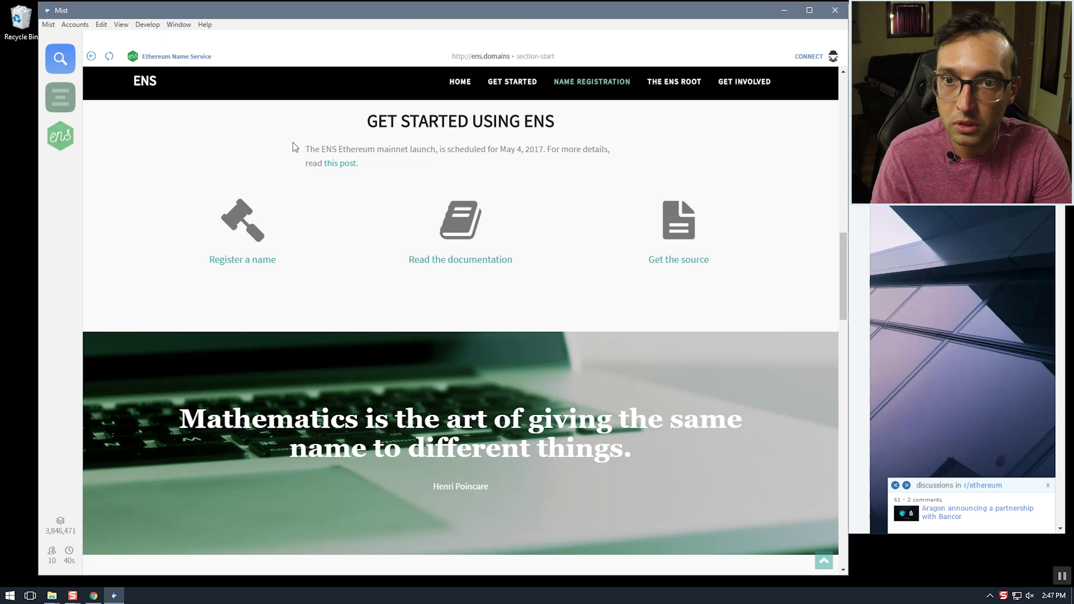
pyautogui.moveTo(589, 18); pyautogui.dragTo(578, 19)
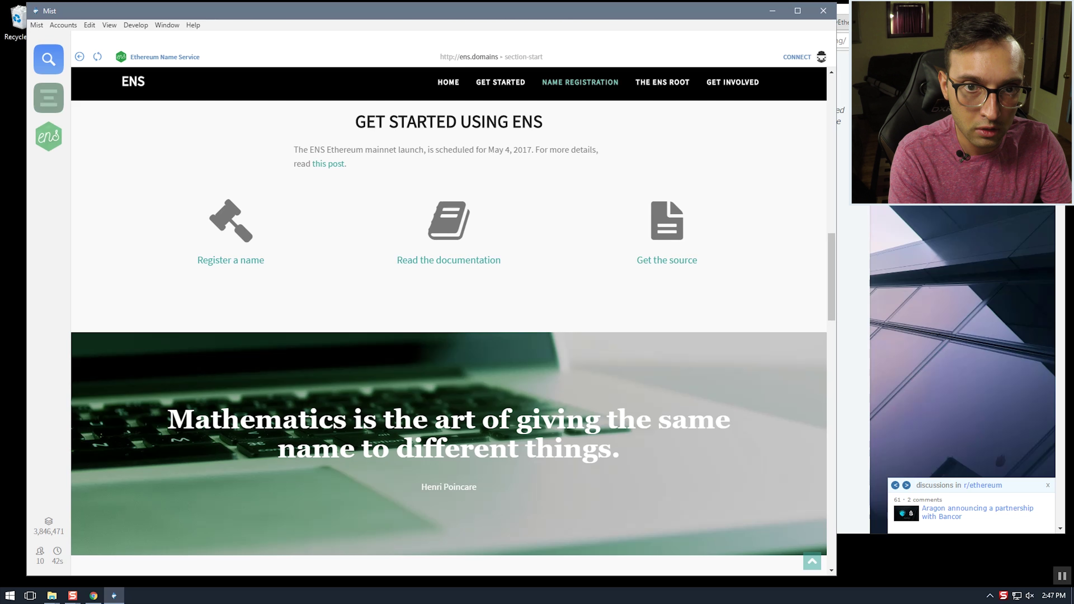
pyautogui.hotkey('alt', 'Tab')
pyautogui.write('en')
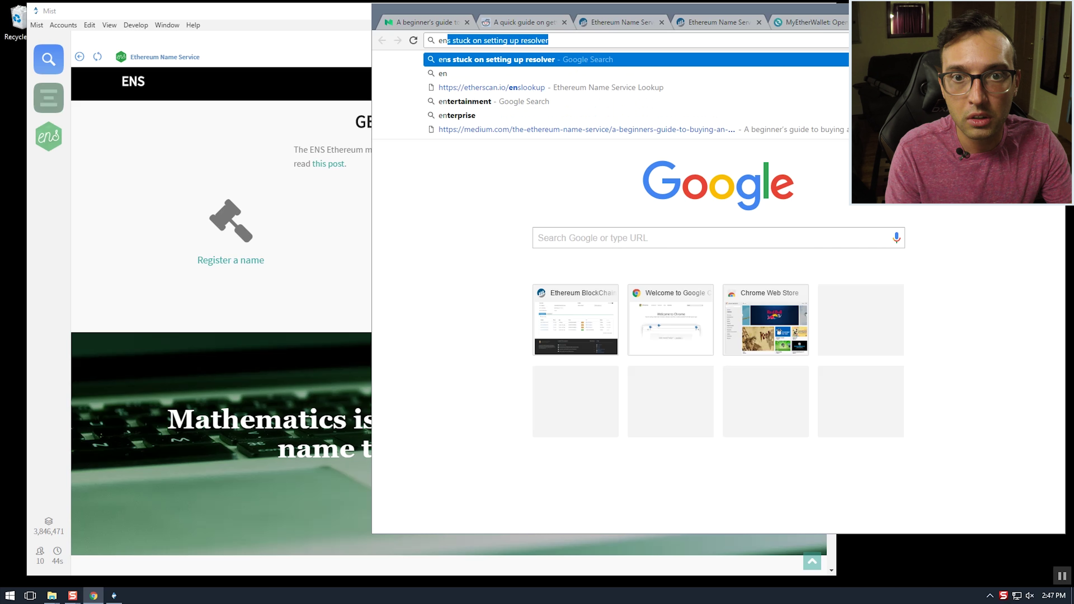
pyautogui.write('s.domains')
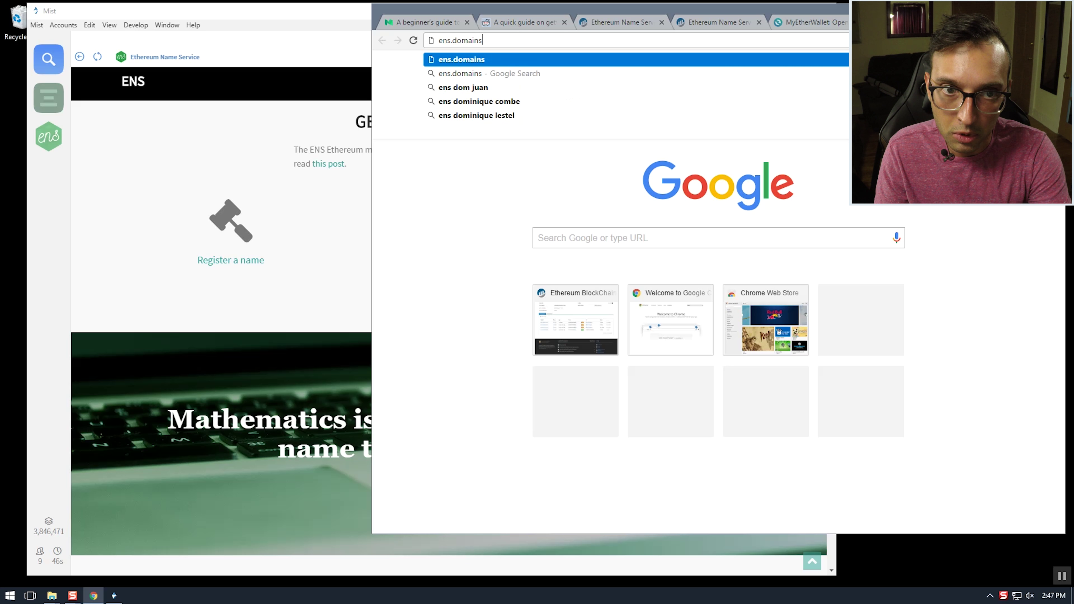
pyautogui.press('Return')
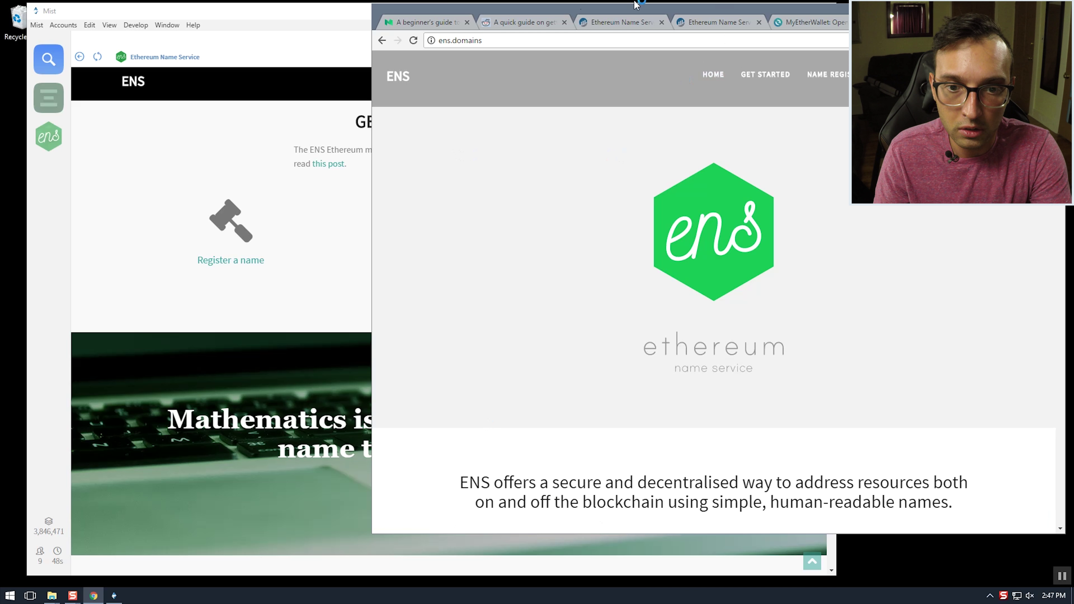
# Open the ENS documentation from the Get Started section in both Mist and the browser
pyautogui.click(280, 16)
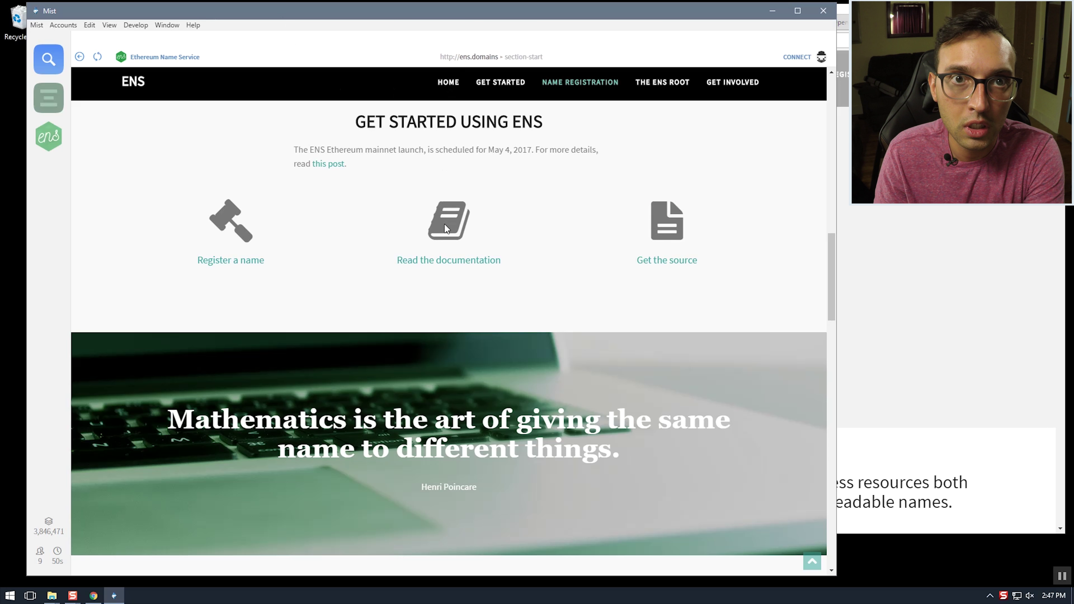
pyautogui.click(444, 257)
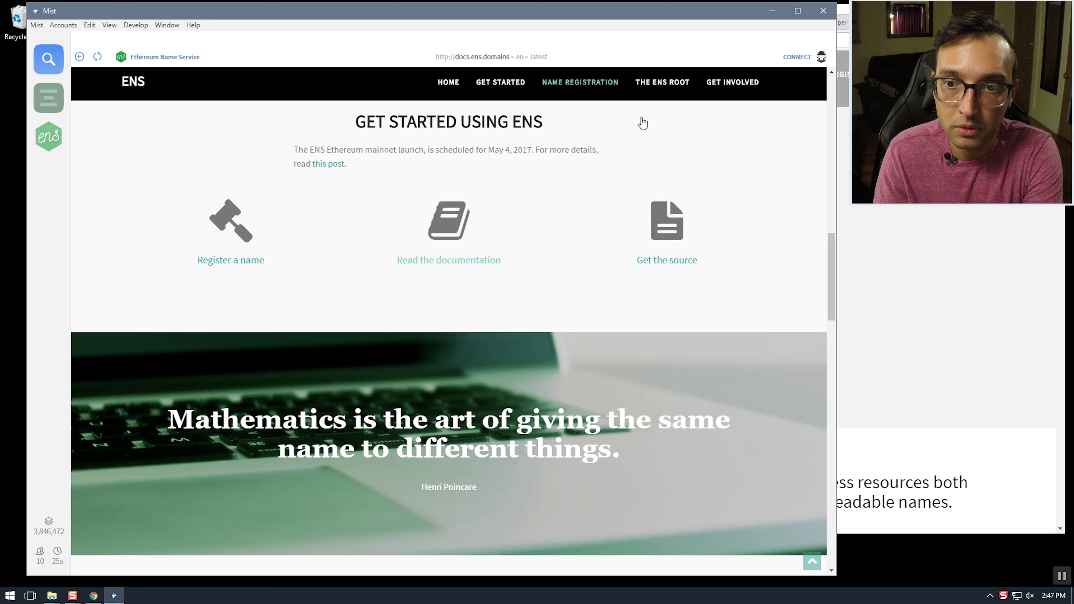
pyautogui.click(842, 68)
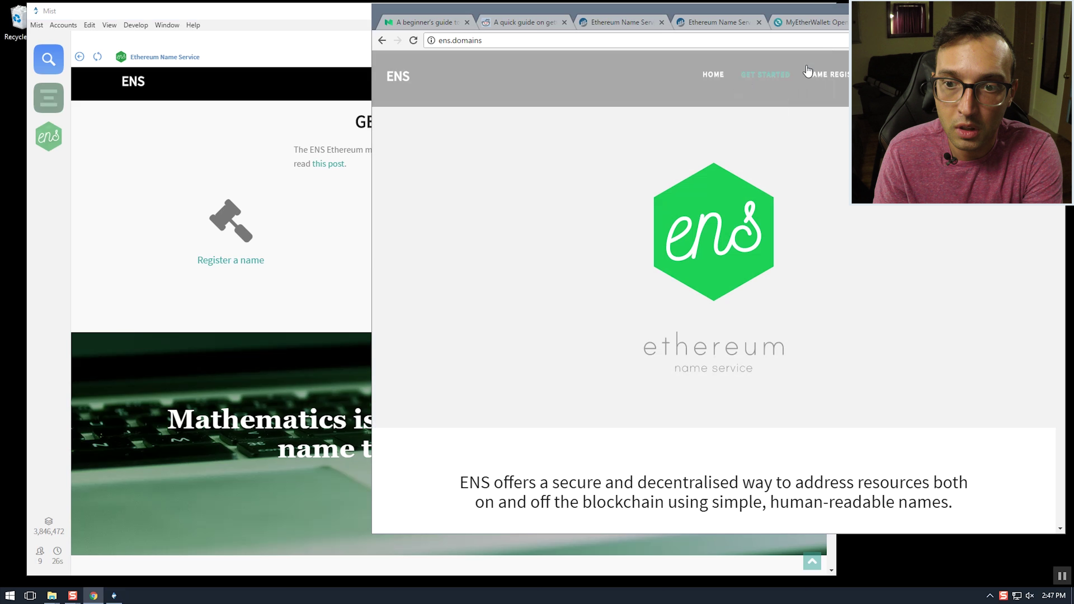
pyautogui.click(760, 75)
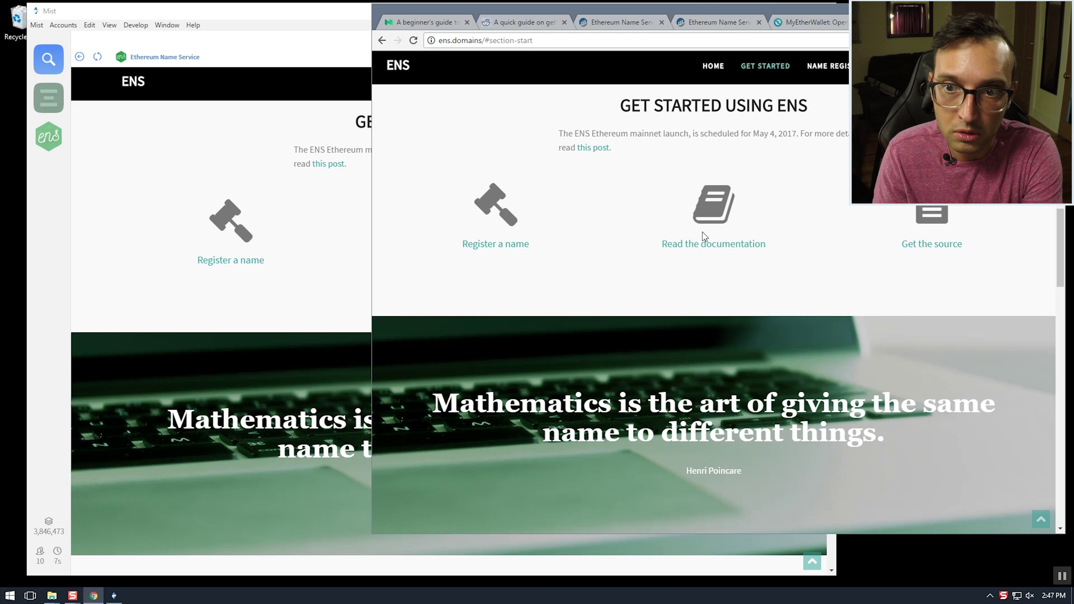
pyautogui.click(712, 240)
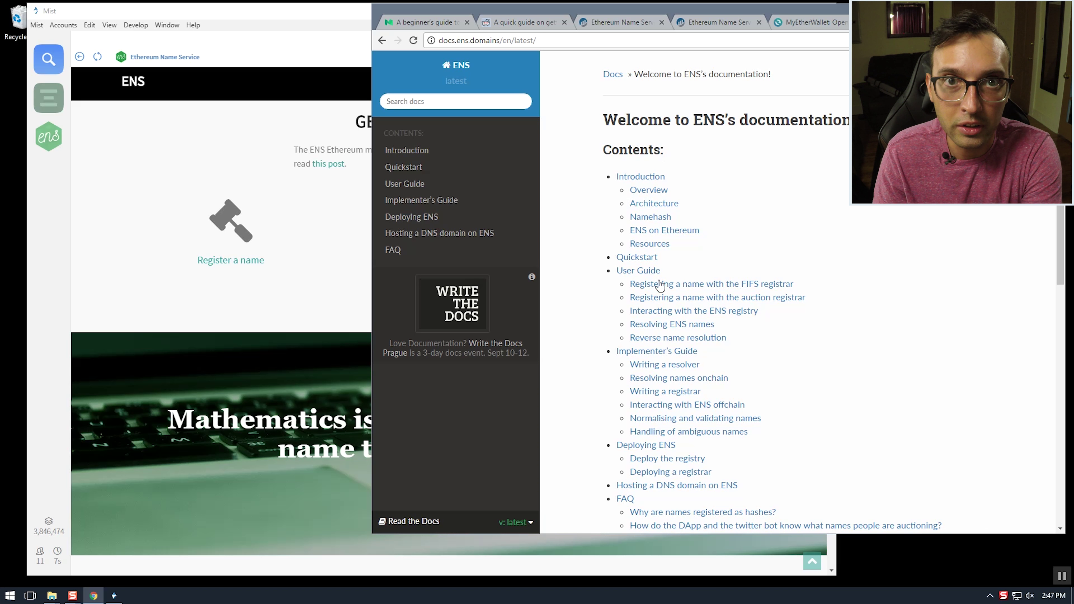
# Scroll back up through the User Guide, then minimize Mist to bring the browser docs forward
pyautogui.scroll(-6, 761, 390)
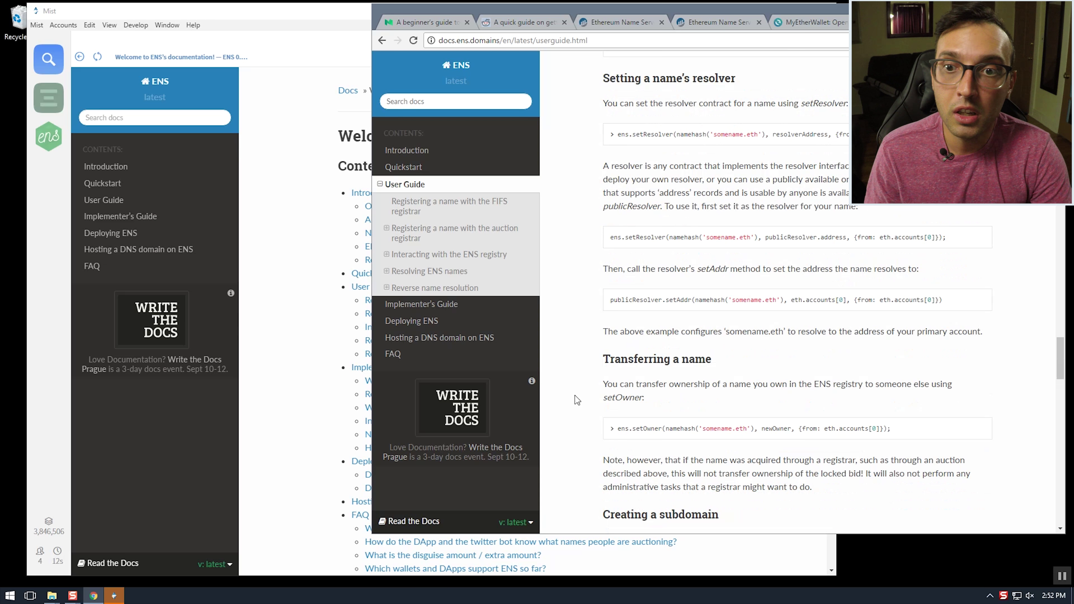
pyautogui.scroll(4, 581, 396)
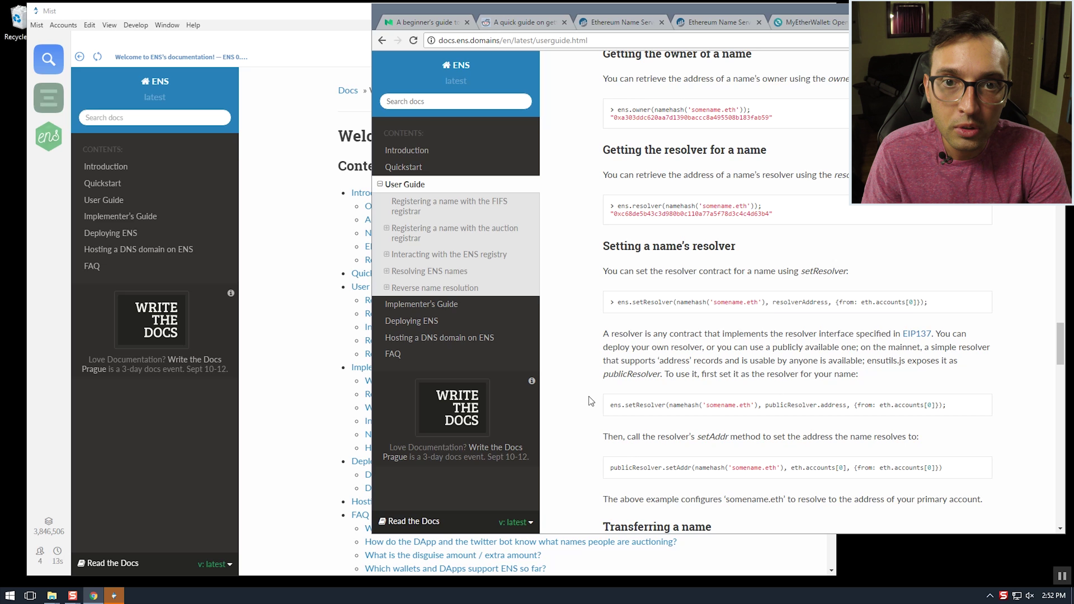
pyautogui.scroll(15, 590, 400)
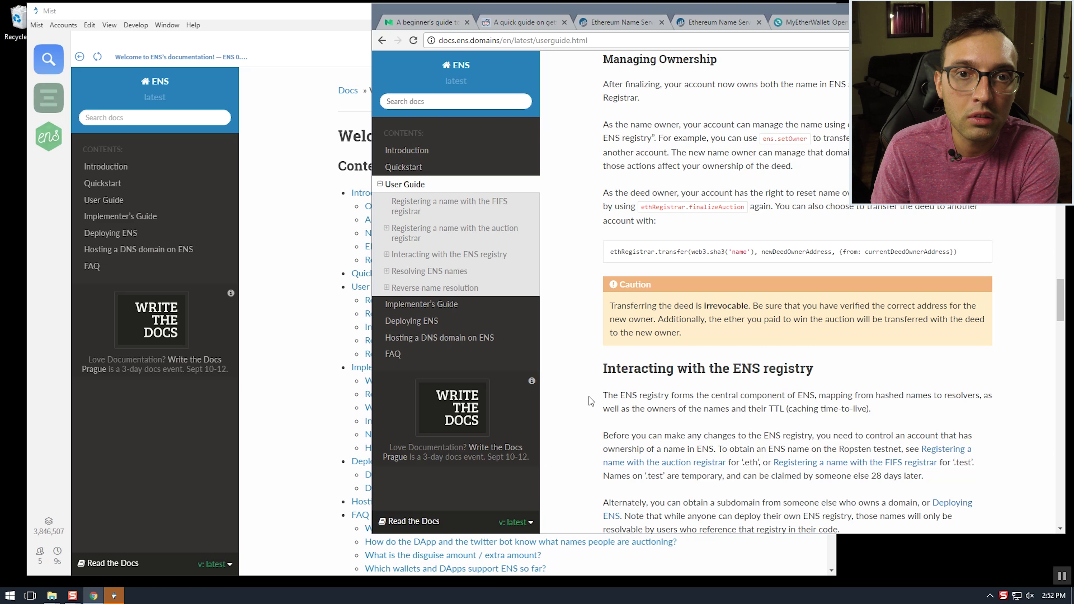
pyautogui.scroll(20, 589, 396)
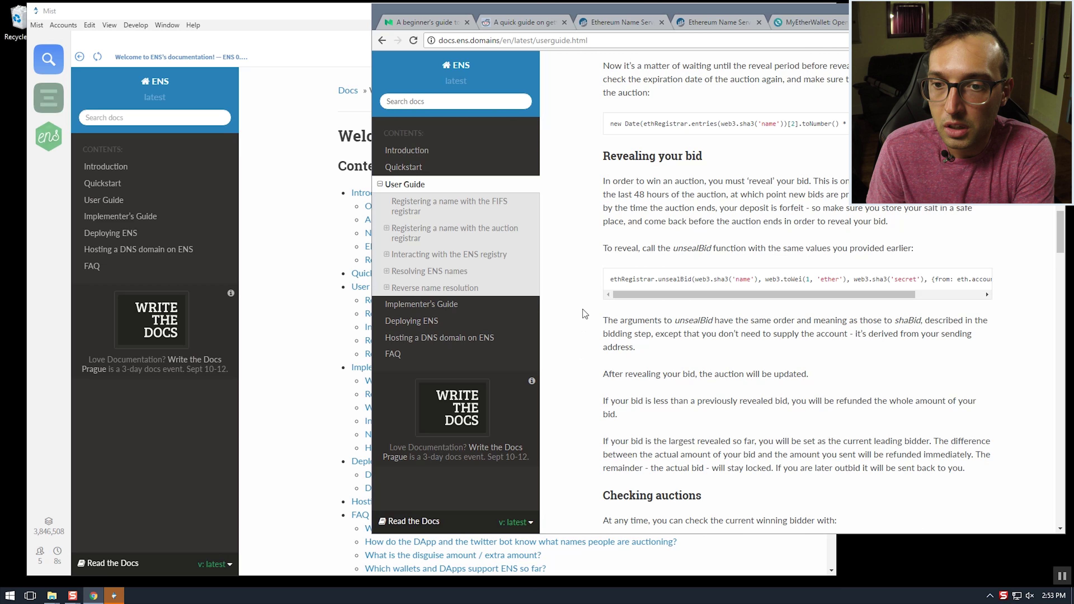
pyautogui.click(285, 21)
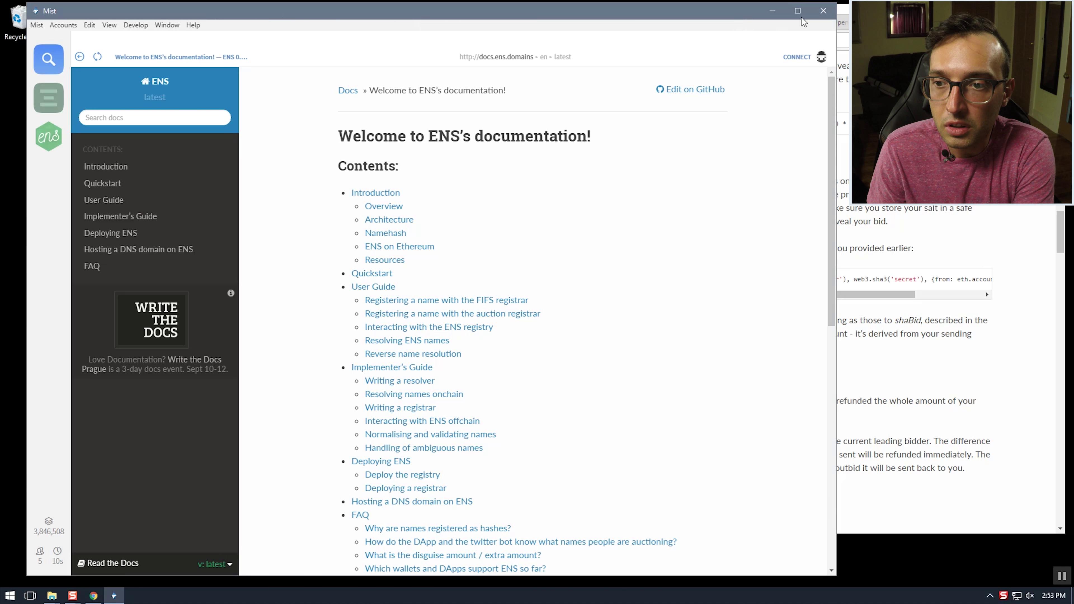
pyautogui.click(774, 10)
# Scroll to the code line for checking the winning bidder and highlight it
pyautogui.scroll(-1, 599, 275)
pyautogui.scroll(-4, 599, 276)
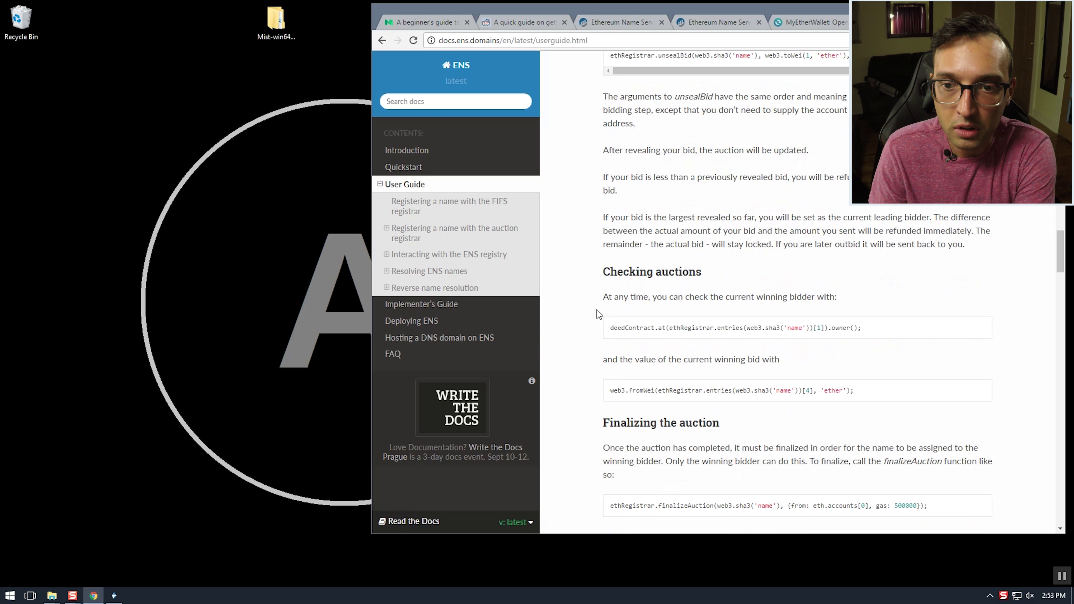
pyautogui.scroll(-2, 609, 326)
pyautogui.moveTo(888, 219); pyautogui.dragTo(609, 217)
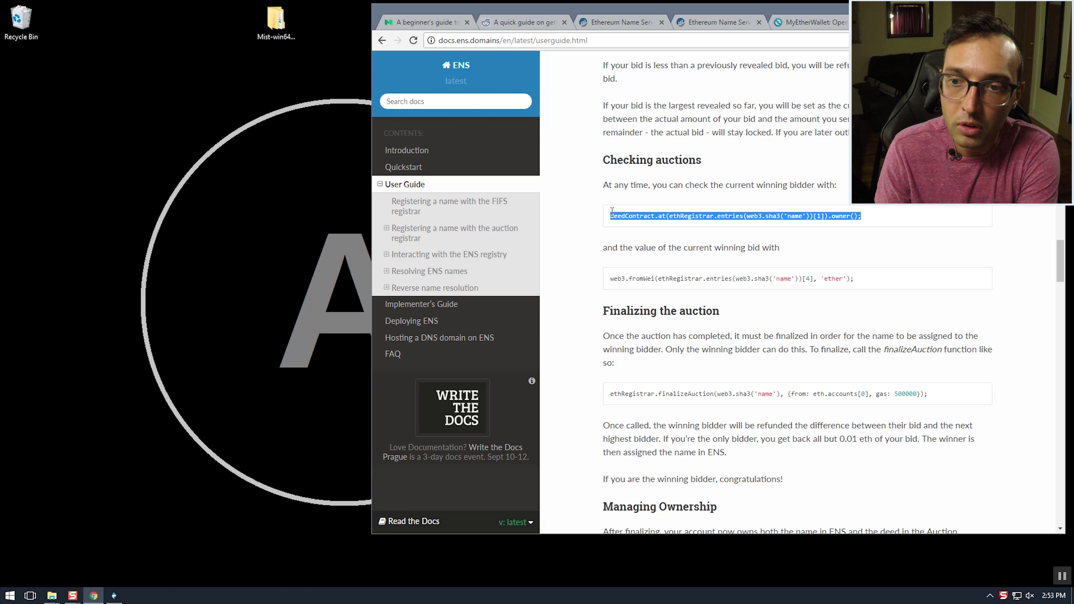
pyautogui.click(800, 218)
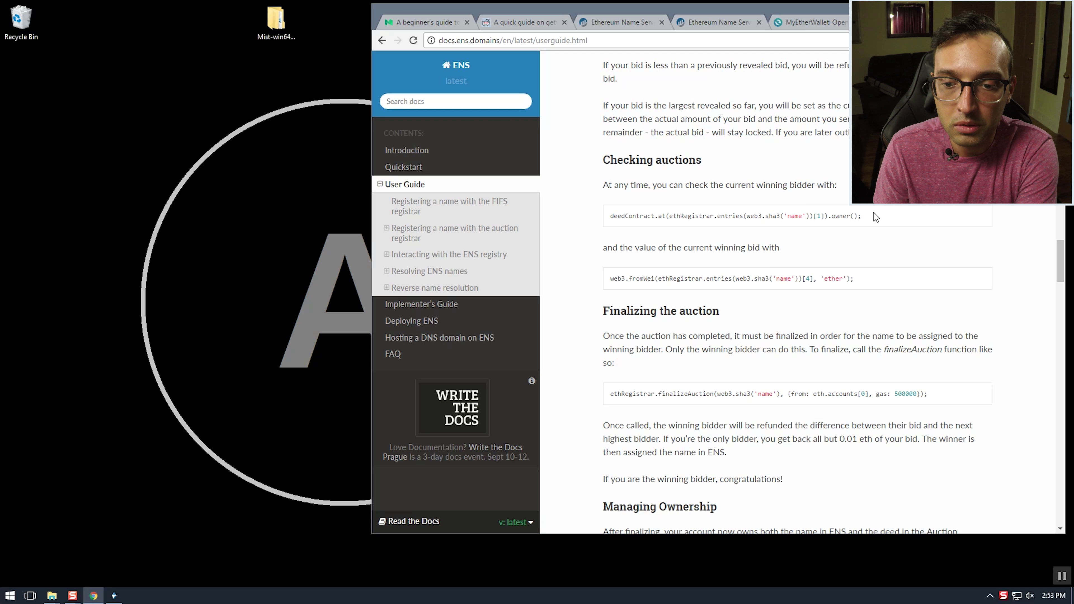
# Read down through the ownership and Setting a name's resolver sections
pyautogui.scroll(-8, 585, 326)
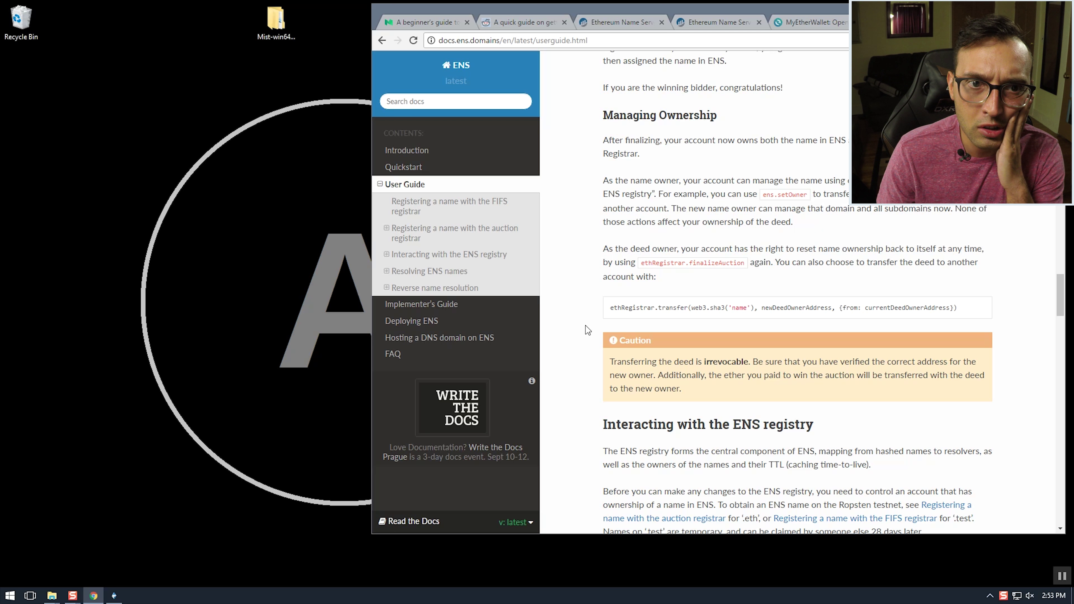
pyautogui.scroll(-1, 585, 326)
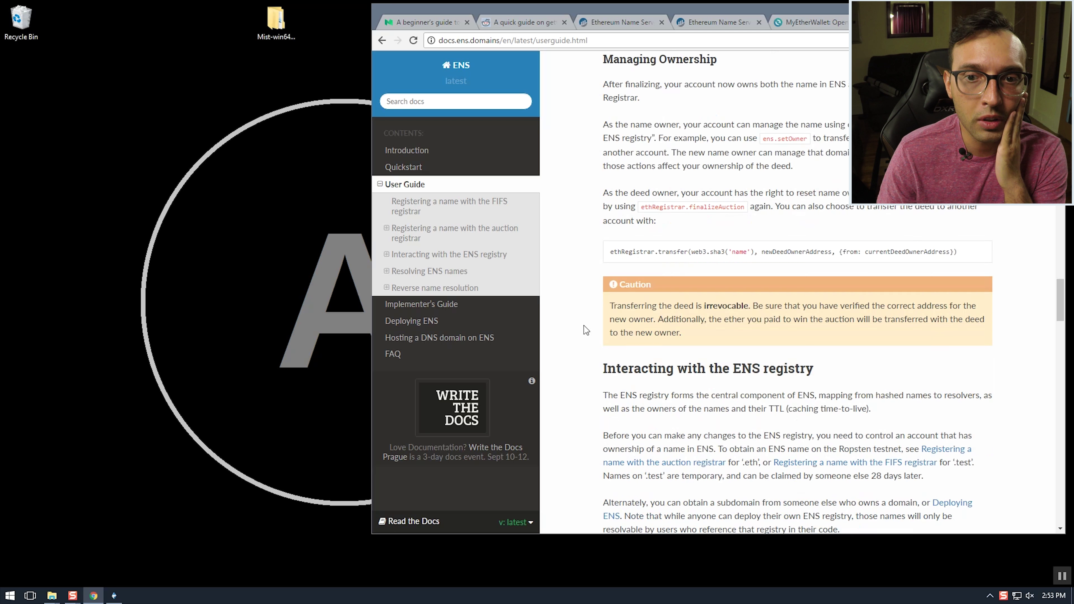
pyautogui.scroll(-2, 584, 325)
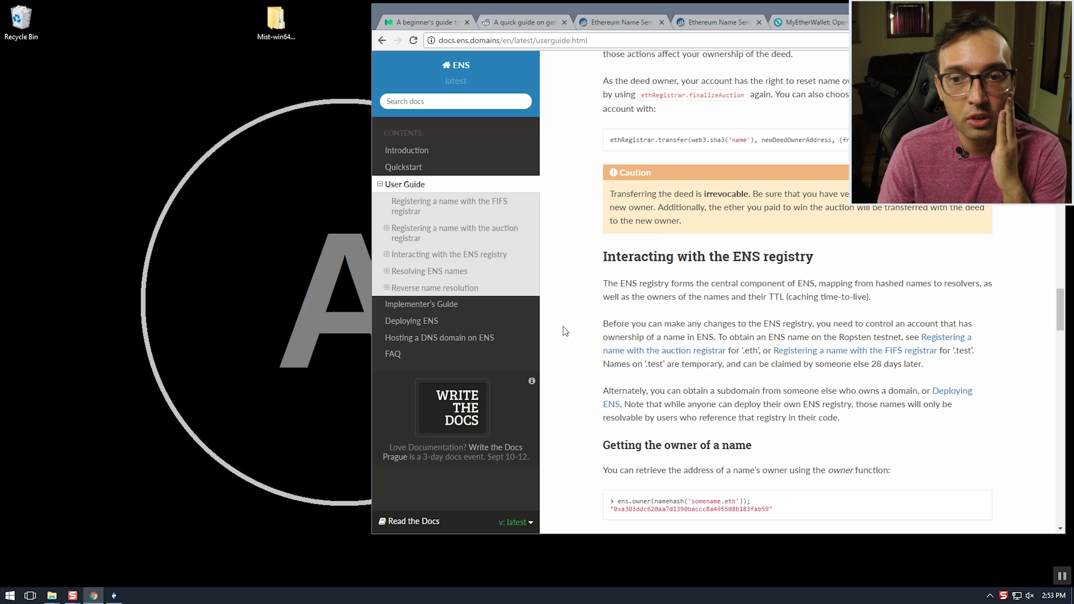
pyautogui.scroll(-3, 605, 337)
pyautogui.scroll(-4, 606, 339)
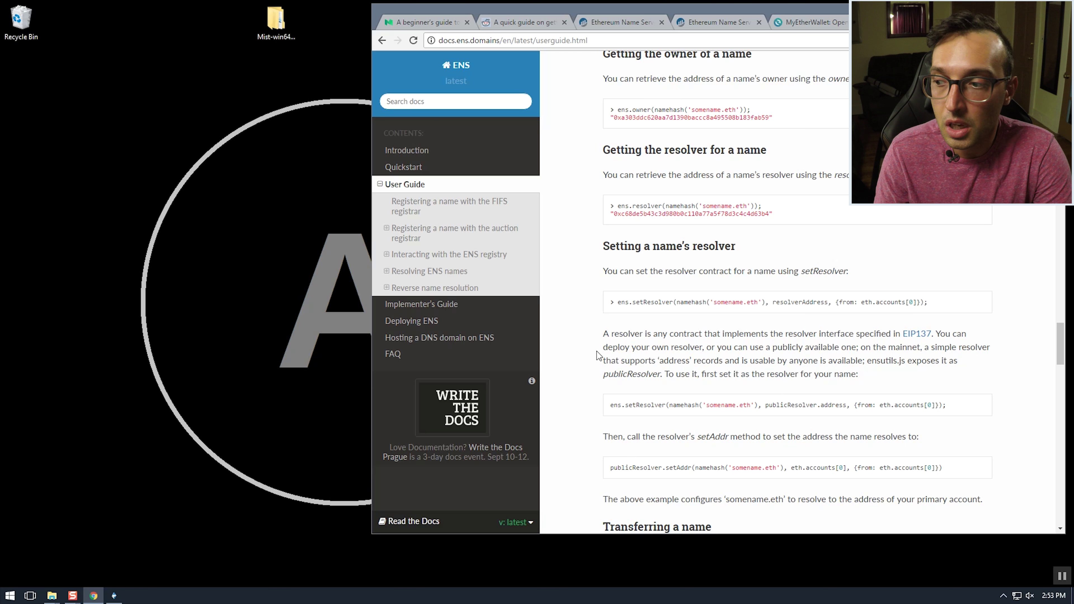
pyautogui.scroll(-9, 597, 354)
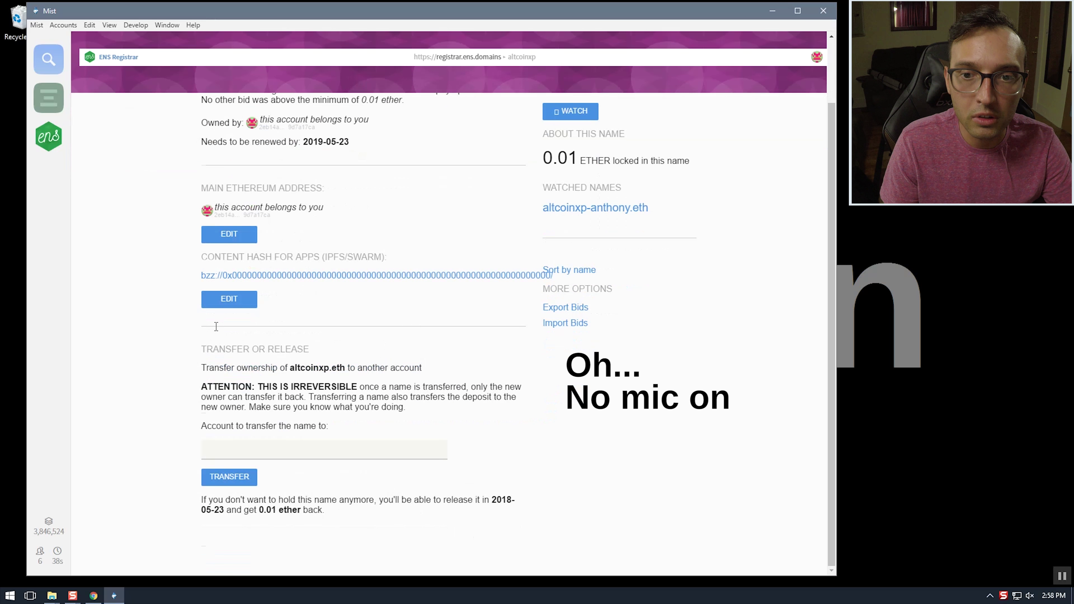
# Scroll the Reddit guide past 'You won? Time to finalize' to 'Configuring a new subnode on your domain name'
pyautogui.scroll(5, 632, 512)
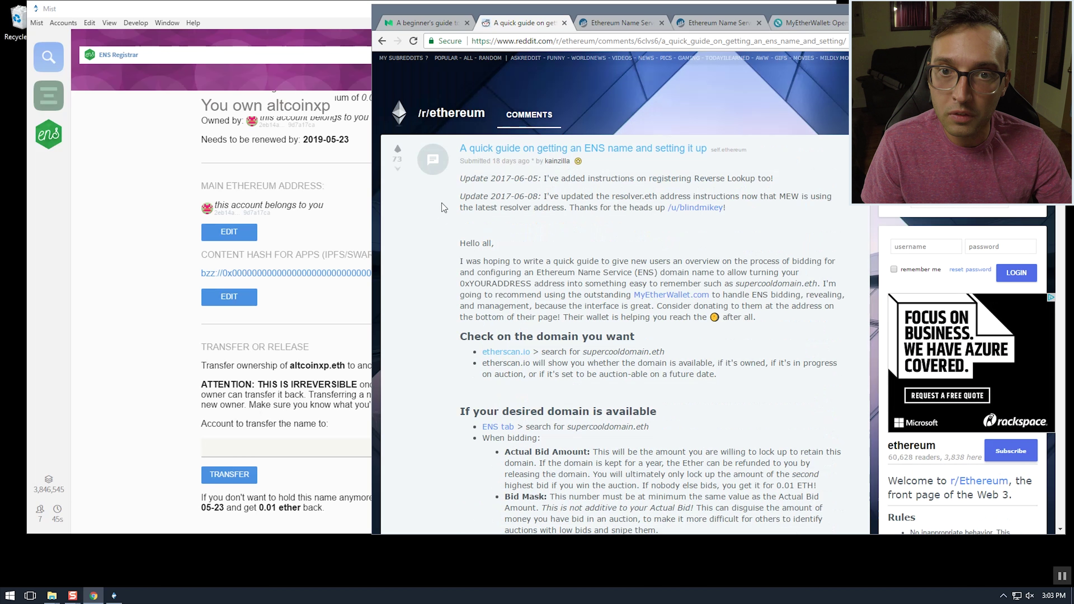
pyautogui.scroll(-20, 512, 342)
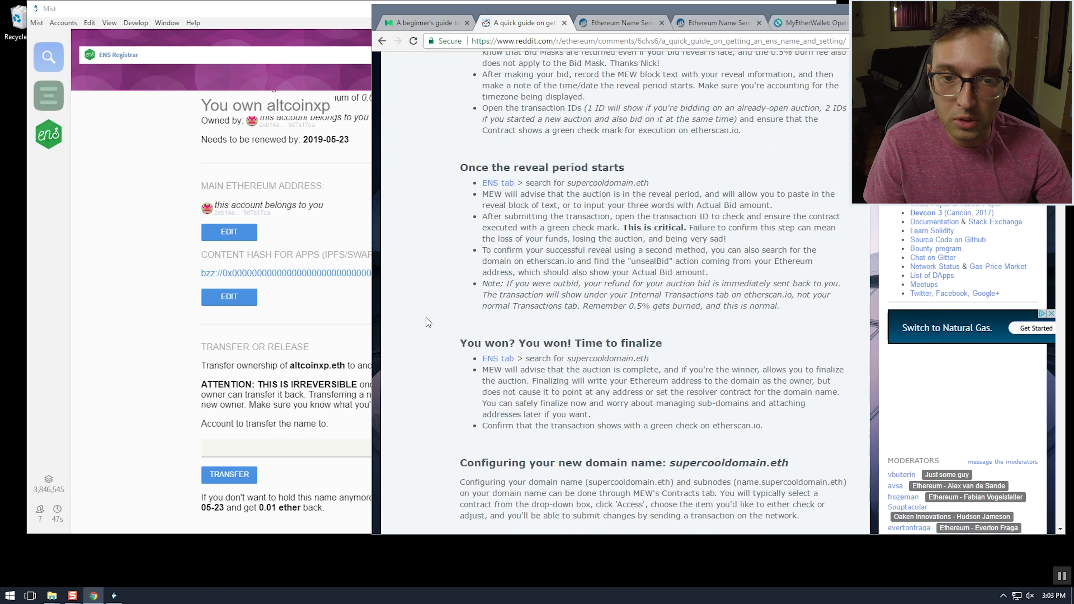
pyautogui.scroll(-7, 421, 314)
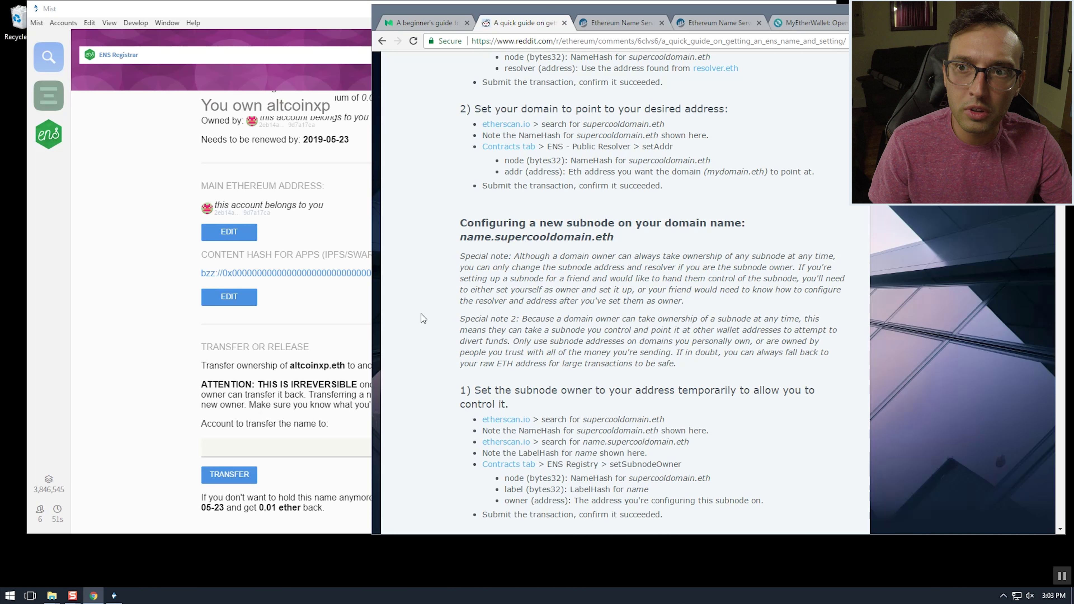
pyautogui.scroll(-2, 422, 314)
# Leave MyEtherWallet's contract page via Send Ether & Tokens and the logo, returning to Generate Wallet
pyautogui.click(806, 24)
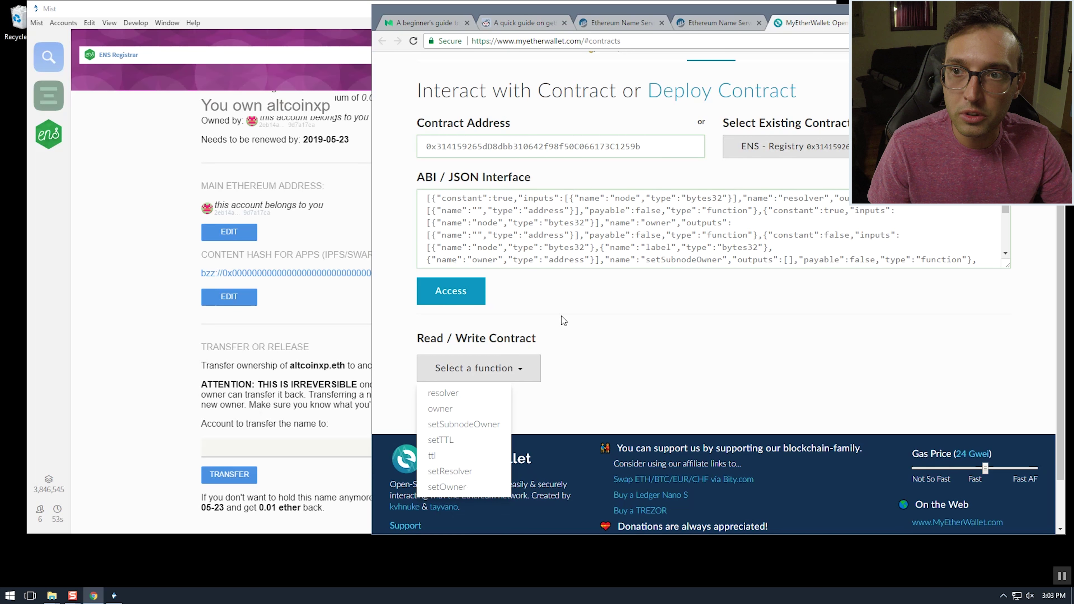
pyautogui.scroll(2, 564, 320)
pyautogui.click(537, 103)
pyautogui.click(470, 79)
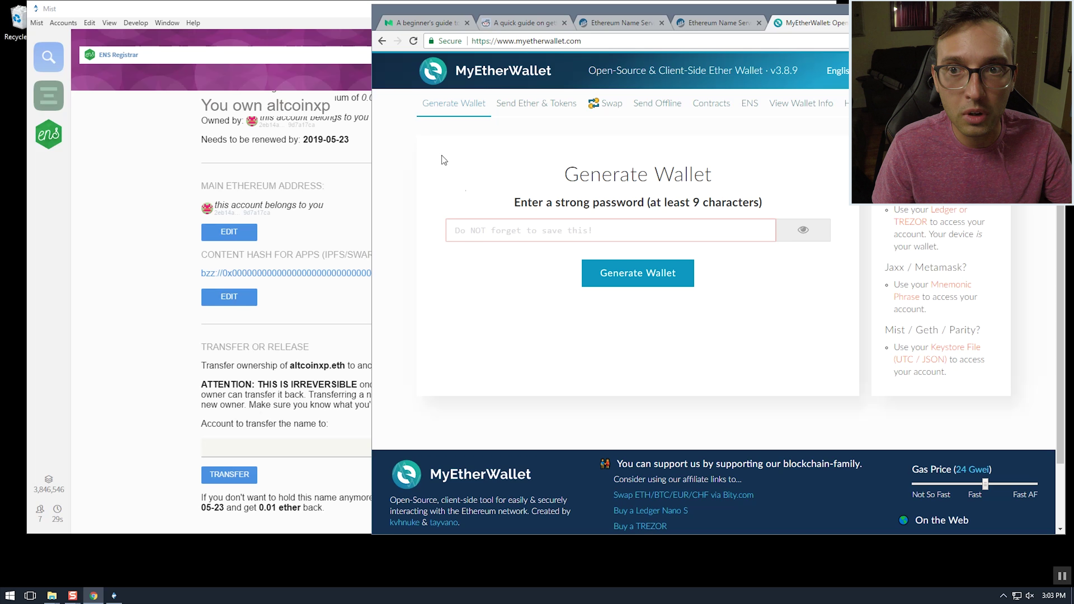
# Glance at the Reddit ENS guide, then bring Mist's altcoinxp registrar page to the front
pyautogui.click(141, 282)
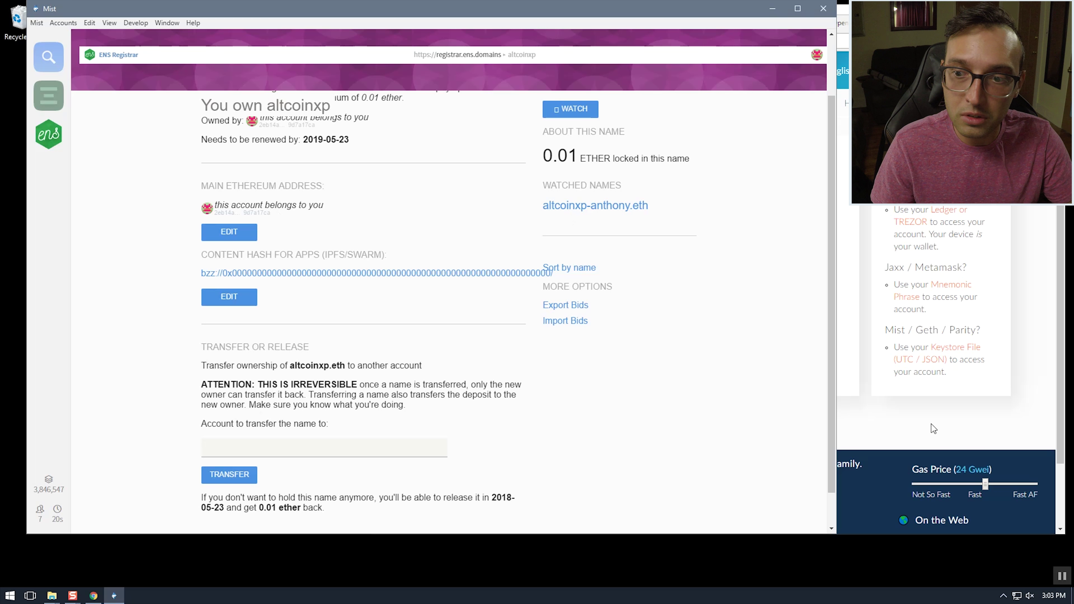
pyautogui.click(920, 436)
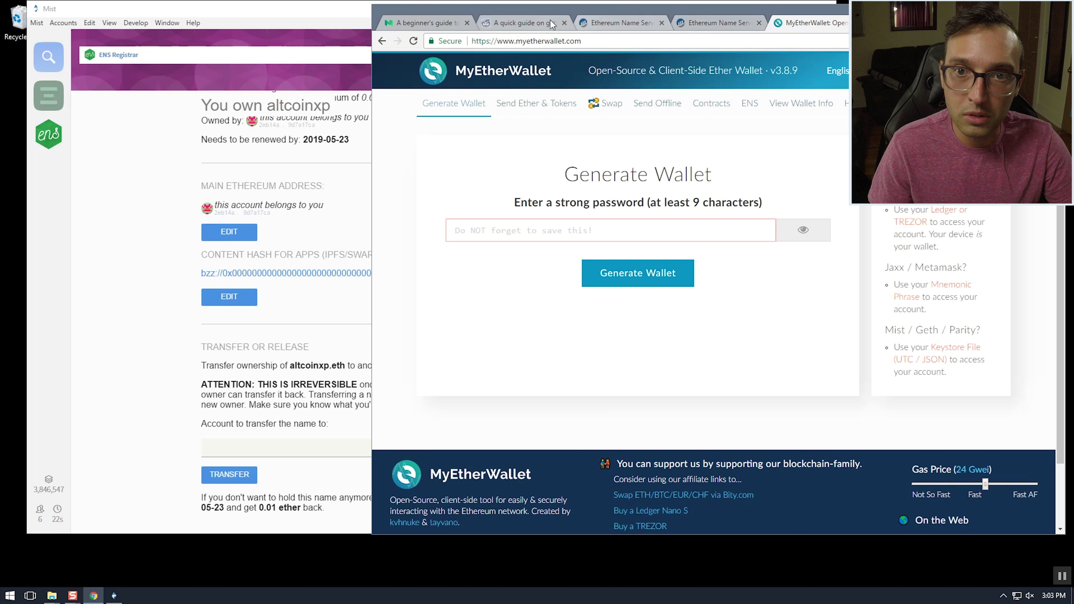
pyautogui.click(542, 22)
pyautogui.click(152, 256)
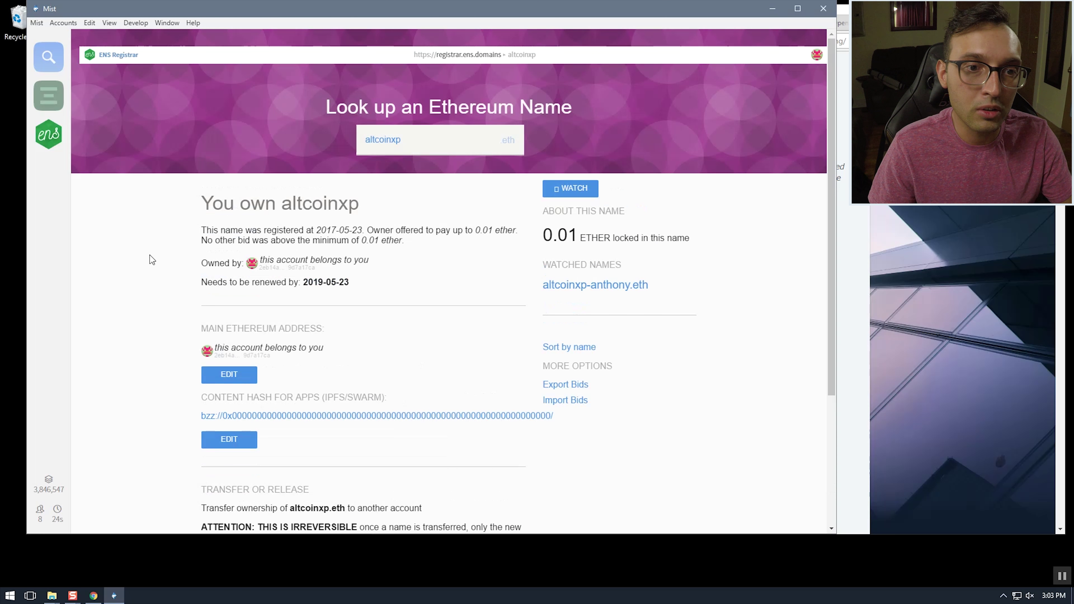